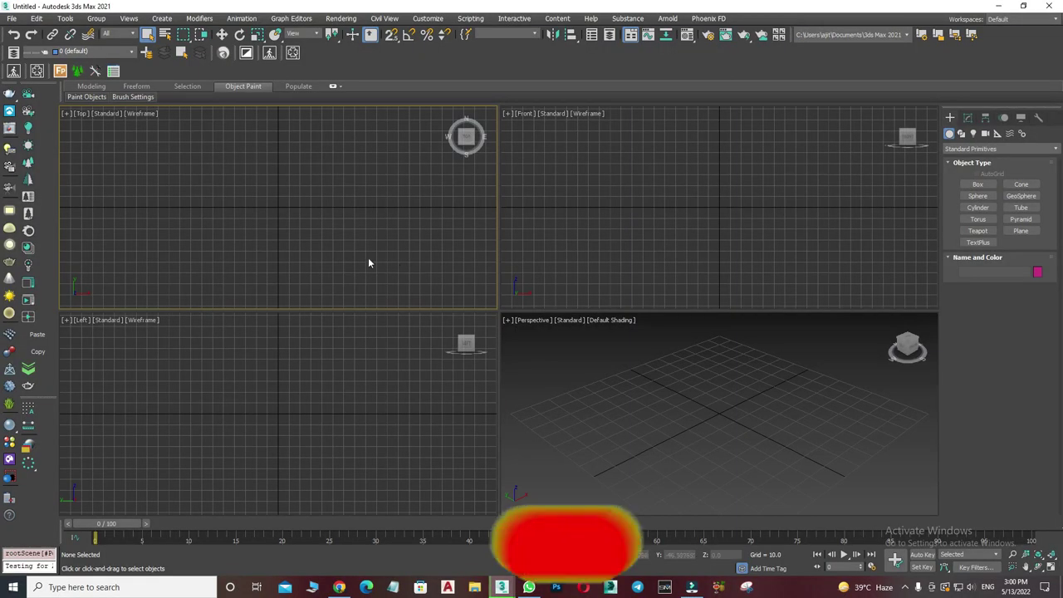
Activate the Perspective view and confirm Generic Units in Units Setup and System Unit Setup.
left_click(613, 382)
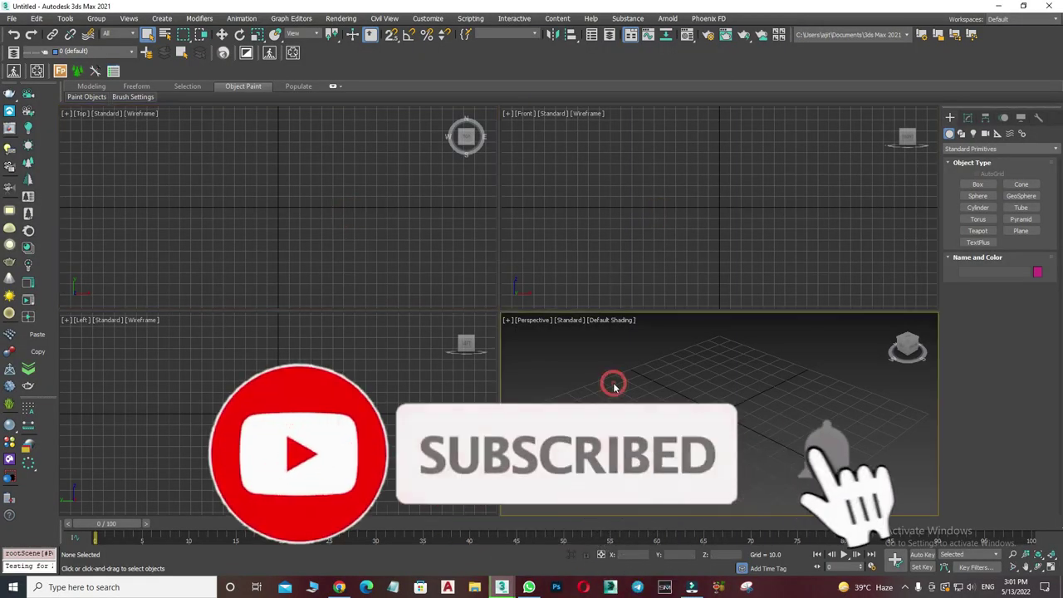
left_click(428, 18)
left_click(440, 203)
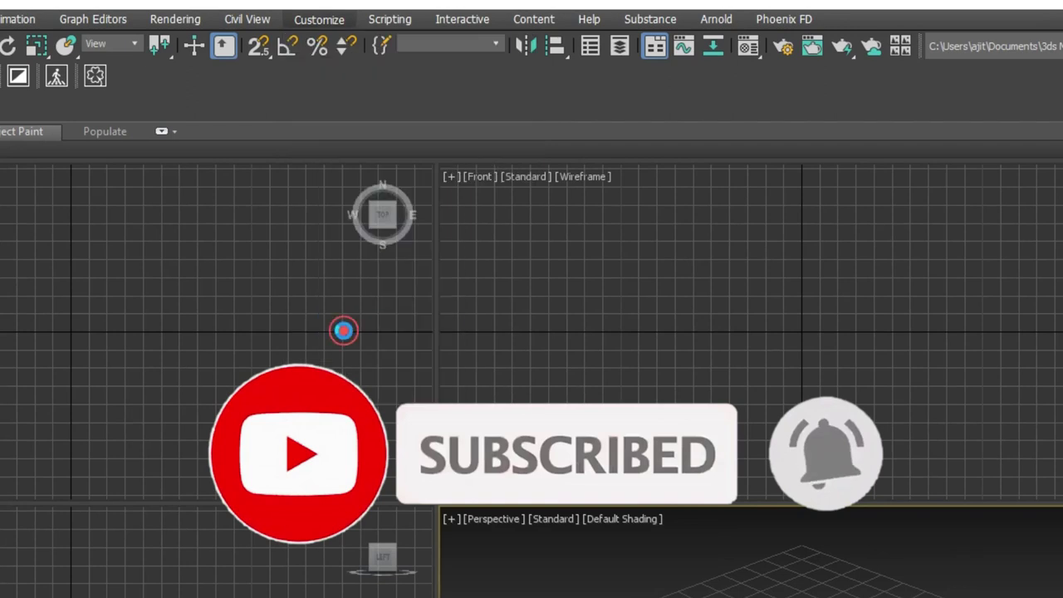
left_click(549, 202)
left_click(521, 325)
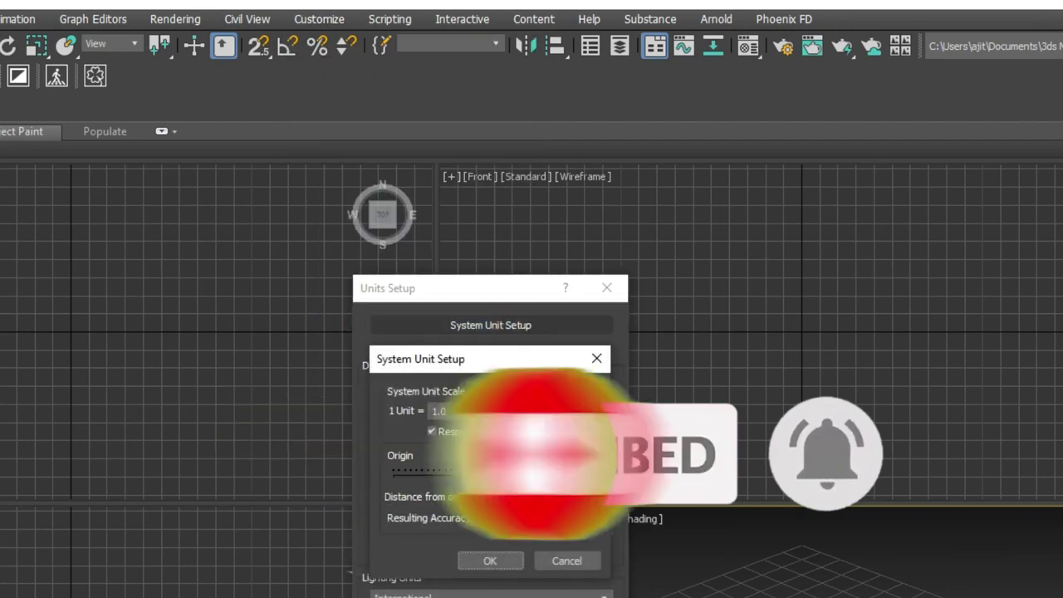
left_click(490, 561)
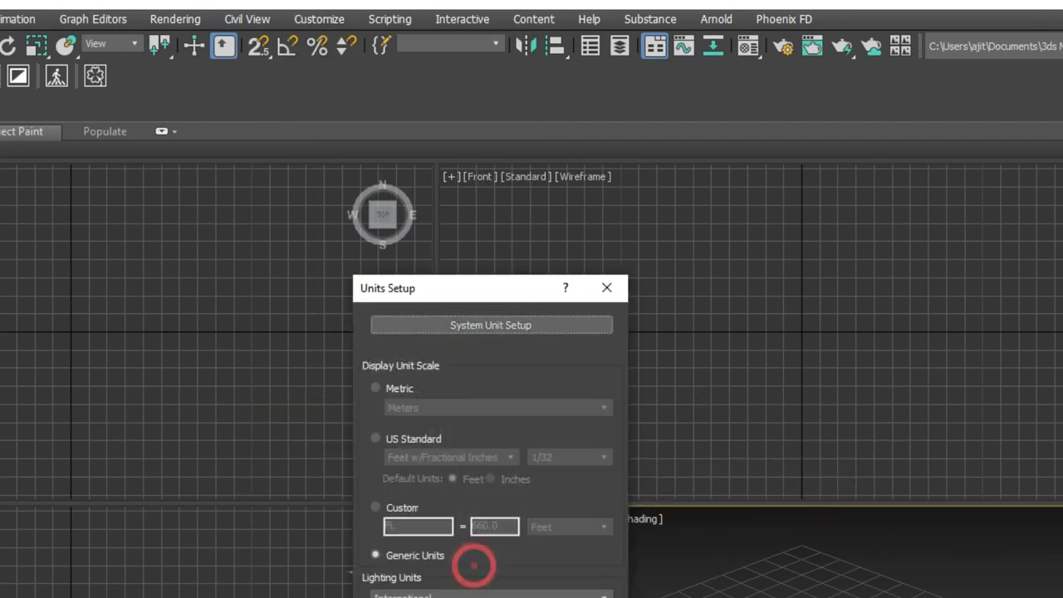
left_click(574, 384)
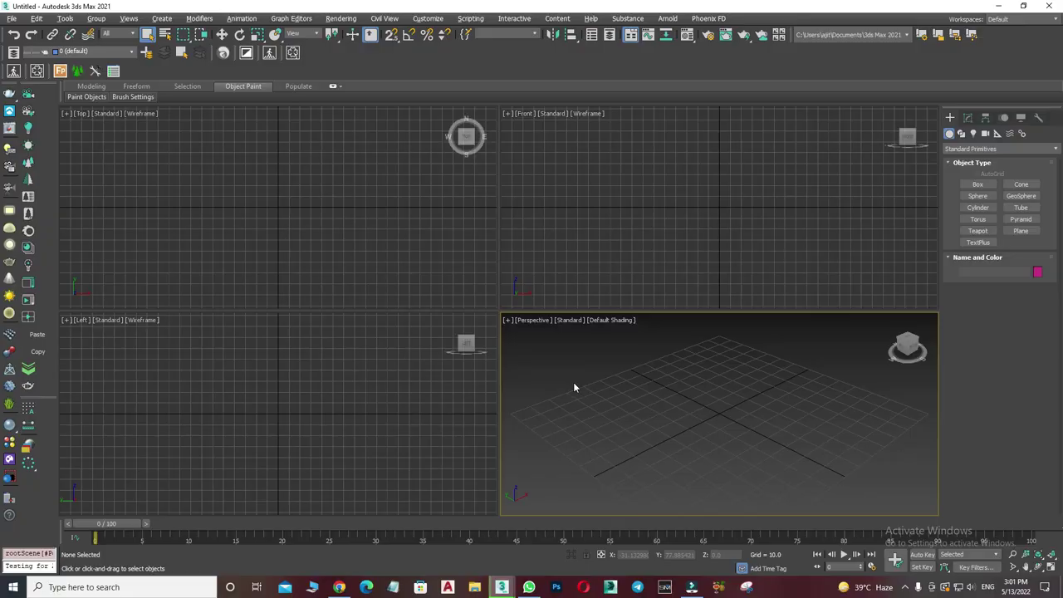
Maximize the Perspective view with Alt+W and switch to the Move tool.
key("alt+w")
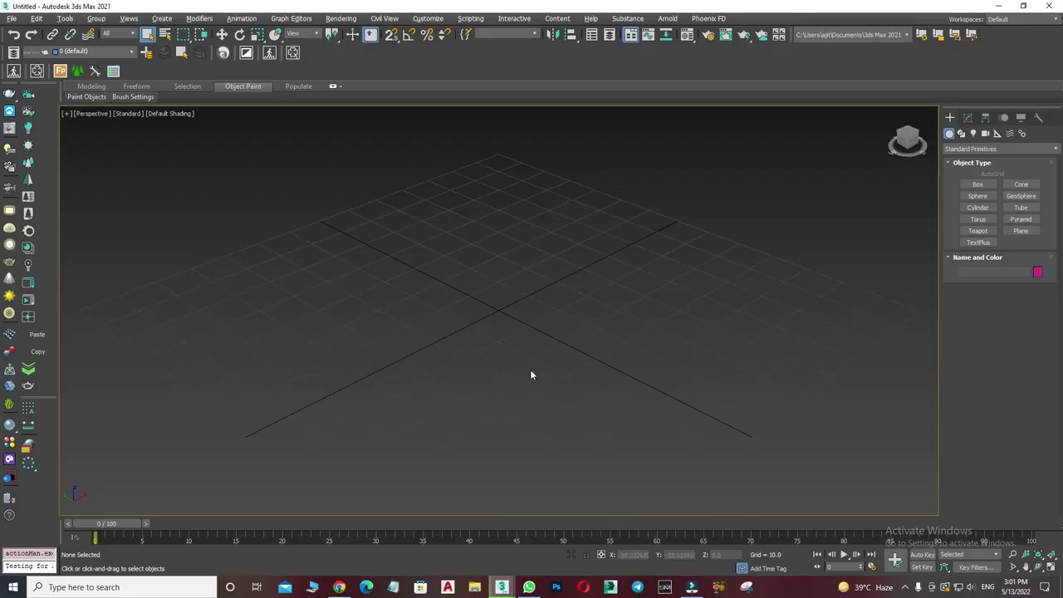
right_click(482, 306)
left_click(493, 311)
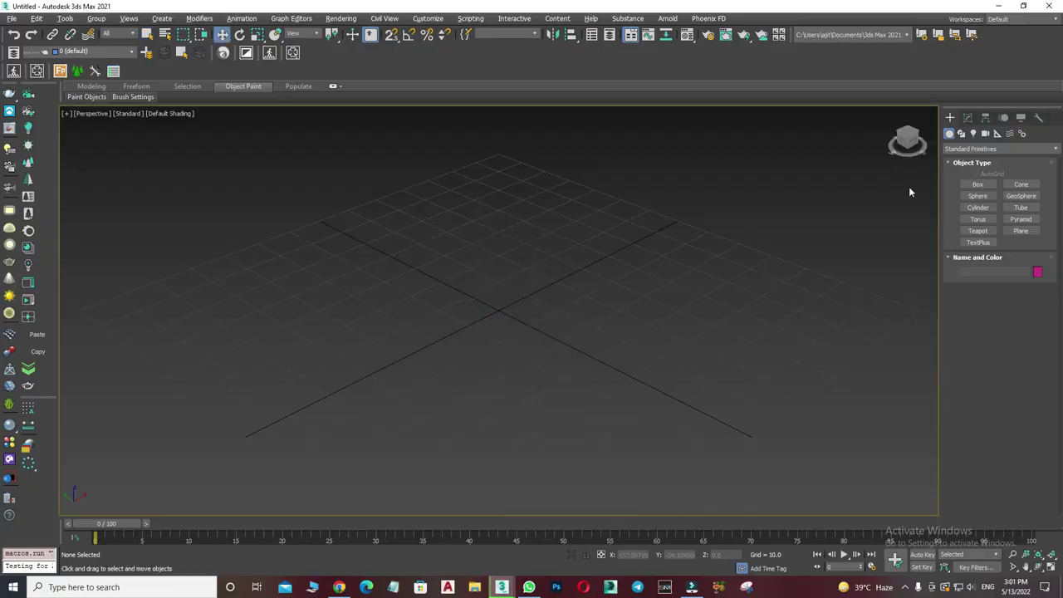
Draw a closed six-point Line spline in the Front view.
left_click(961, 133)
left_click(978, 193)
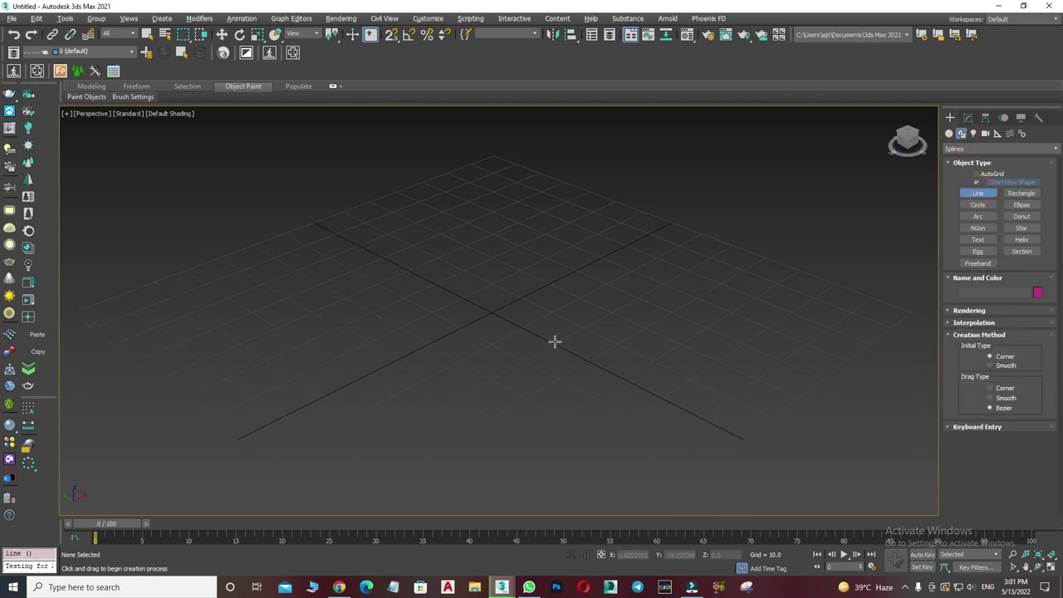
key("f")
middle_click_drag(695, 318, 493, 308)
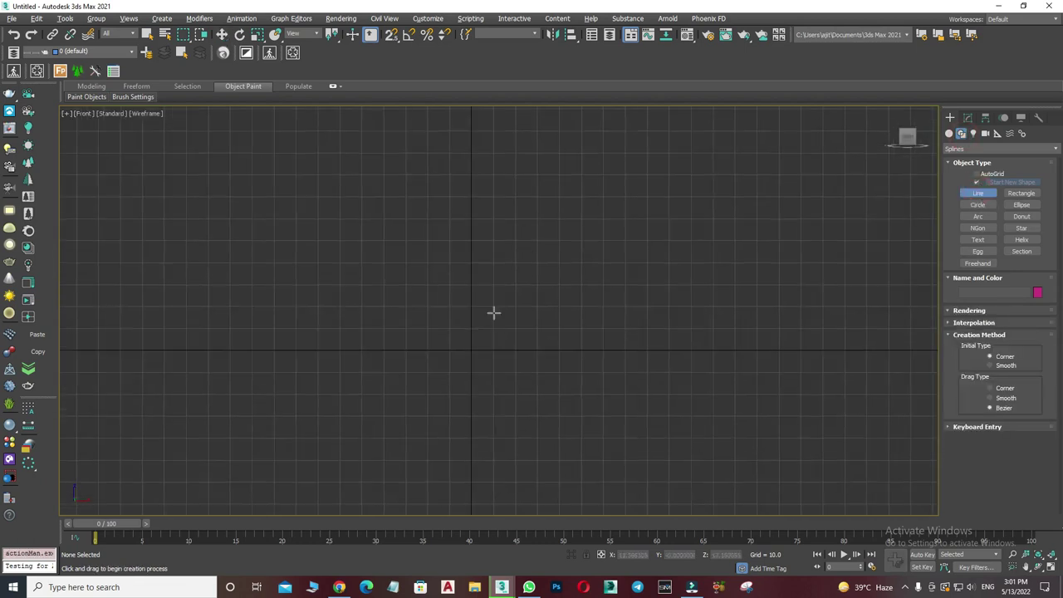
left_click(418, 249)
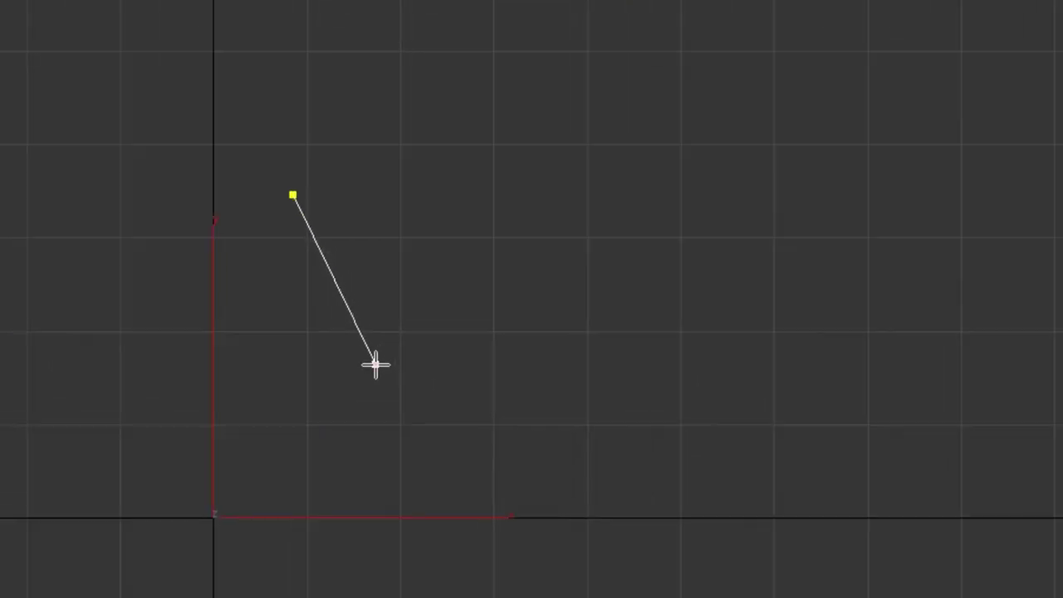
left_click(375, 364)
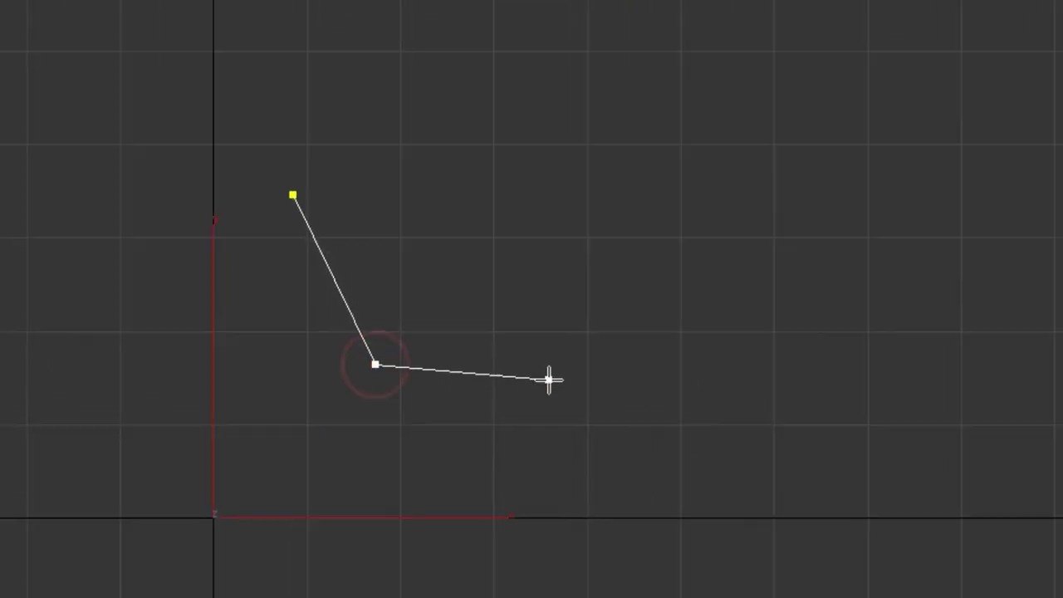
left_click(582, 386)
left_click(542, 480)
left_click(305, 501)
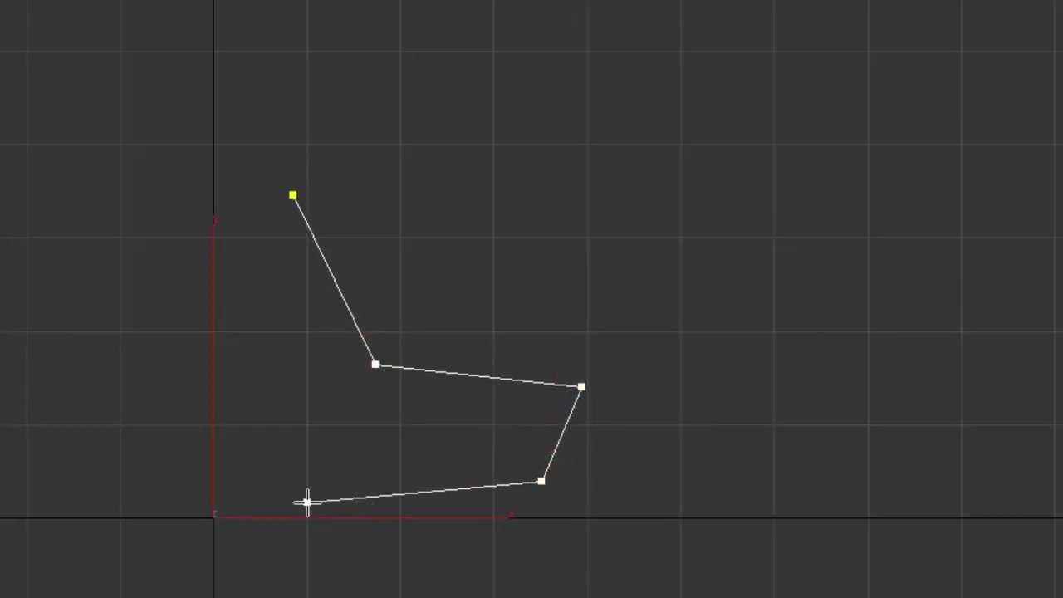
left_click(244, 324)
left_click(292, 195)
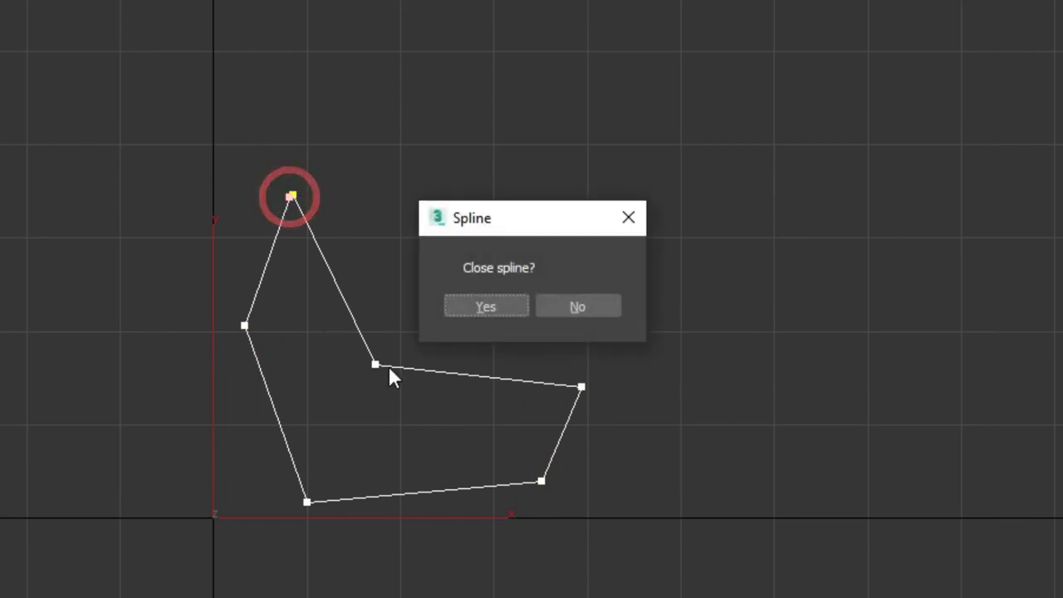
left_click(494, 305)
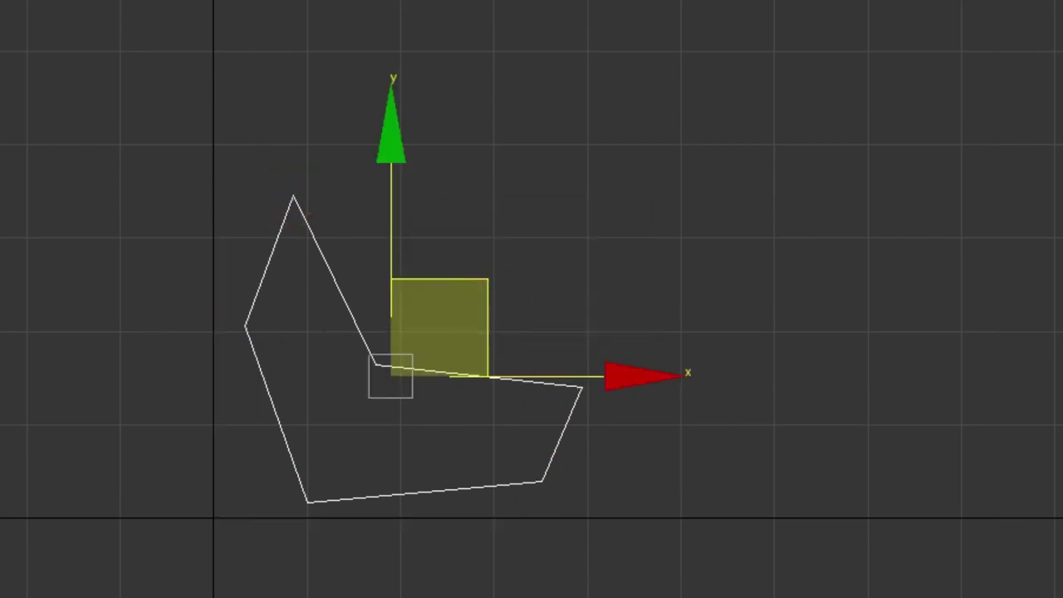
Convert all of Line001's vertices to Smooth in Vertex mode.
key("1")
right_click(592, 348)
mouse_move(632, 278)
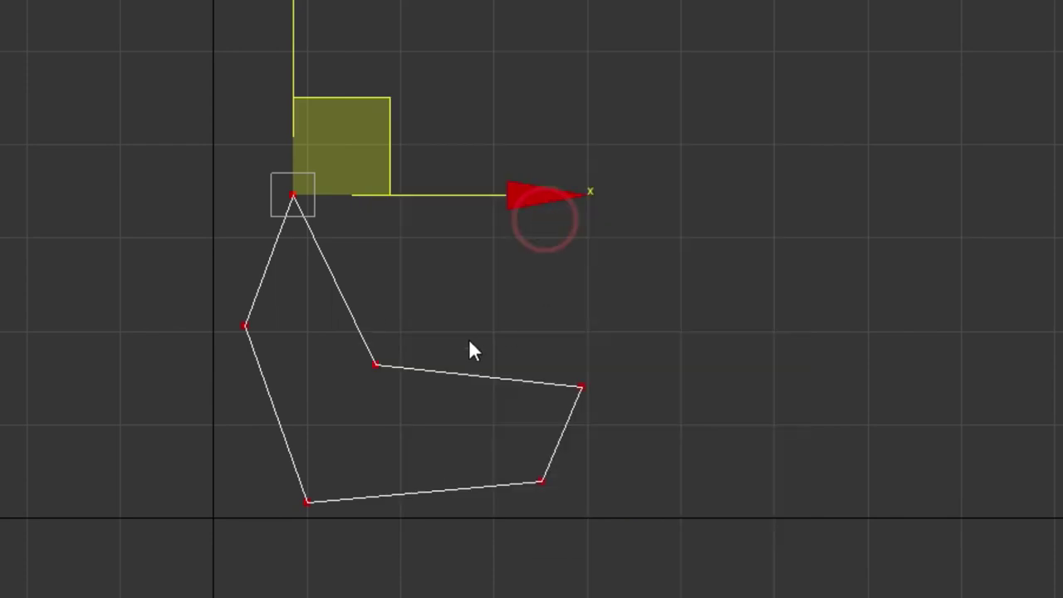
right_click(465, 342)
left_click(433, 213)
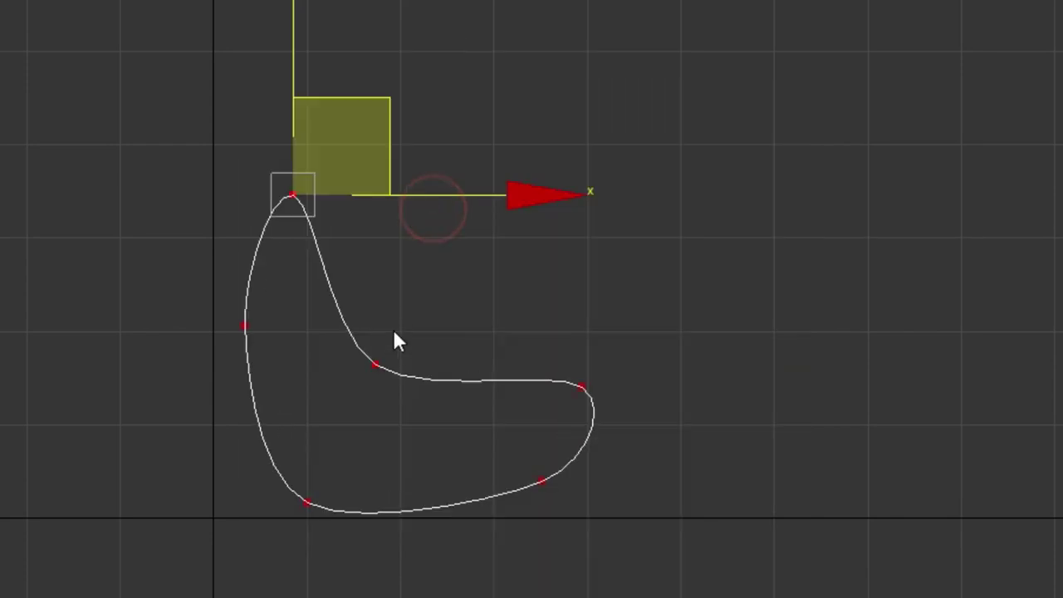
left_click(403, 270)
Pull the bottom-left, left and right vertices upward to curve the profile.
left_click(307, 502)
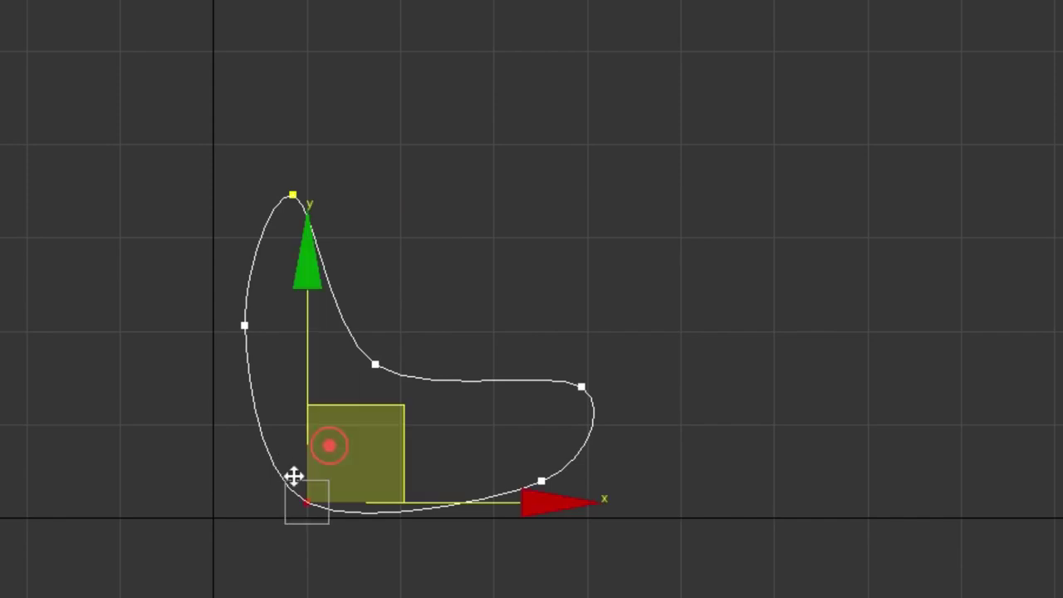
left_click_drag(375, 407, 387, 360)
left_click(283, 320)
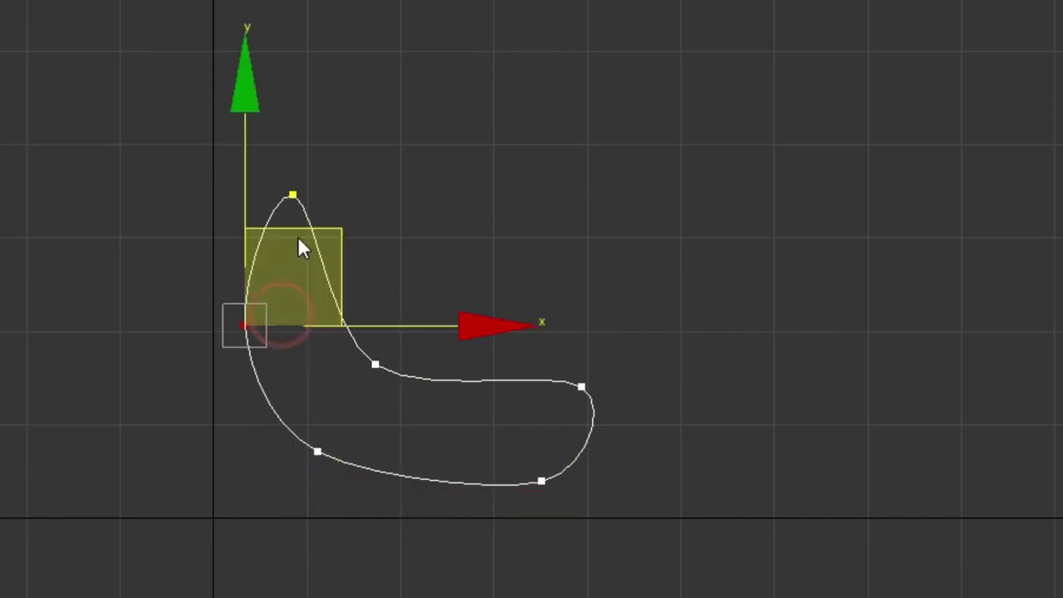
left_click_drag(292, 221, 315, 205)
left_click_drag(659, 335, 531, 407)
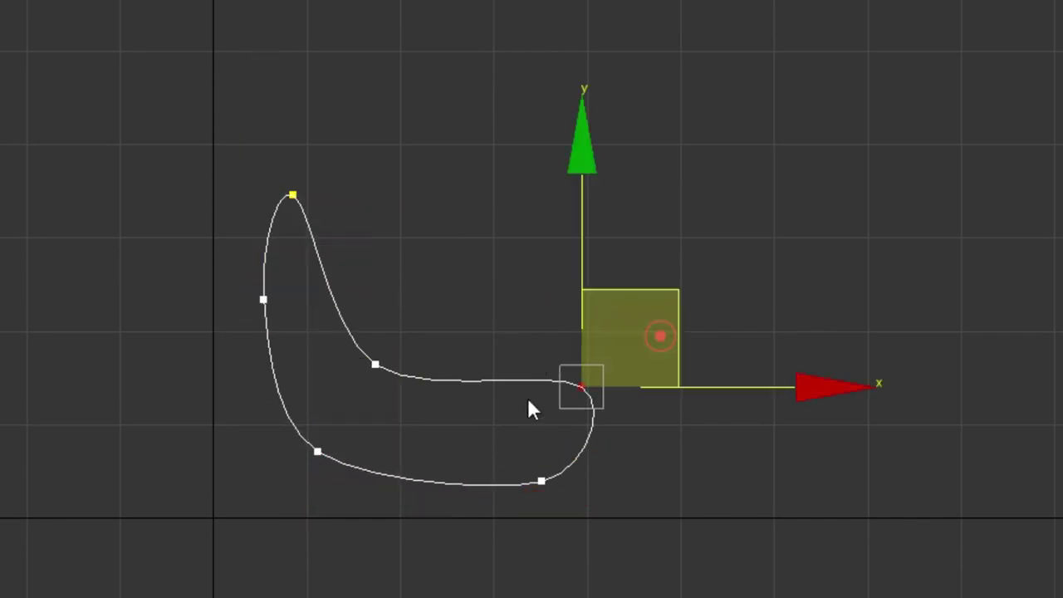
left_click_drag(659, 287, 648, 256)
Adjust the left-middle, right and bottom vertices to refine the wavy bench profile.
left_click(541, 480)
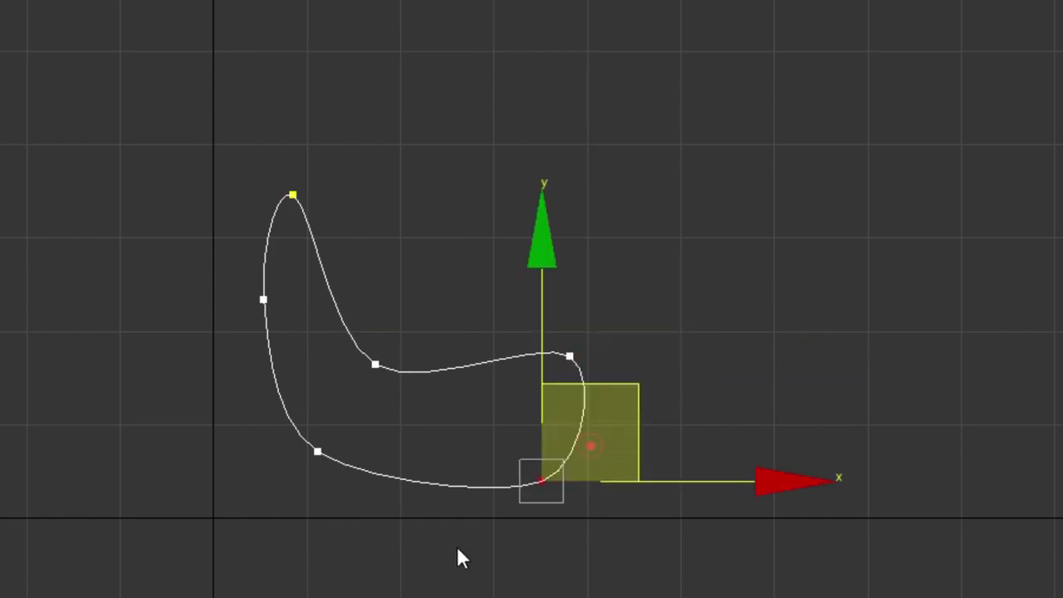
left_click_drag(474, 322, 365, 377)
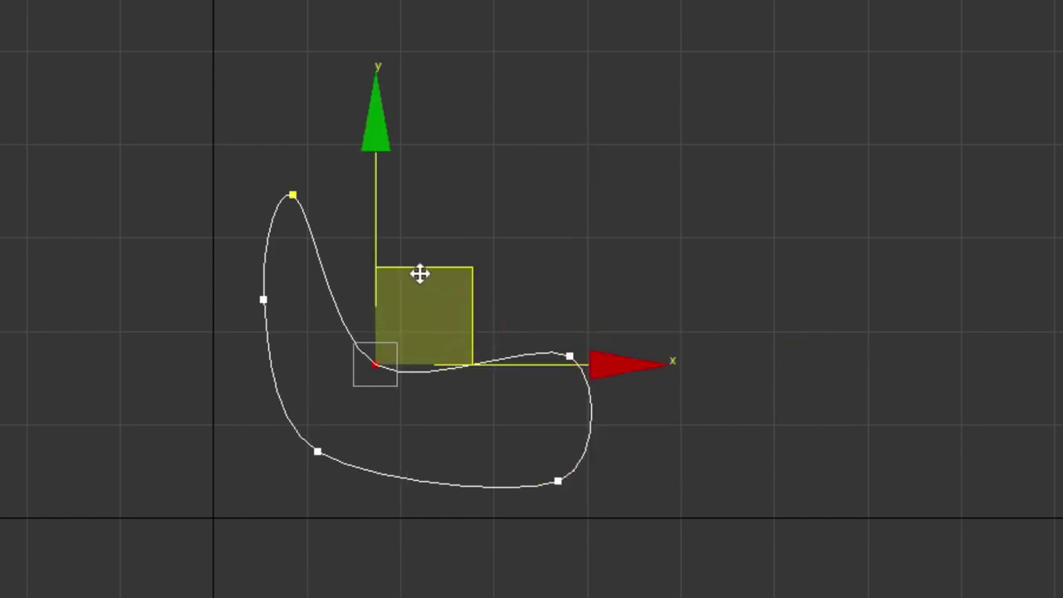
left_click_drag(421, 273, 437, 283)
left_click_drag(695, 306, 522, 390)
left_click_drag(647, 266, 614, 287)
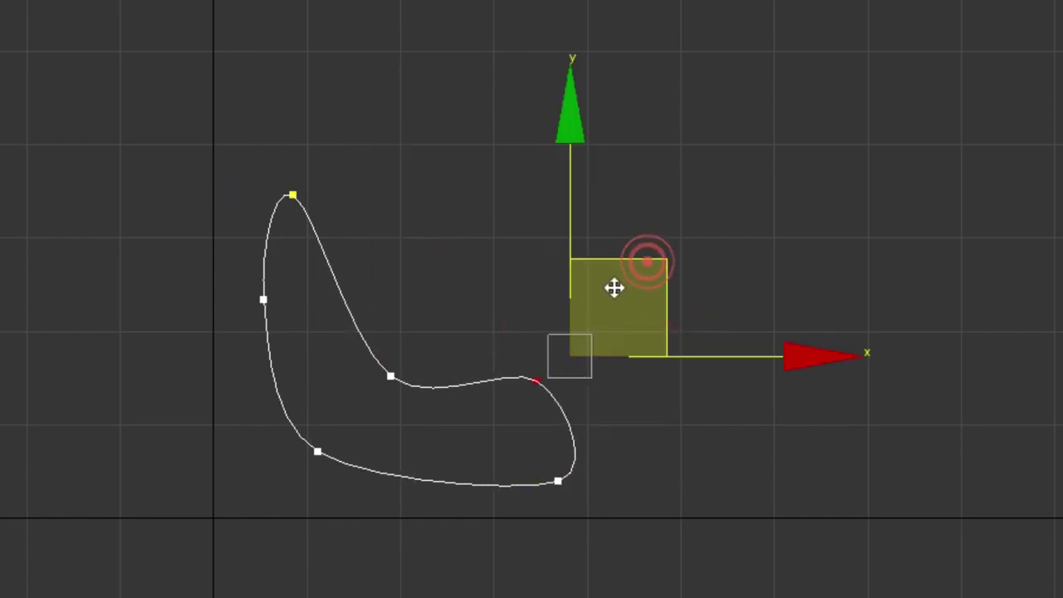
left_click_drag(605, 460, 540, 499)
mouse_move(624, 382)
left_mouse_down()
mouse_move(599, 378)
mouse_move(585, 402)
left_mouse_up()
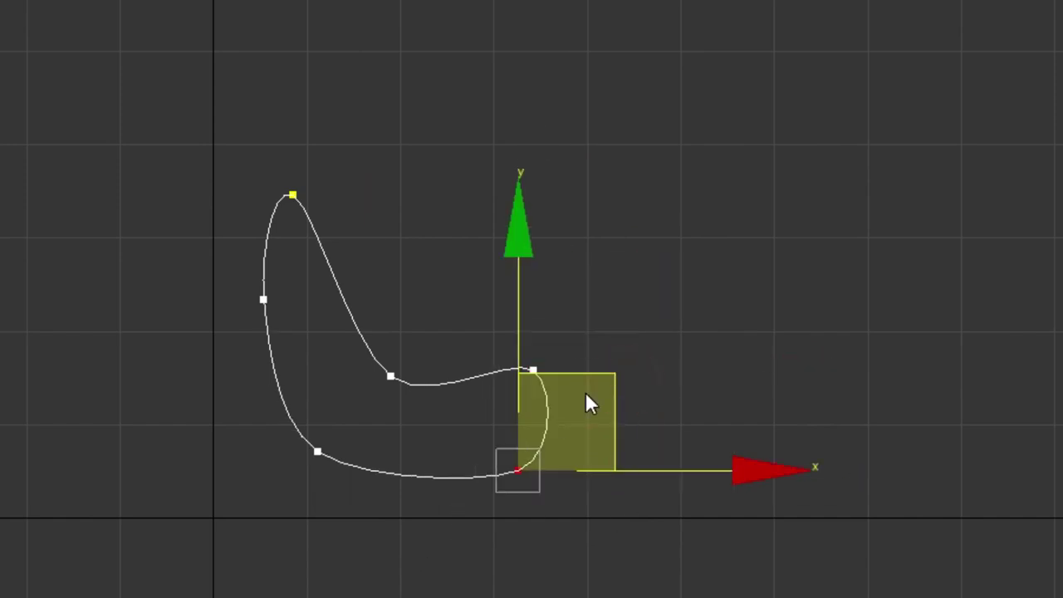
left_click(392, 376)
right_click(493, 380)
In Perspective view, turn on Auto Key and set the time slider to frame 50.
key("p")
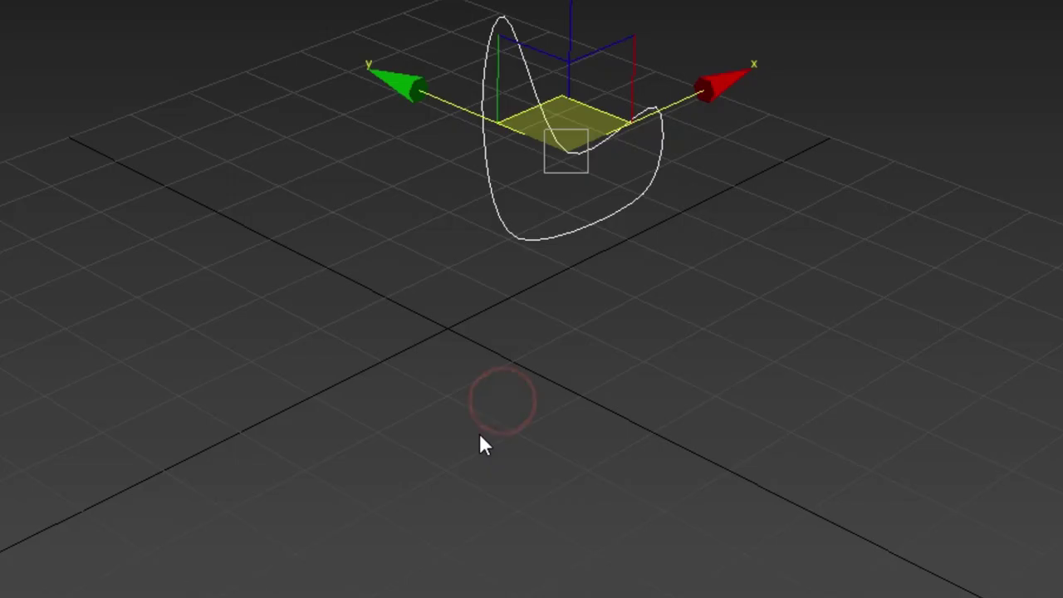
mouse_move(479, 432)
middle_mouse_down("alt")
mouse_move(705, 417)
mouse_move(546, 423)
mouse_move(681, 514)
mouse_move(634, 504)
mouse_move(670, 422)
mouse_move(640, 481)
mouse_move(646, 475)
middle_mouse_up("alt")
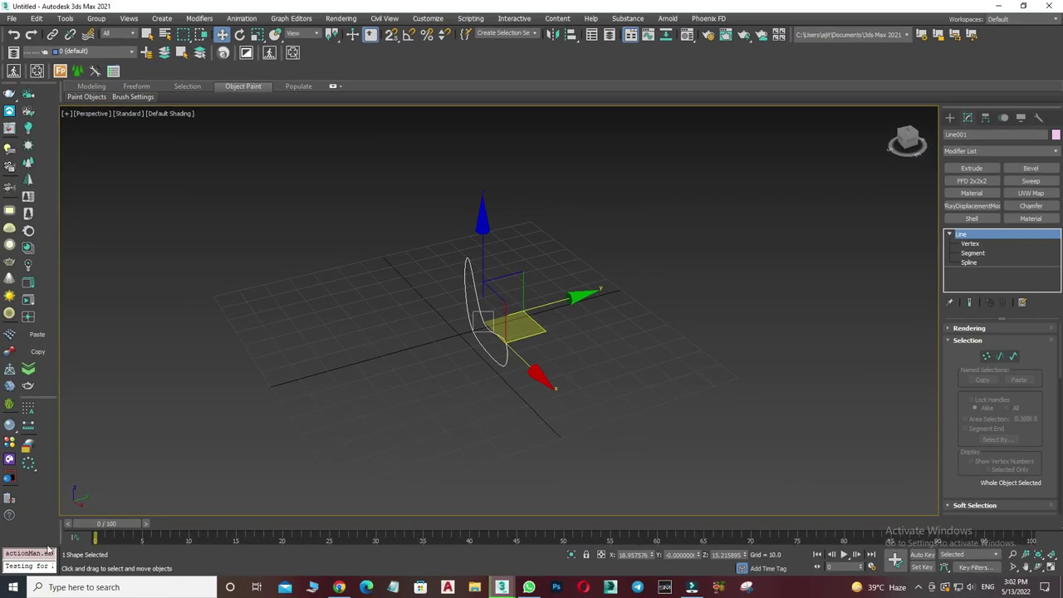
left_click(922, 554)
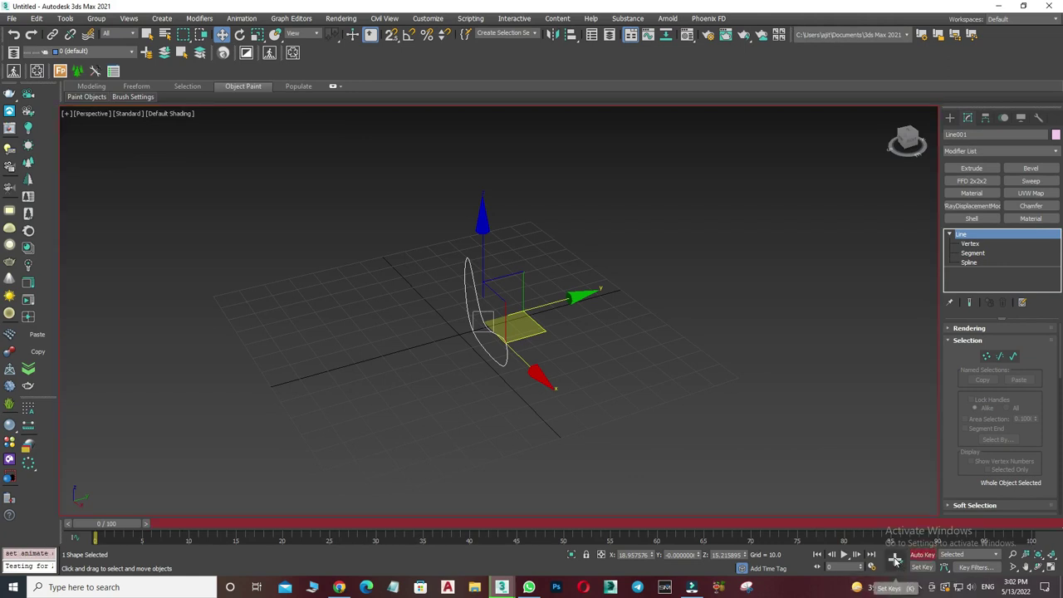
left_click(896, 558)
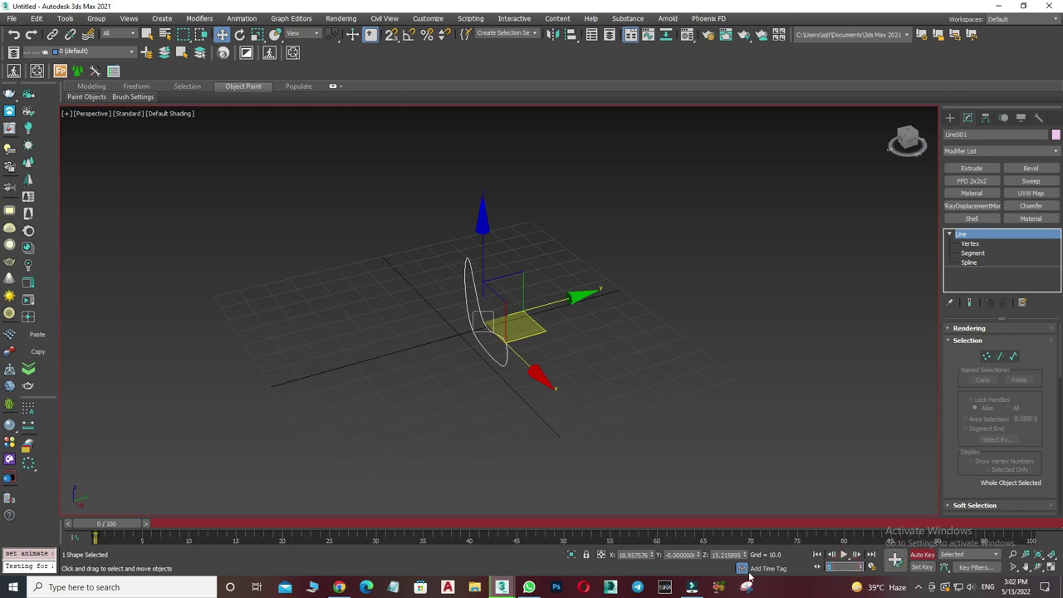
type("50")
key("Return")
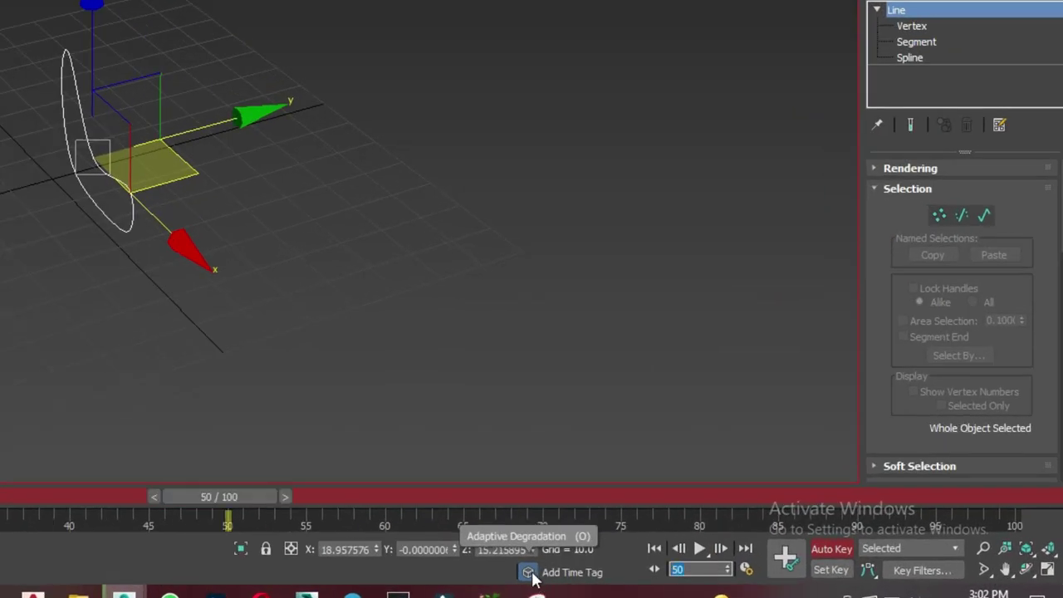
Key Line001 at Y 60 using the Move Transform Type-In.
middle_click_drag(282, 300, 432, 334, "alt")
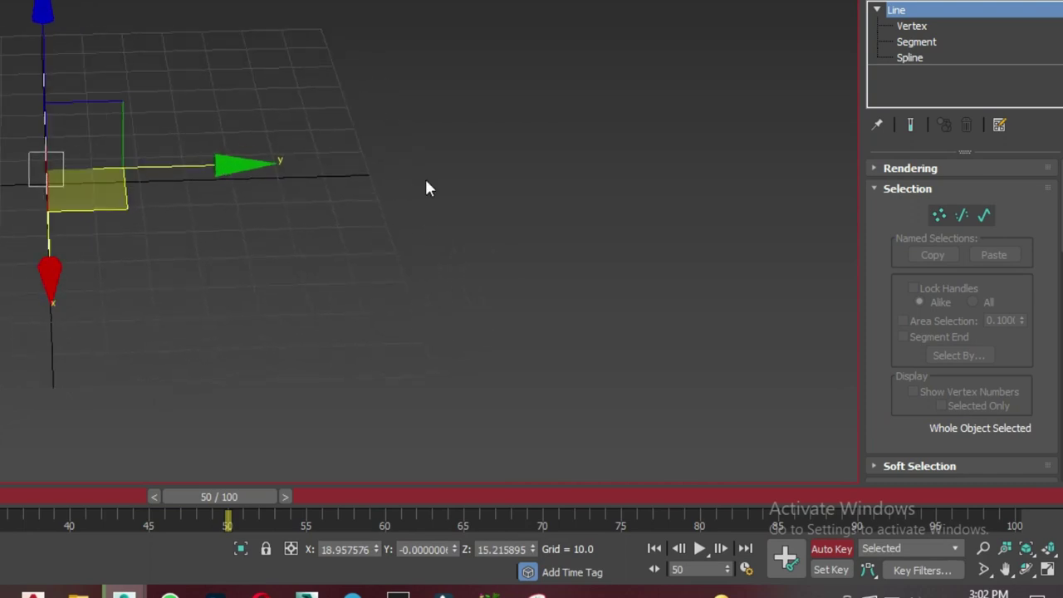
key("F12")
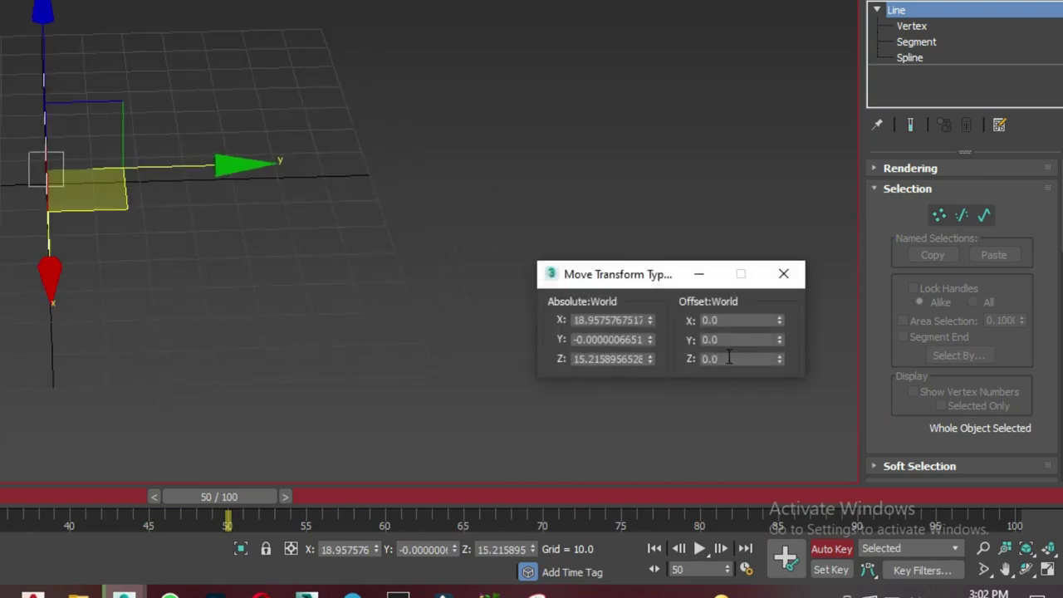
left_click(729, 339)
type("5")
type("0")
key("Return")
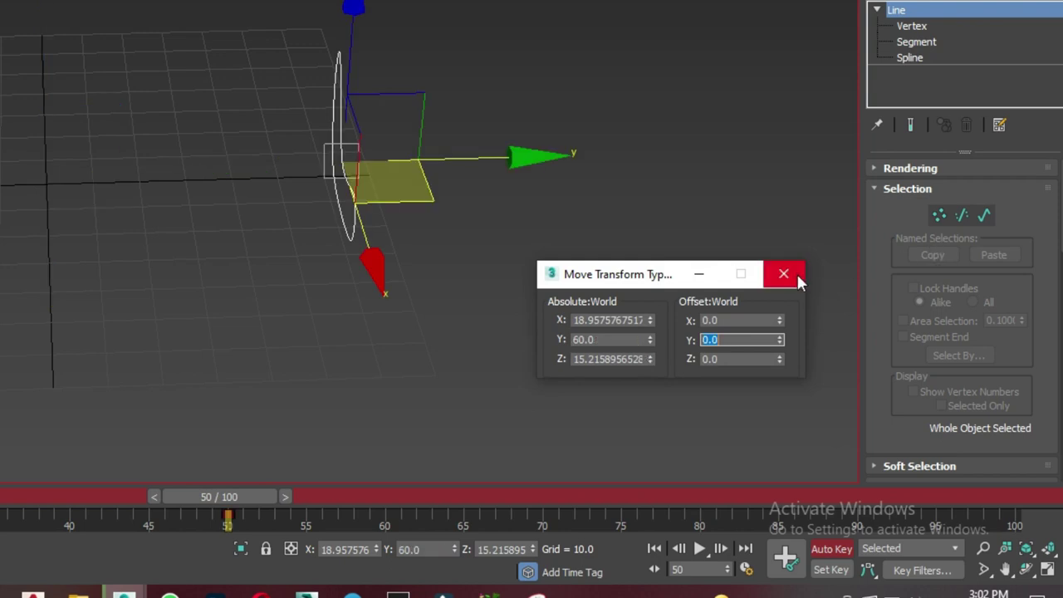
left_click(784, 274)
middle_click_drag(333, 303, 159, 311)
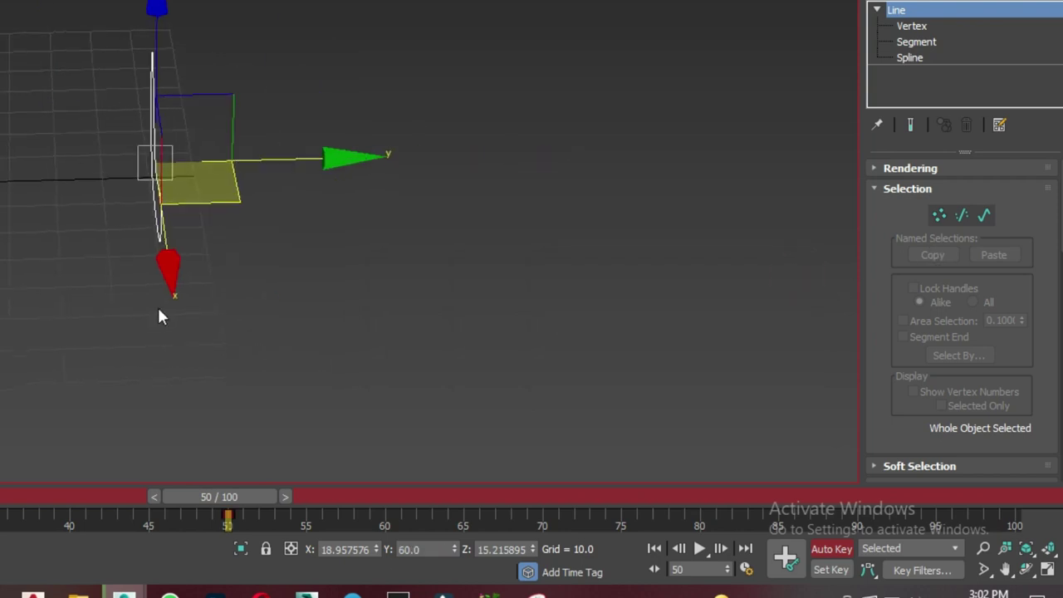
key("t")
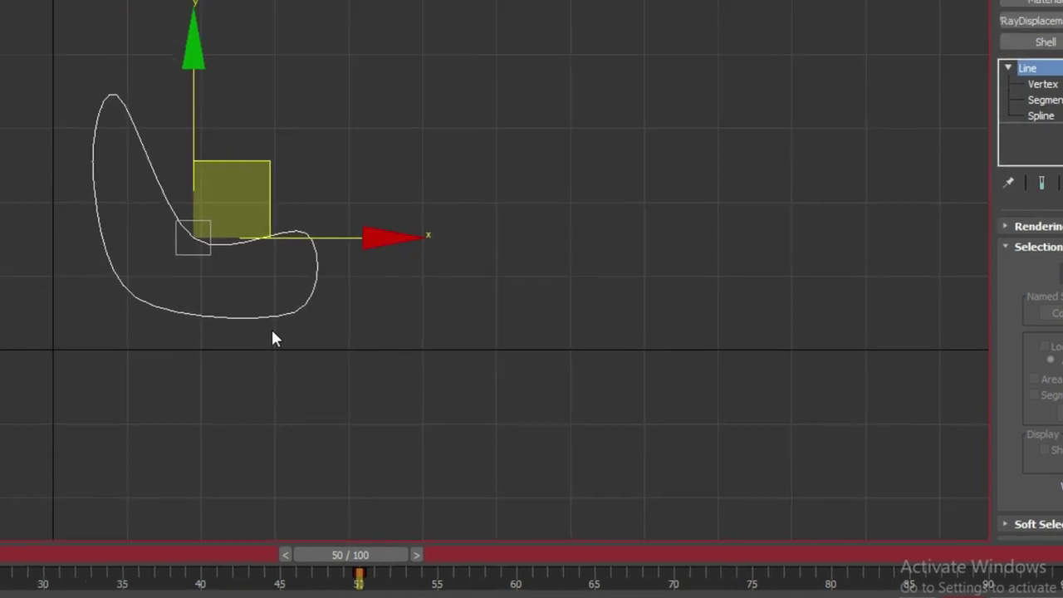
Move the inner right and inner left vertices to reshape the inner curve.
key("1")
left_click_drag(277, 253, 218, 289)
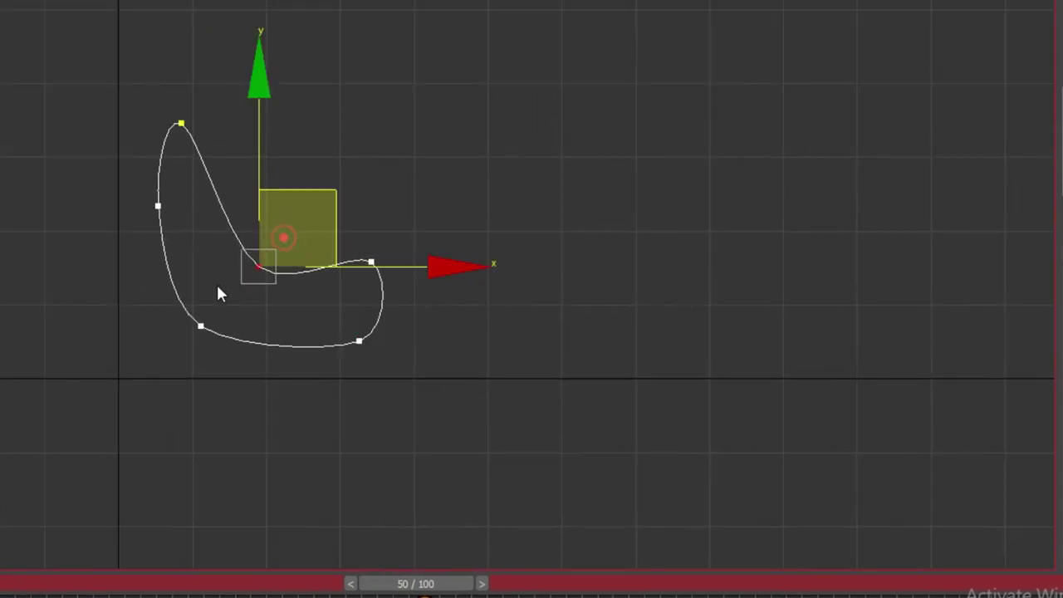
left_click(371, 262)
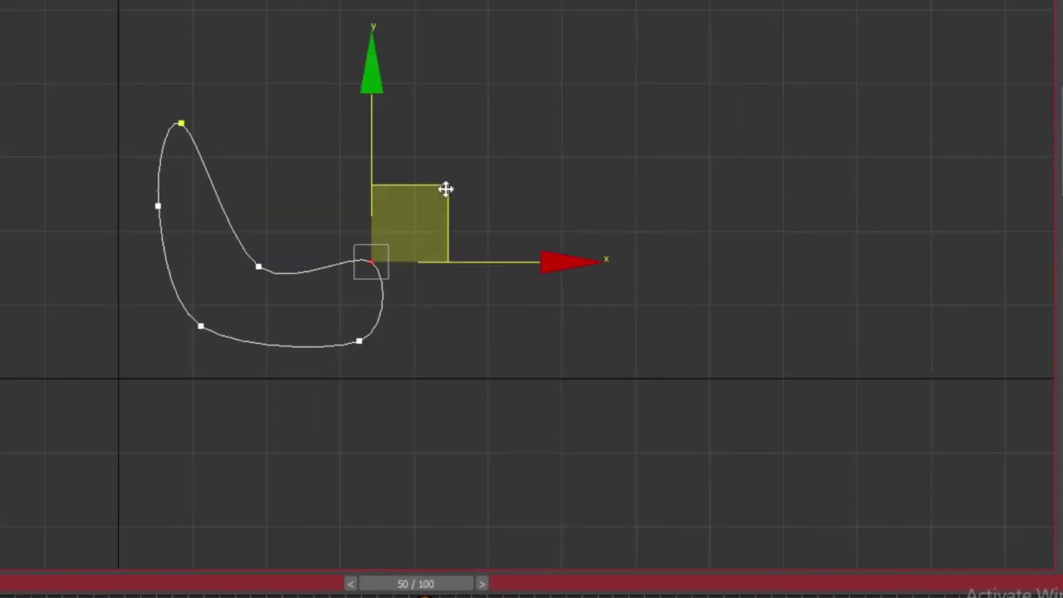
left_click_drag(440, 184, 450, 139)
left_click(256, 265)
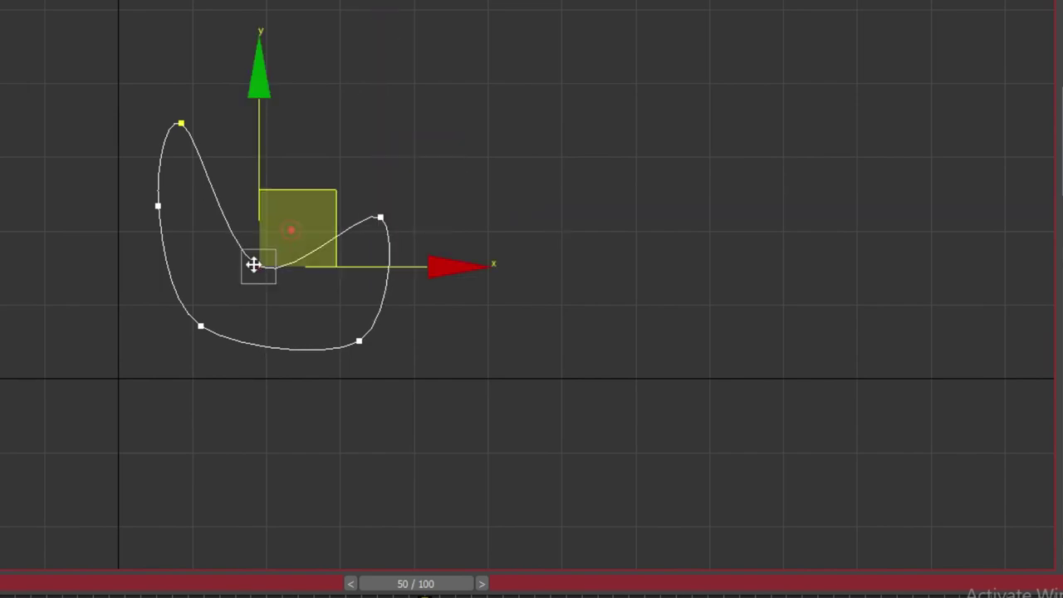
left_click_drag(300, 190, 267, 177)
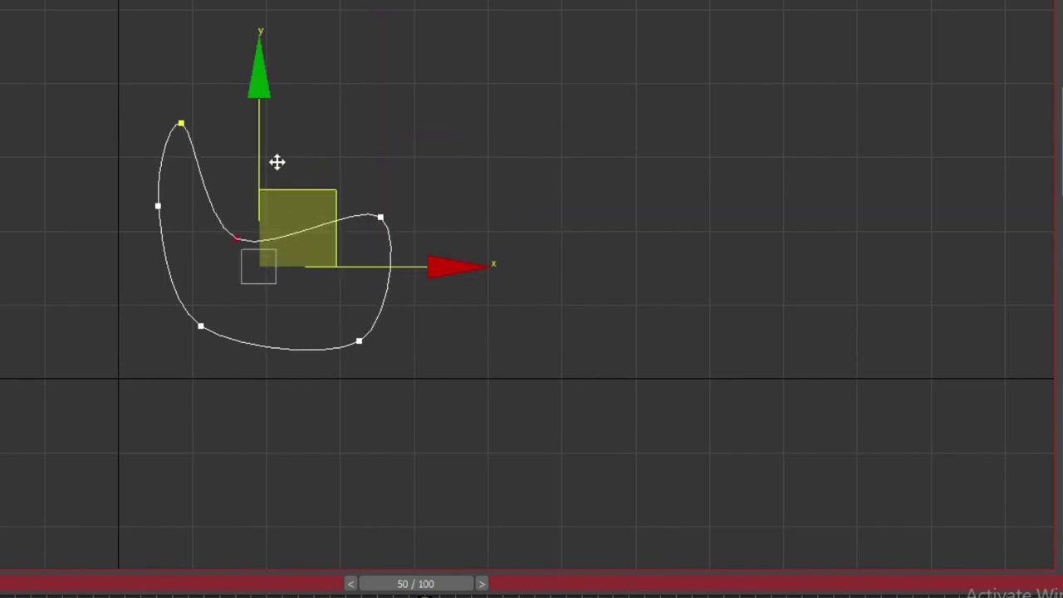
Pull the lower-left and bottom vertices to finish the wavy S-curve, then exit Vertex mode.
left_click(166, 199)
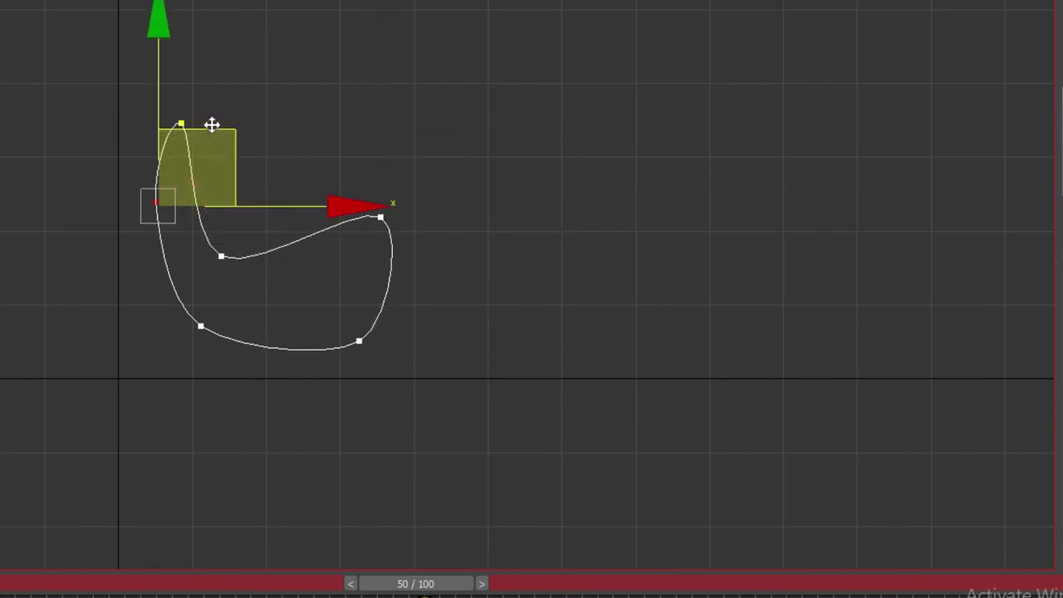
left_click(201, 326)
left_click_drag(244, 247, 228, 228)
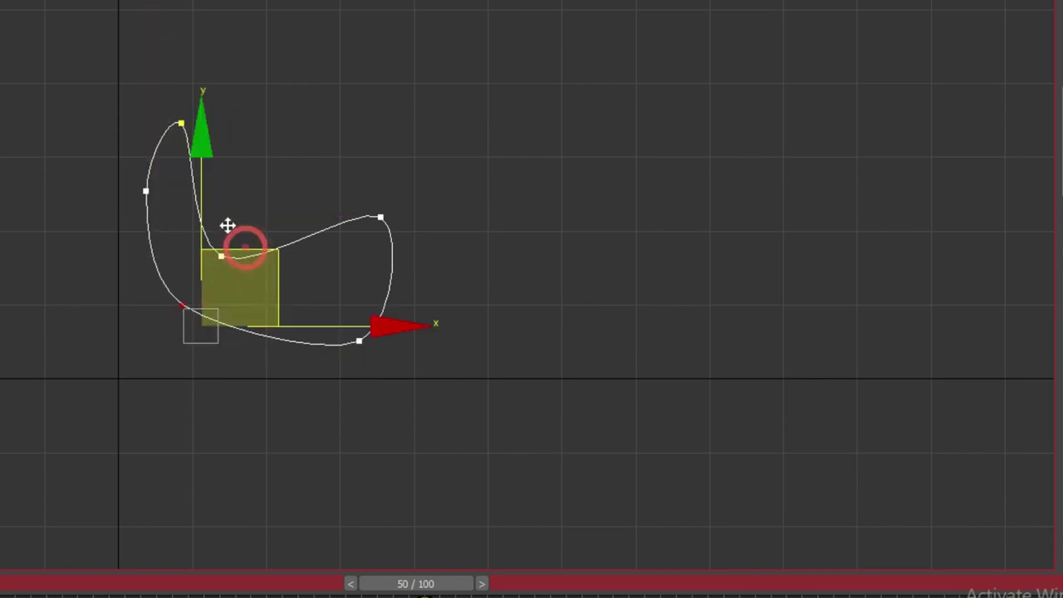
left_click(358, 341)
left_click_drag(413, 269, 355, 279)
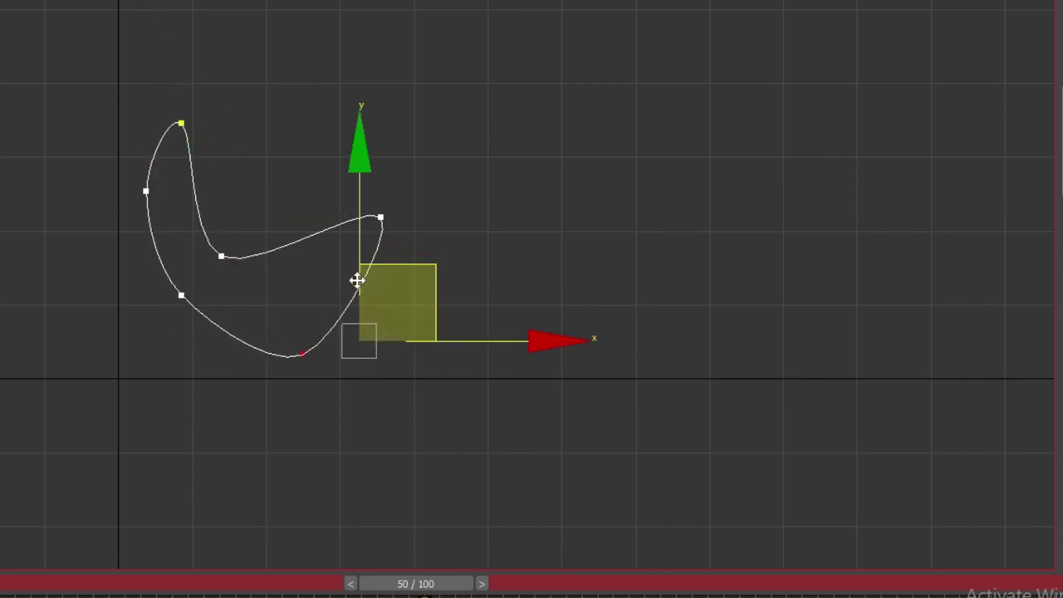
key("1")
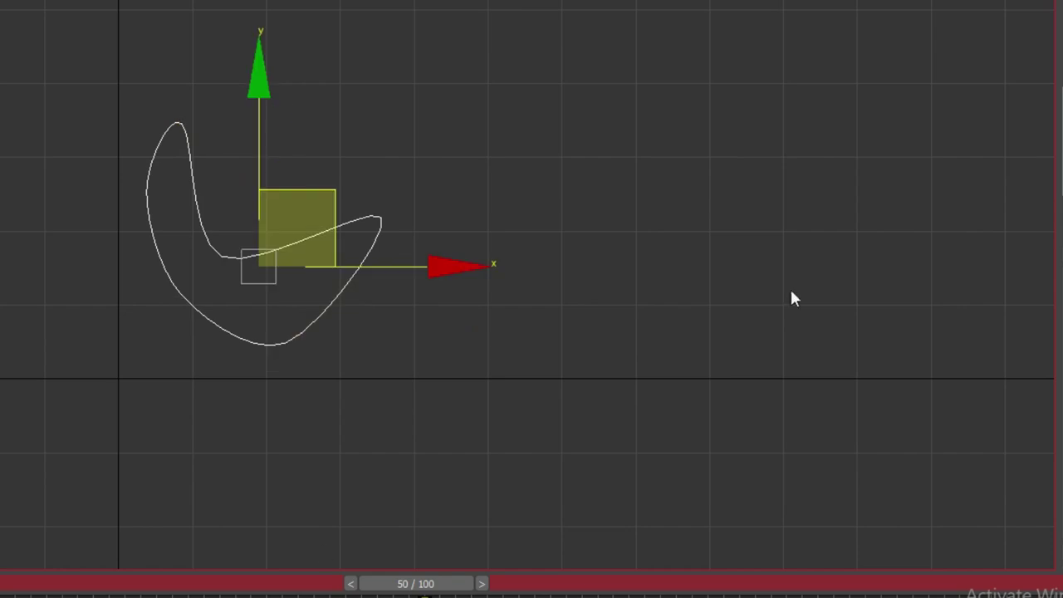
key("p")
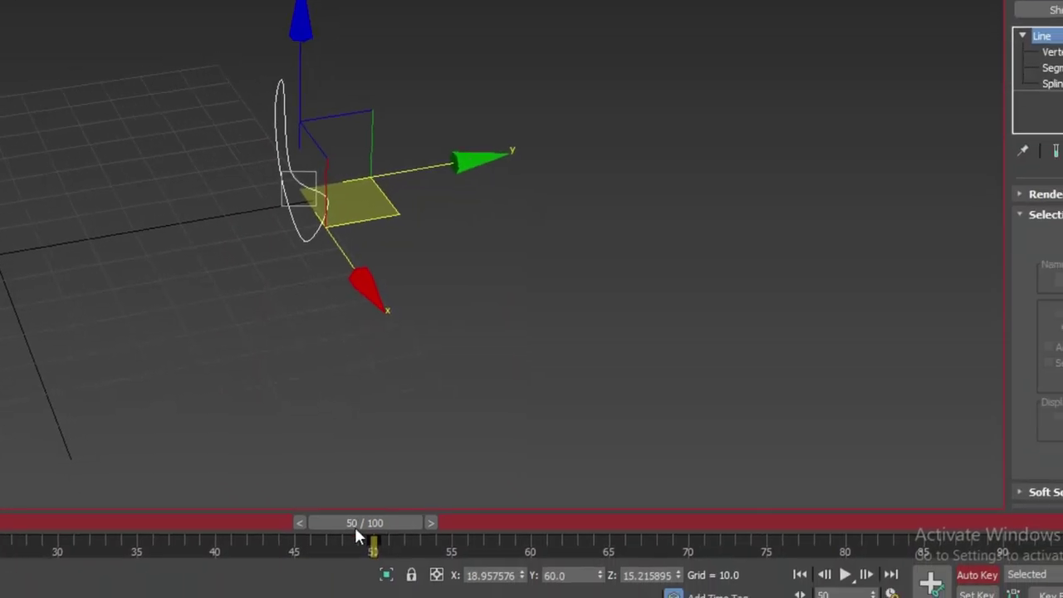
Scrub the time slider to frame 100.
left_click_drag(415, 583, 125, 583)
left_click_drag(8, 529, 358, 535)
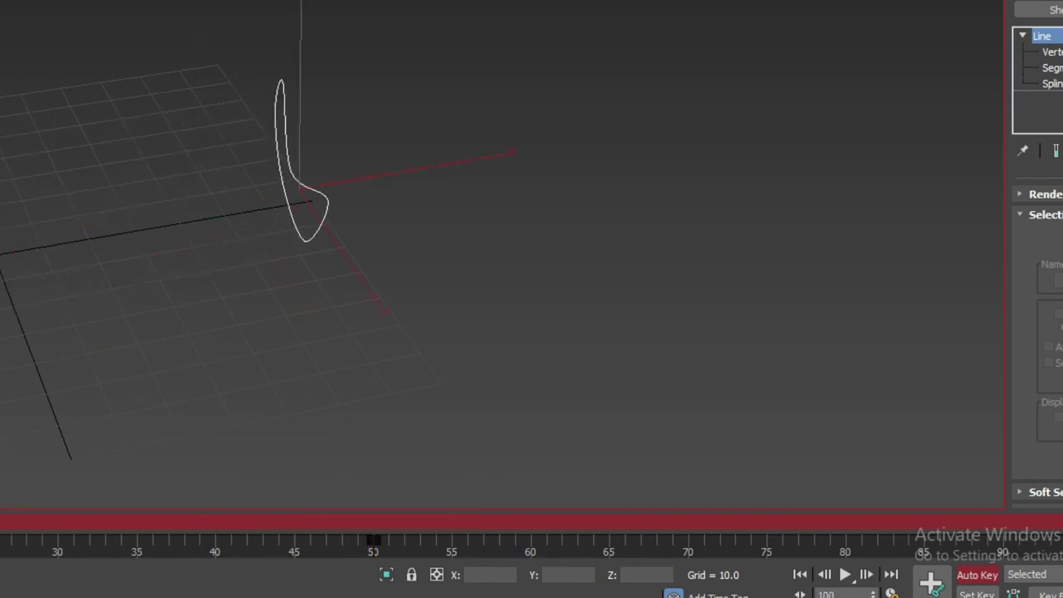
left_click_drag(357, 540, 1059, 532)
Offset Line001 by 60 along Y to Y 120 with the Move Transform Type-In.
right_click(427, 259)
left_click(459, 272)
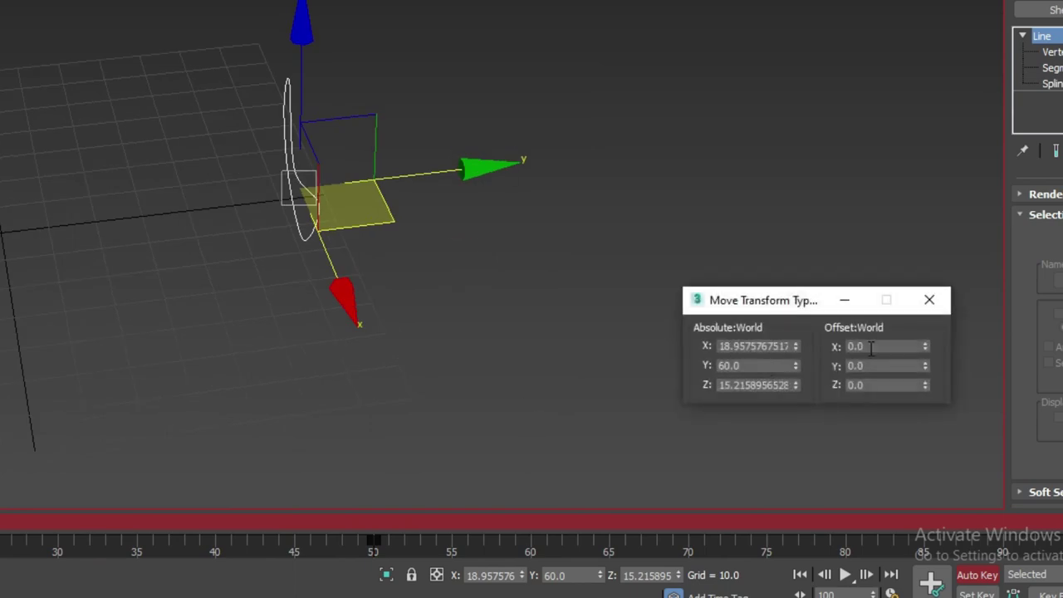
double_click(887, 366)
type("5")
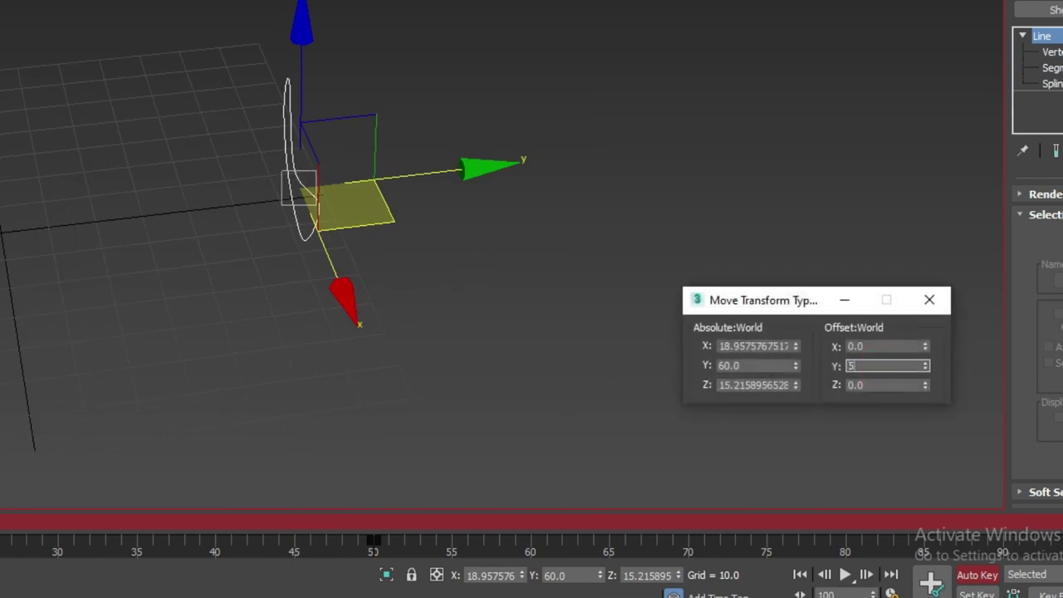
type("0")
key("Return")
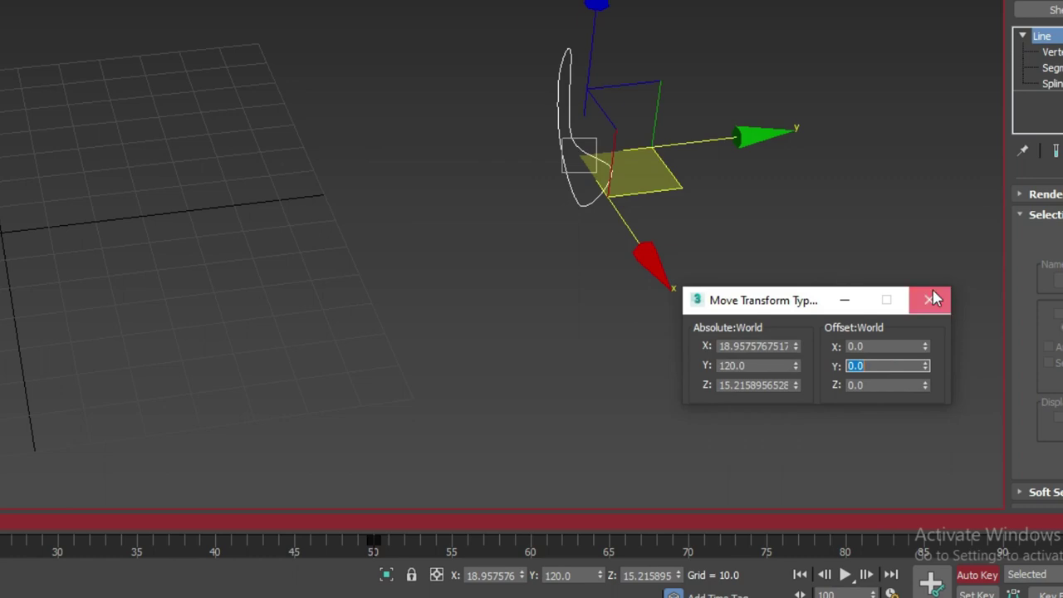
left_click(930, 300)
right_click(368, 161)
left_click(404, 198)
In the Top view, pull the right tip vertex down and move the upper-left inner vertex down-right.
key("t")
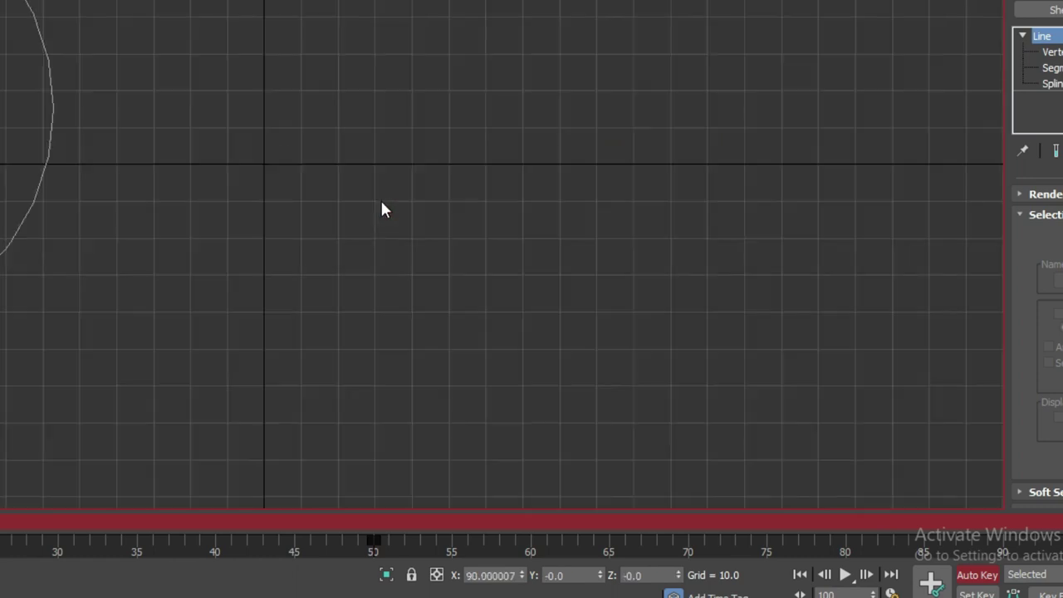
key("z")
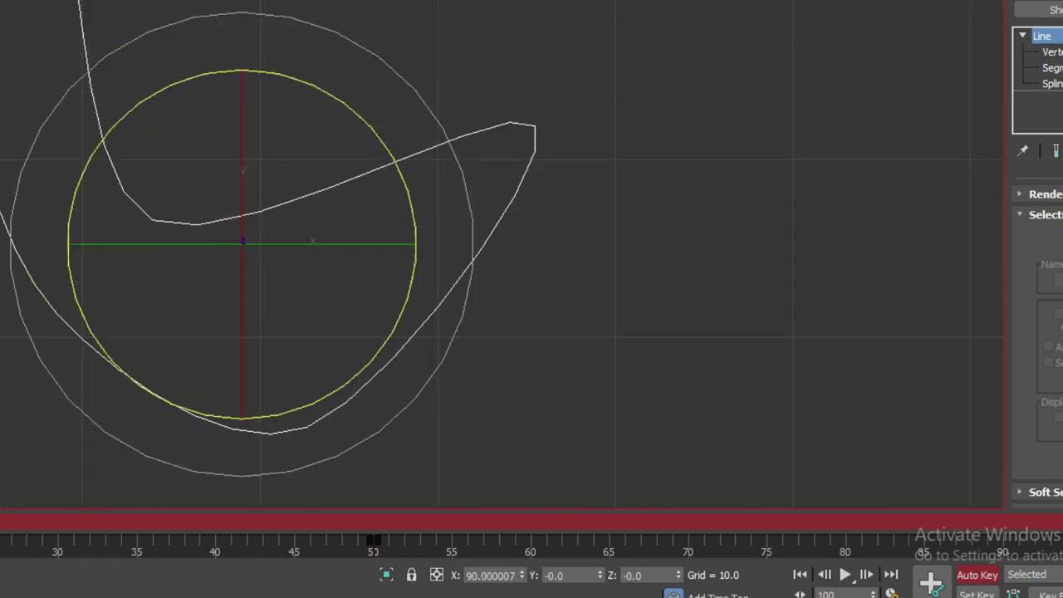
left_click(1052, 52)
key("w")
scroll(406, 191, "down", 3)
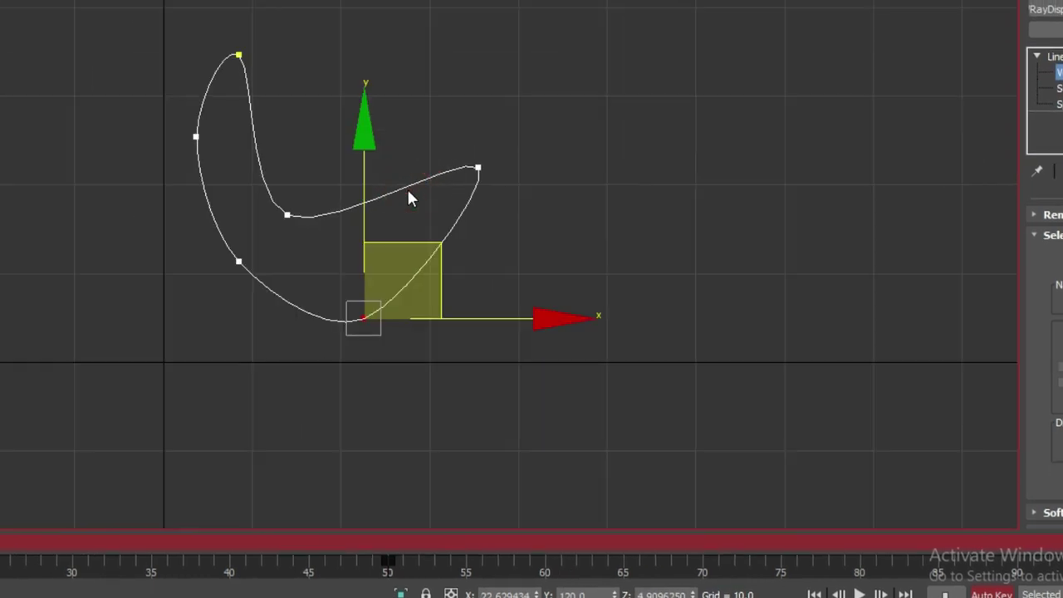
scroll(406, 267, "up", 2)
left_click(509, 127)
left_click_drag(572, 53, 593, 170)
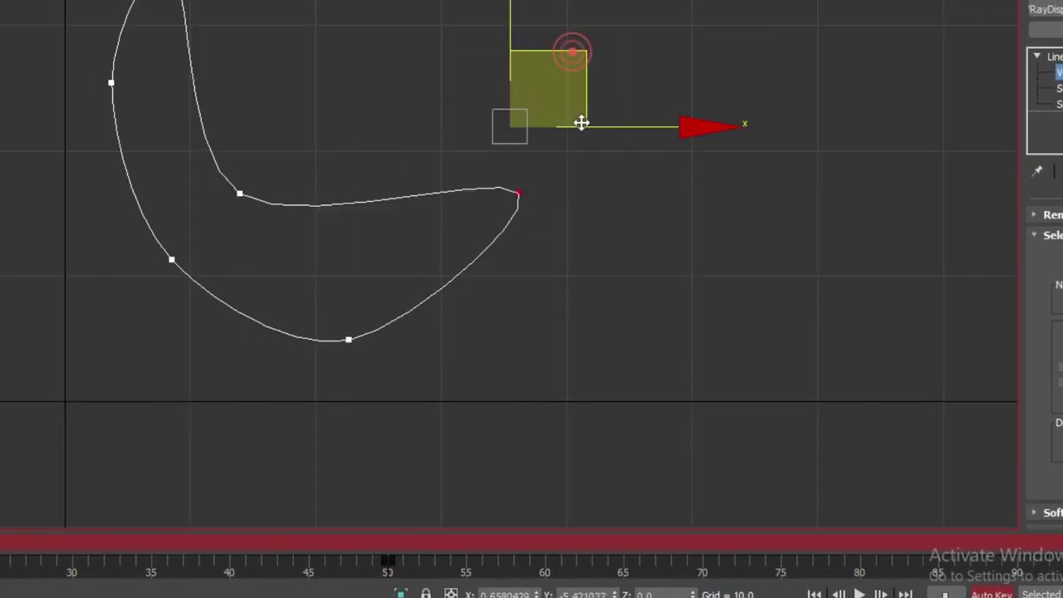
left_click(259, 164)
left_click_drag(274, 116, 350, 172)
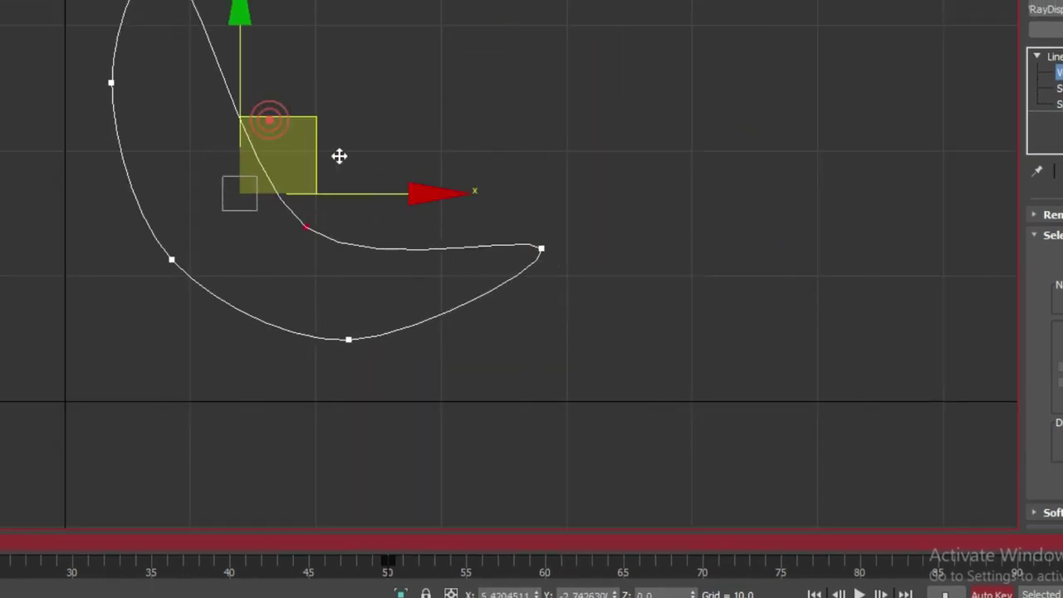
Shift the left, bottom and right-tip vertices into a tall crescent, then exit Vertex mode.
left_click(139, 2)
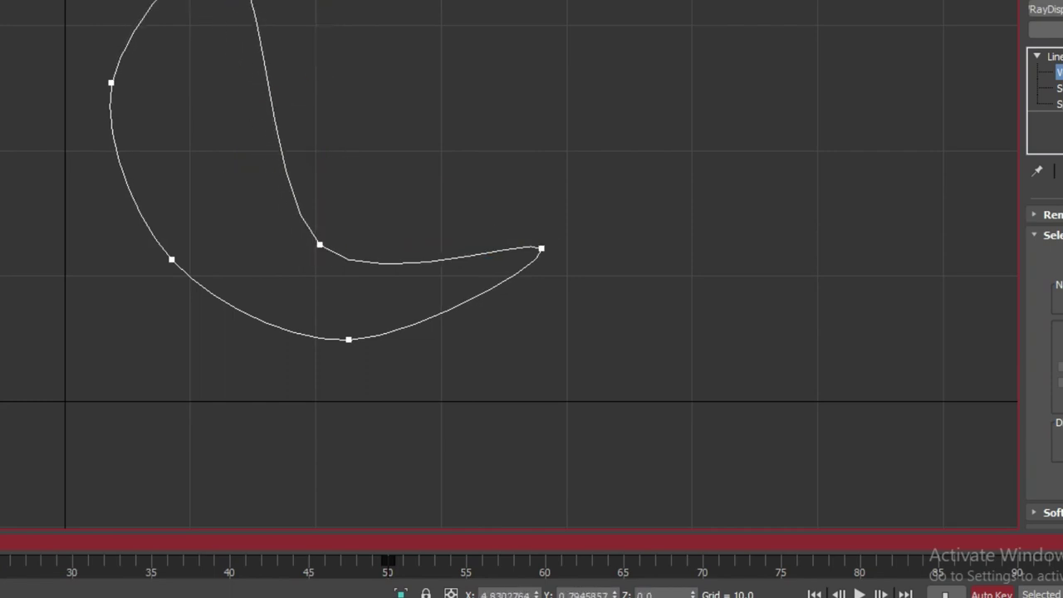
left_click(143, 12)
left_click_drag(143, 11, 143, 10)
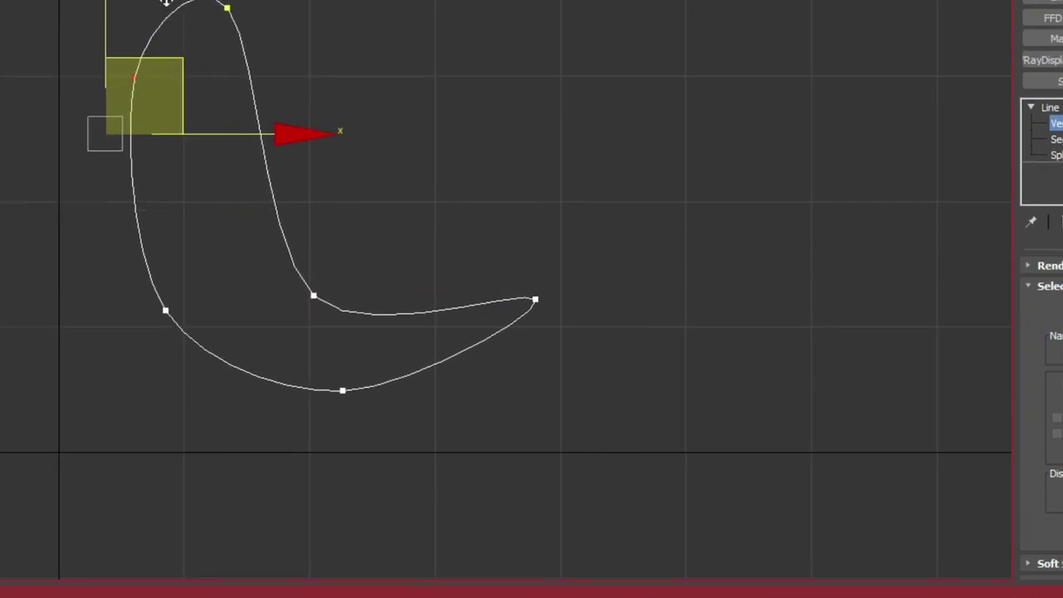
left_click_drag(171, 259, 117, 297)
left_click_drag(163, 325, 171, 238)
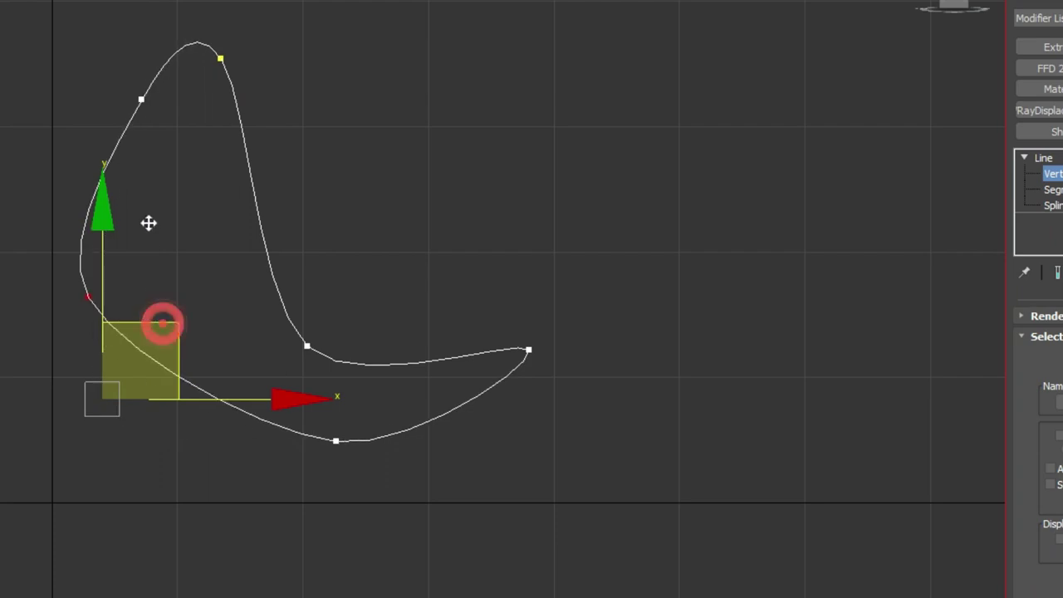
left_click(368, 430)
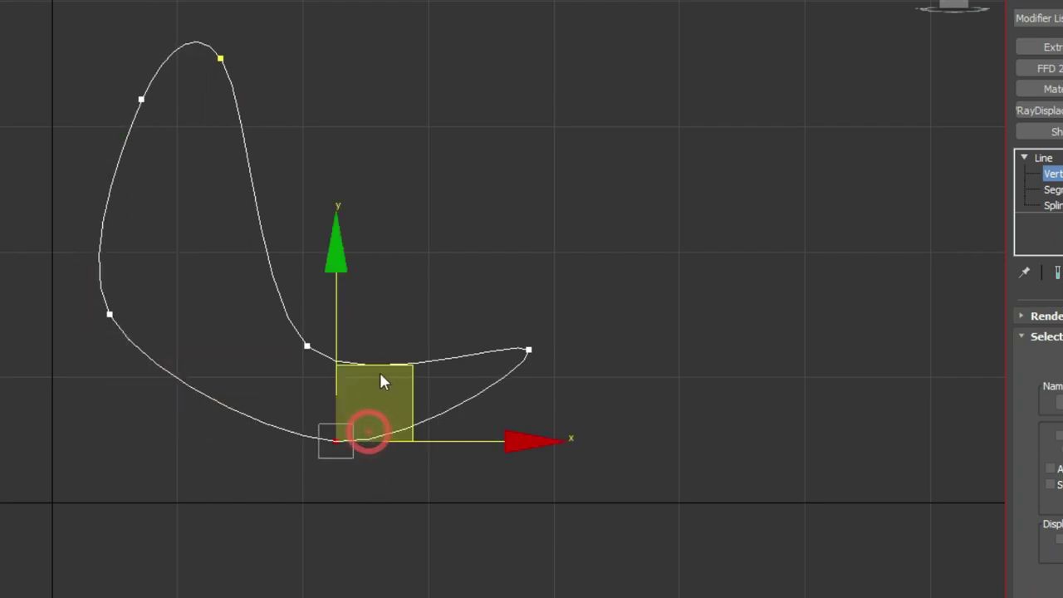
left_click_drag(368, 430, 297, 430)
left_click(528, 349)
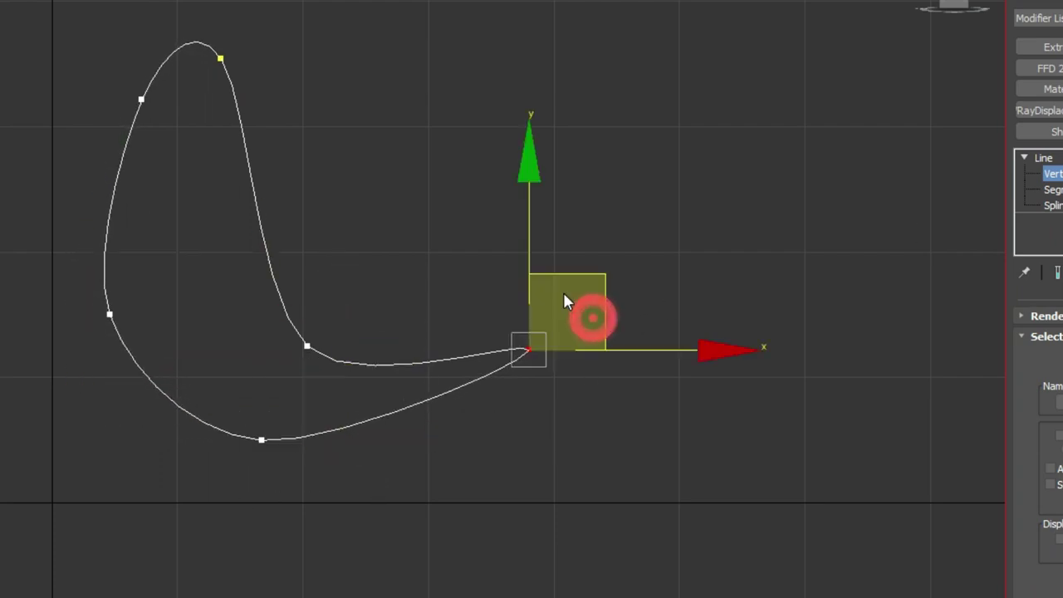
left_click_drag(529, 350, 540, 363)
key("1")
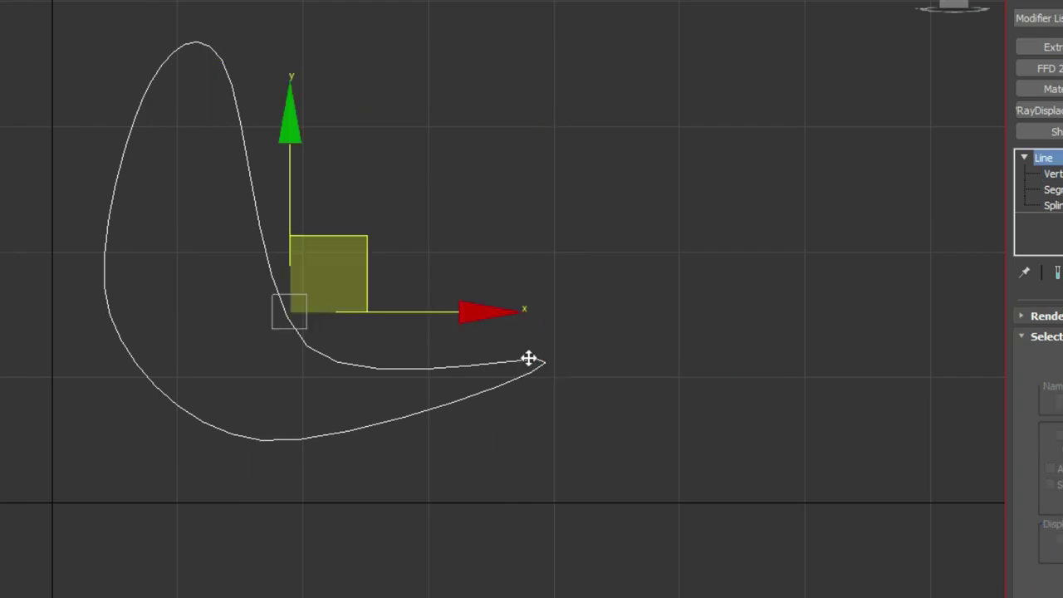
middle_click_drag(528, 358, 452, 407, "alt")
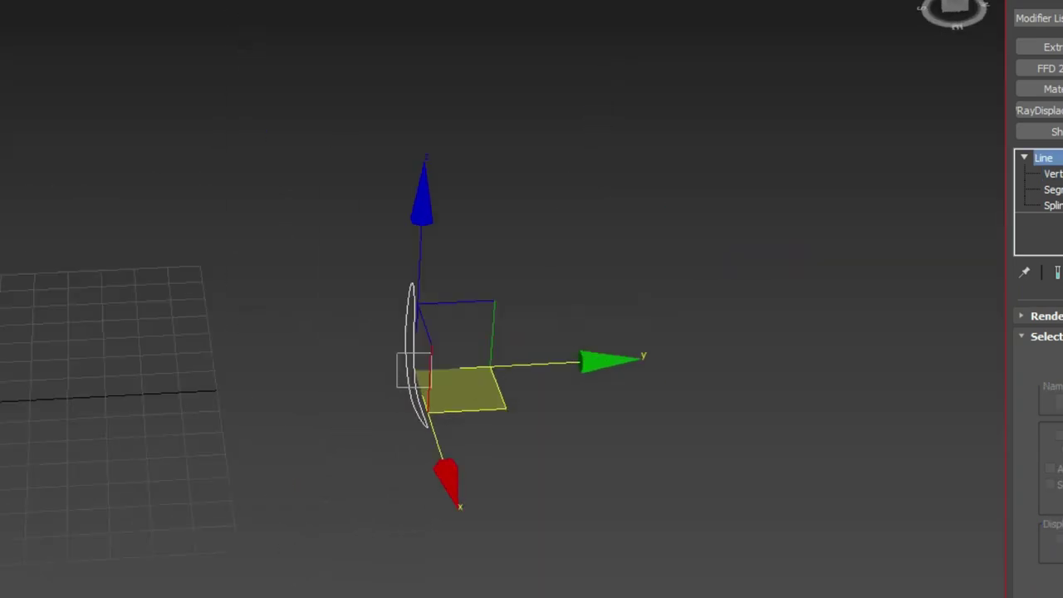
Apply an Extrude modifier with Amount 1.0 to Line001.
middle_click_drag(163, 458, 133, 465, "alt")
mouse_move(391, 411)
left_mouse_down()
mouse_move(83, 440)
mouse_move(344, 420)
mouse_move(218, 434)
mouse_move(35, 432)
left_mouse_up()
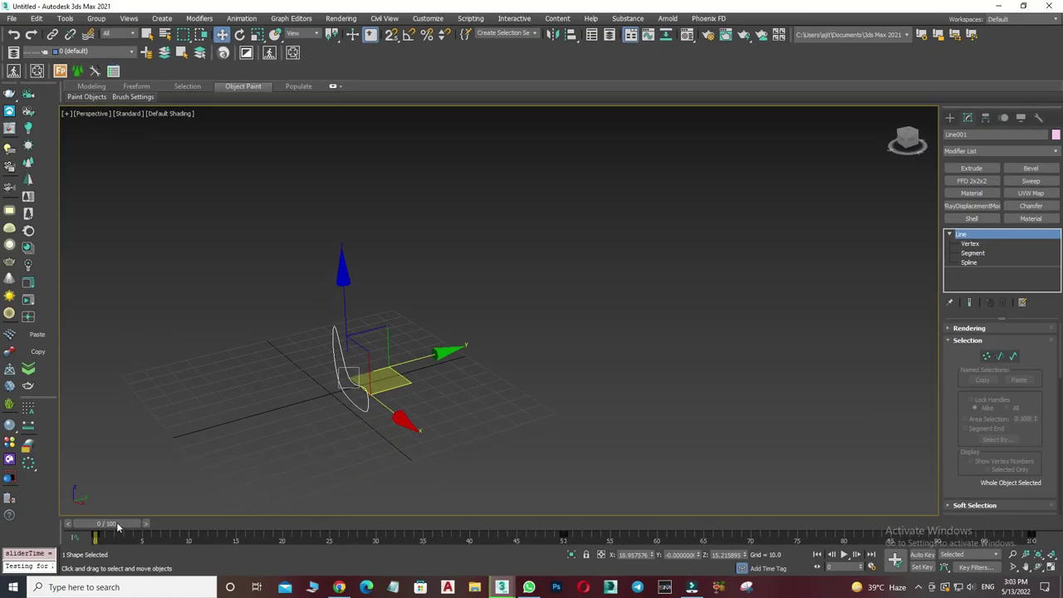
left_click_drag(114, 524, 95, 527)
left_click(971, 168)
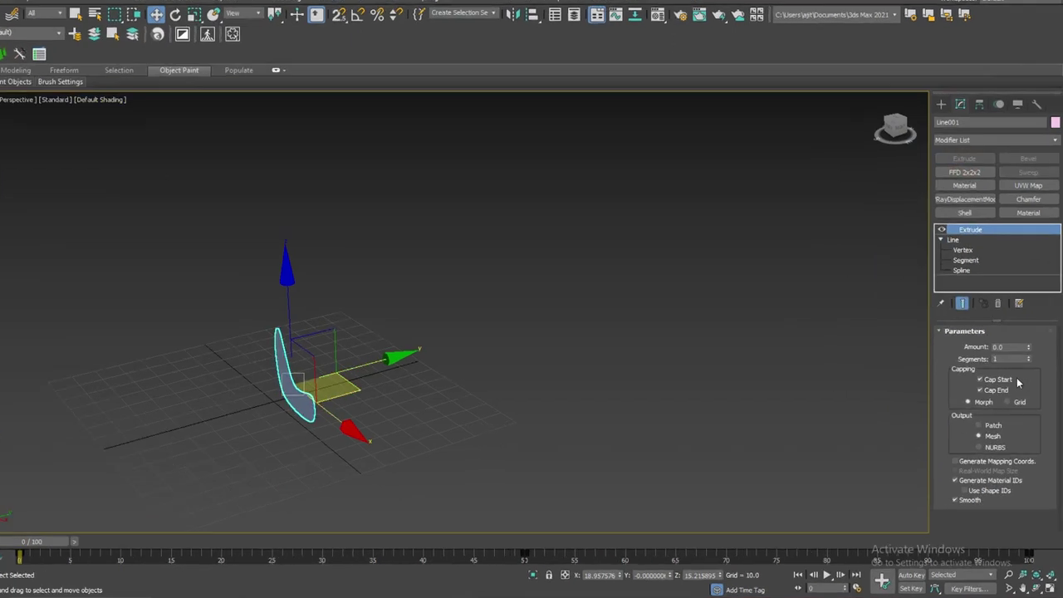
type("1")
key("Return")
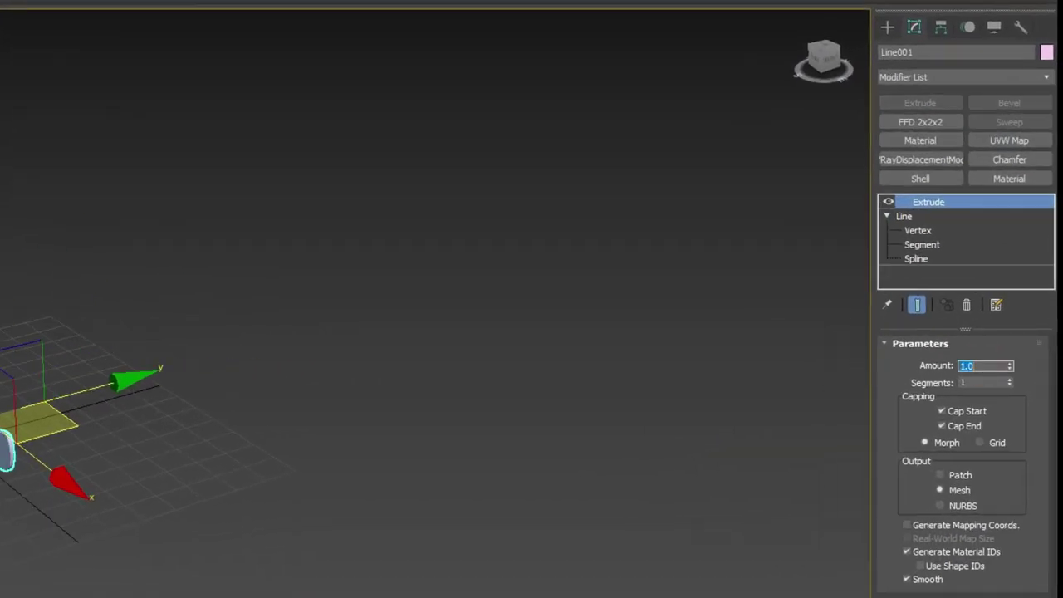
mouse_move(92, 471)
middle_mouse_down("alt")
mouse_move(88, 446)
mouse_move(177, 496)
mouse_move(327, 486)
mouse_move(185, 491)
middle_mouse_up("alt")
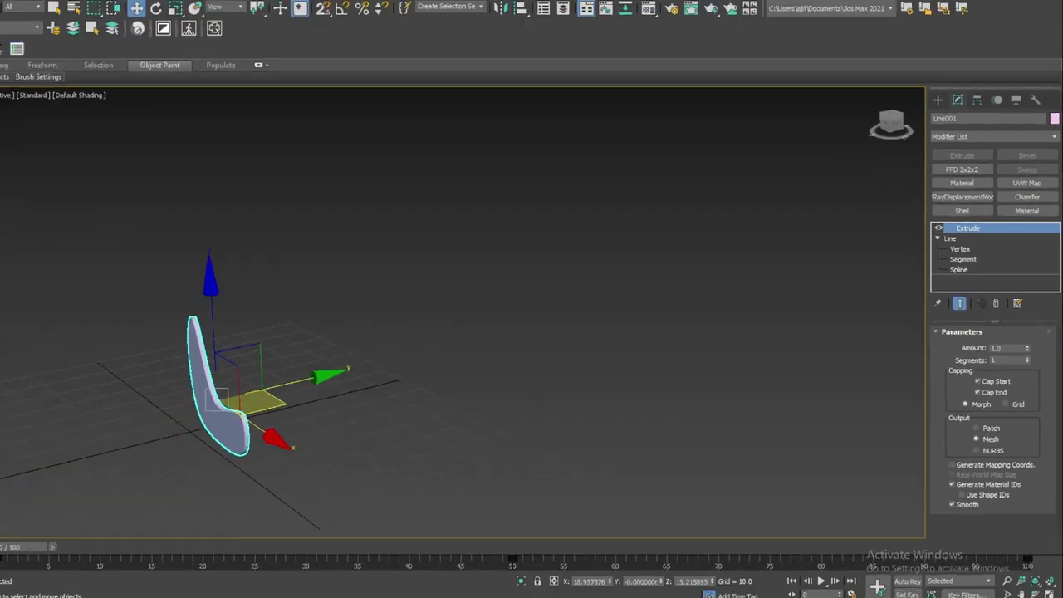
left_click(66, 16)
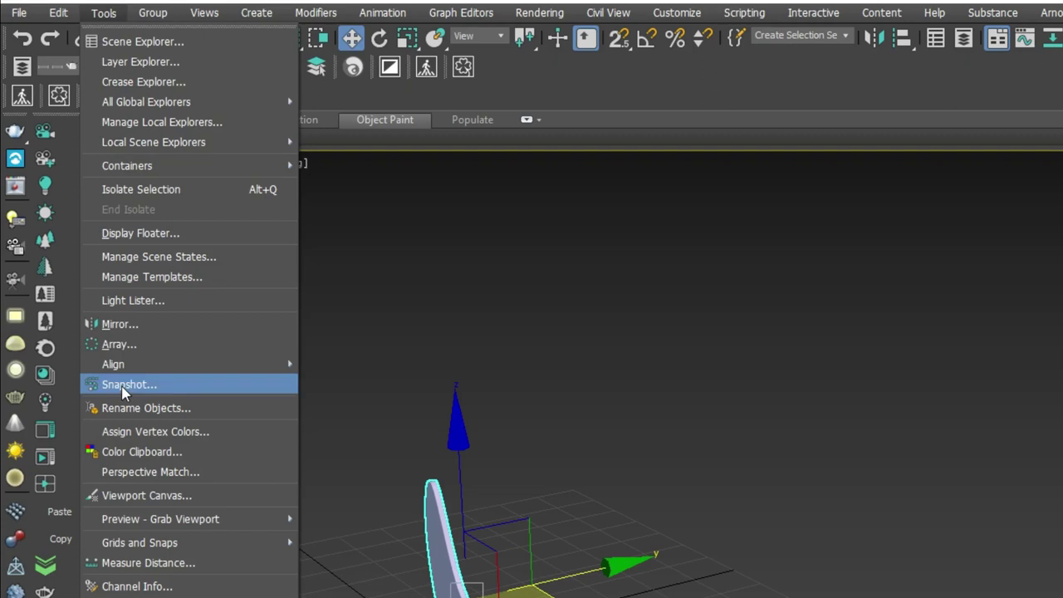
Snapshot the slice across the frame range as 50 Mesh copies.
left_click(124, 384)
left_click_drag(814, 332, 518, 248)
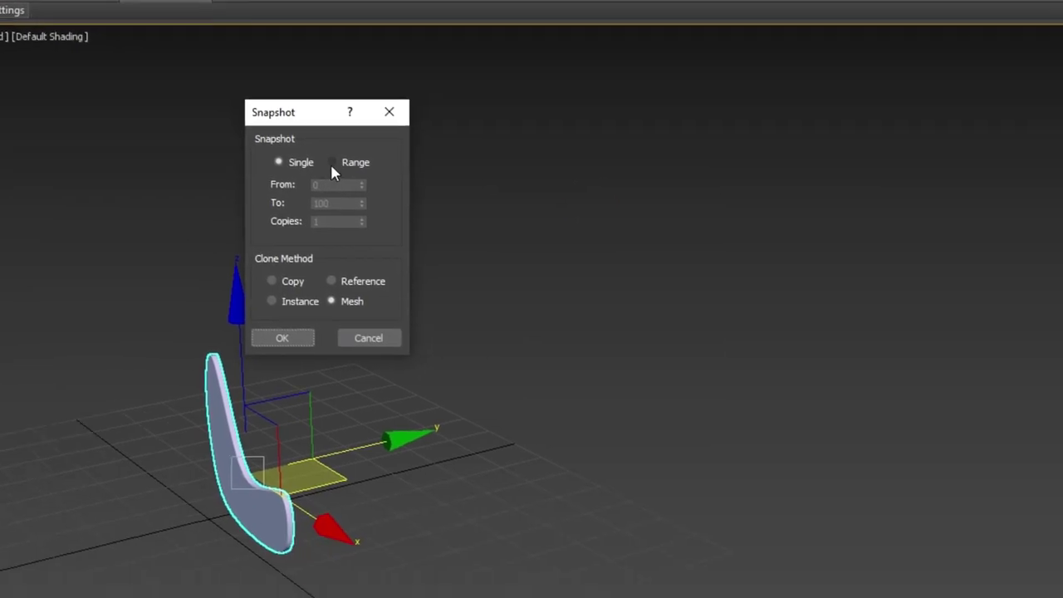
left_click(549, 287)
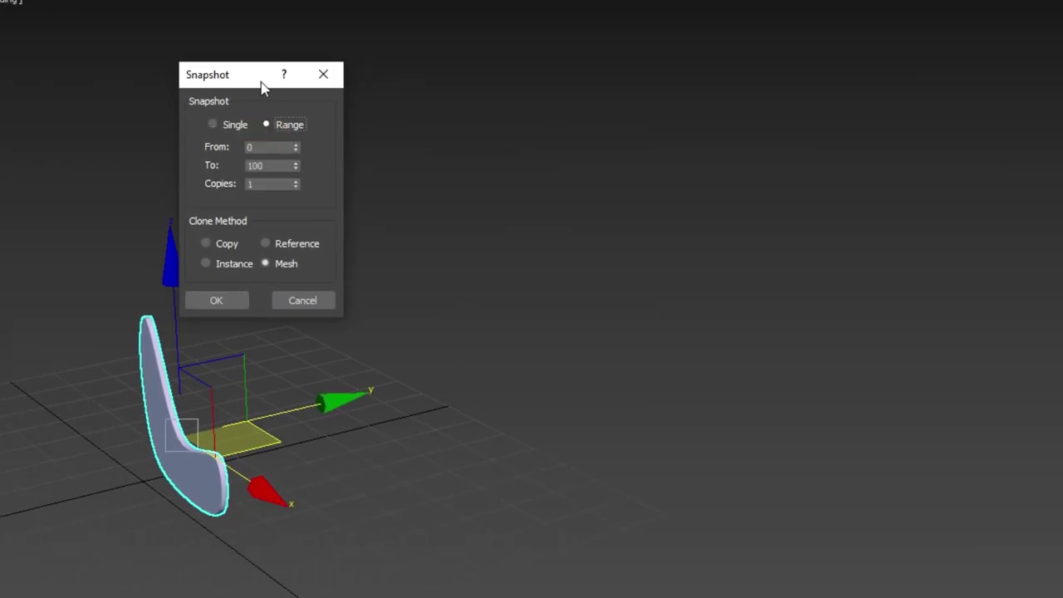
left_click_drag(237, 73, 160, 0)
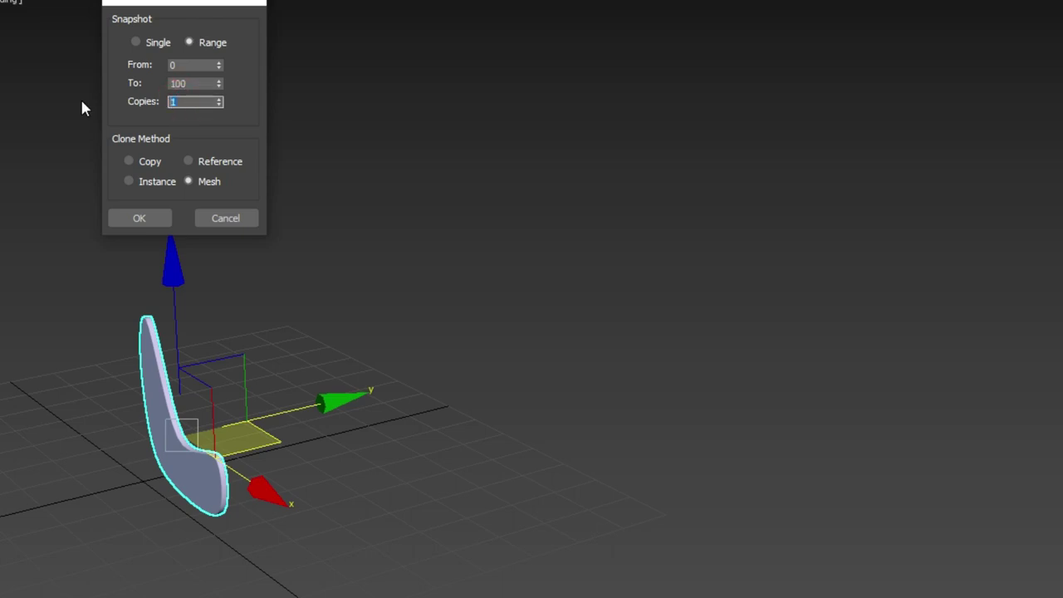
type("50")
left_click(142, 218)
Orbit and zoom around the 50-slat bench to inspect it from several angles.
left_click(1001, 213)
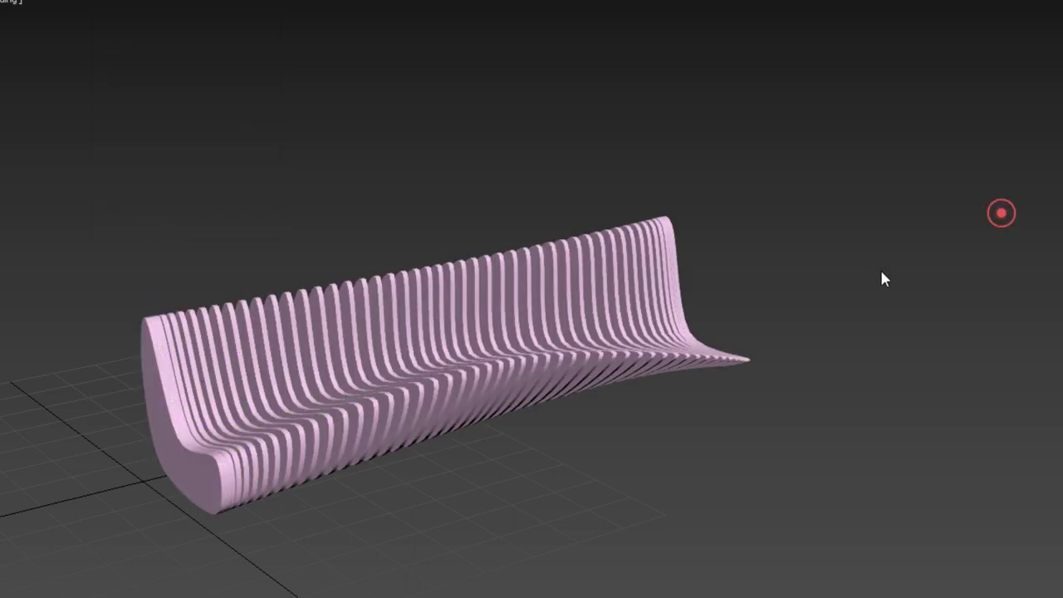
mouse_move(783, 499)
middle_mouse_down("alt")
mouse_move(742, 441)
mouse_move(642, 442)
middle_mouse_up("alt")
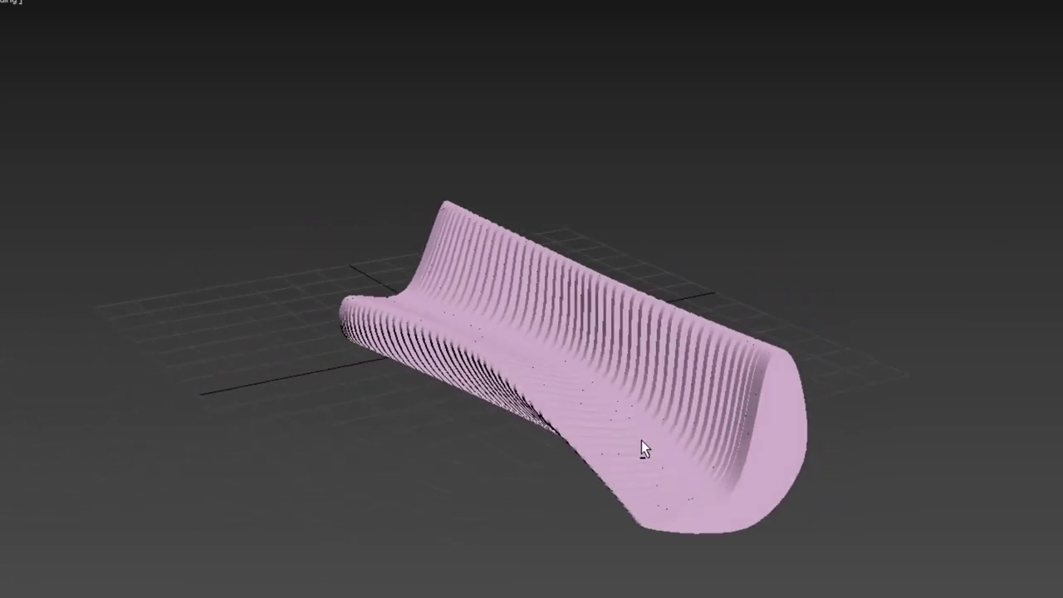
scroll(635, 436, "up", 2)
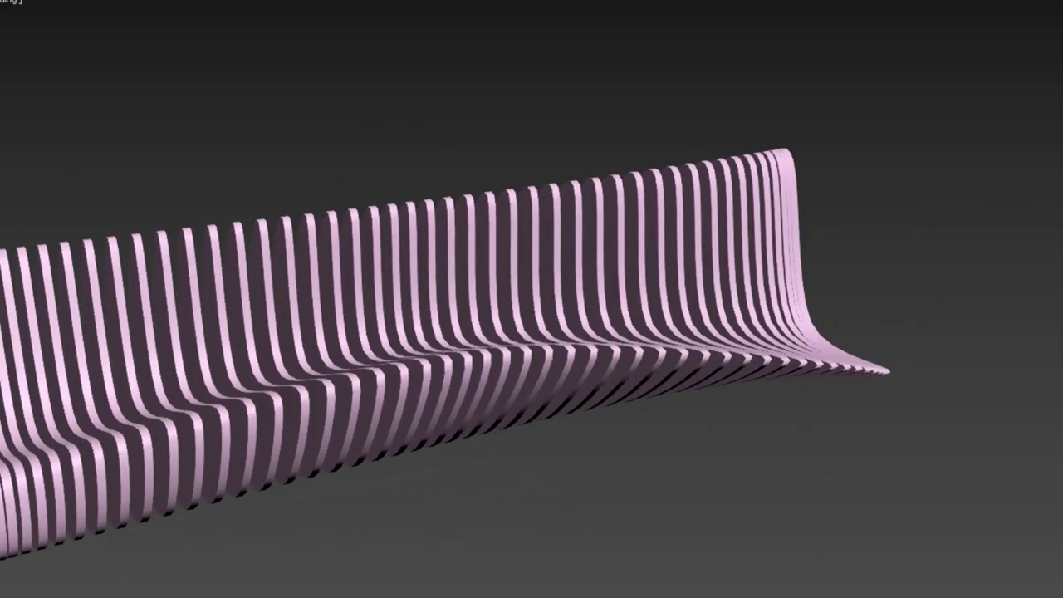
middle_click_drag(324, 475, 333, 332, "alt")
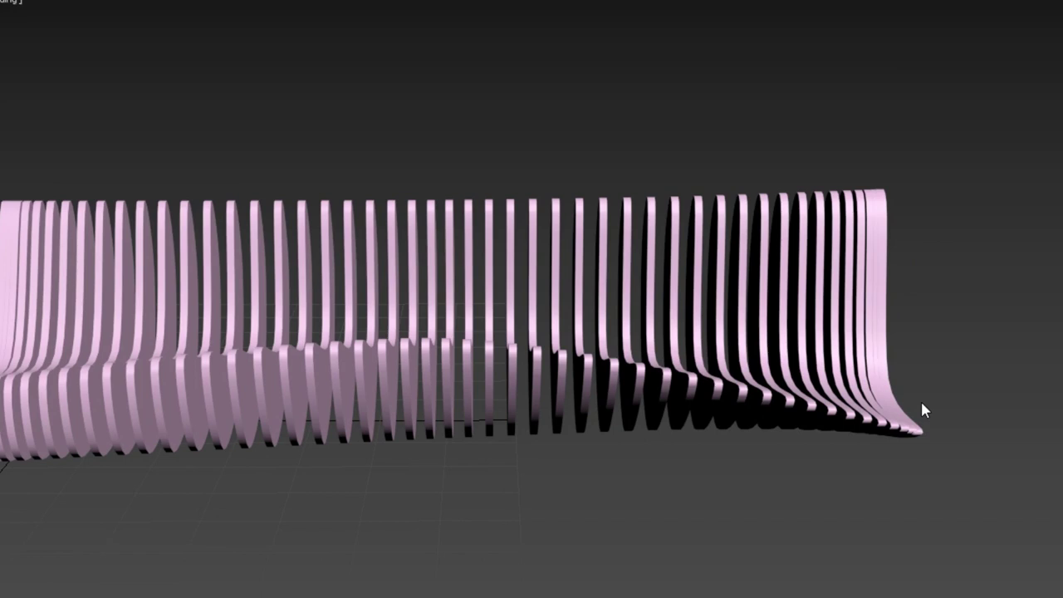
mouse_move(921, 399)
middle_mouse_down("alt")
mouse_move(598, 445)
mouse_move(511, 436)
mouse_move(720, 429)
mouse_move(773, 453)
mouse_move(682, 443)
middle_mouse_up("alt")
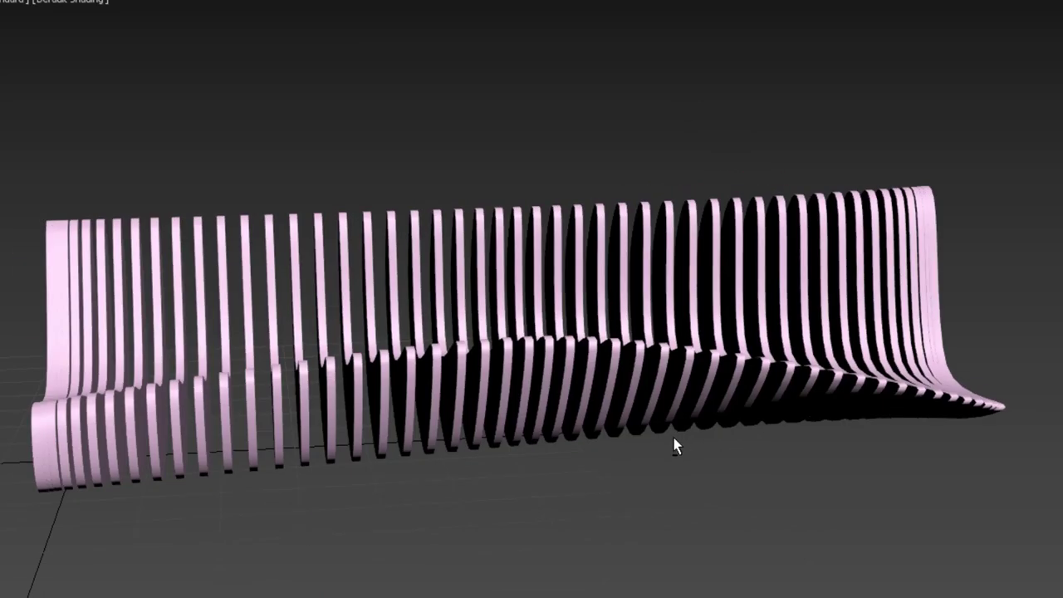
Reframe the view and select the original curved slice.
left_click(913, 278)
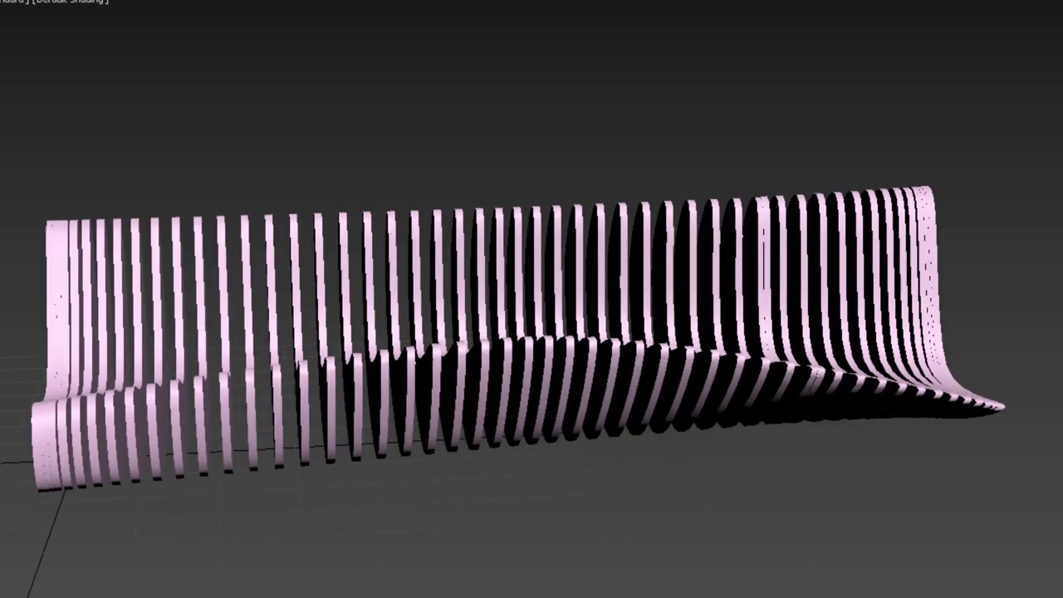
mouse_move(440, 468)
middle_mouse_down()
mouse_move(438, 499)
mouse_move(458, 513)
middle_mouse_up()
scroll(458, 512, "down", 3)
mouse_move(684, 565)
middle_mouse_down("alt")
mouse_move(654, 558)
mouse_move(703, 553)
mouse_move(373, 403)
middle_mouse_up("alt")
scroll(490, 412, "up", 5)
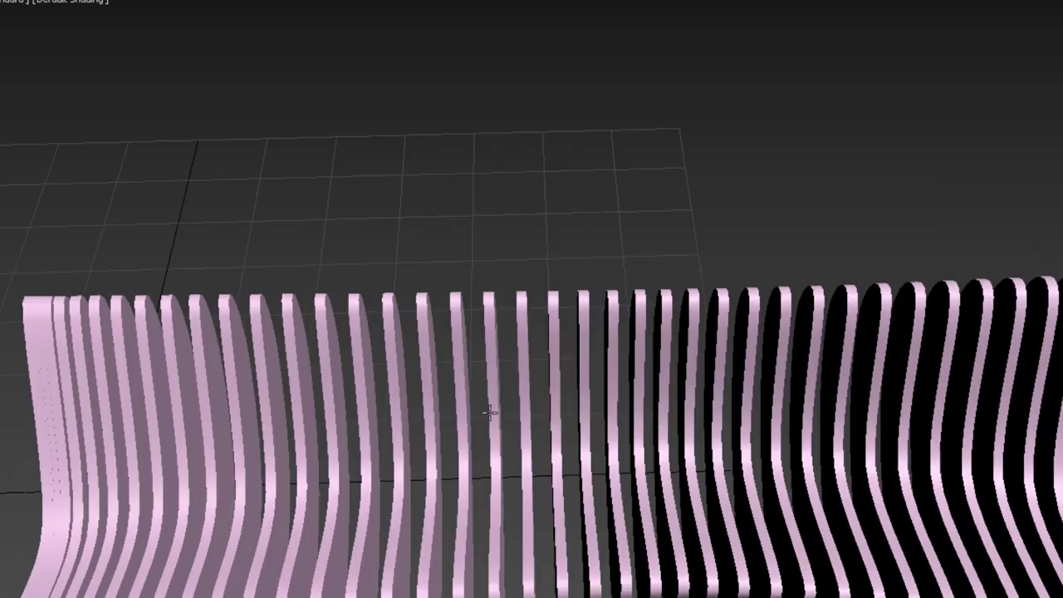
scroll(490, 412, "down", 3)
middle_click_drag(490, 412, 483, 327, "alt")
left_click(483, 327)
Isolate the original slice and rerun Snapshot with Copies raised from 50 to 70.
key("alt+q")
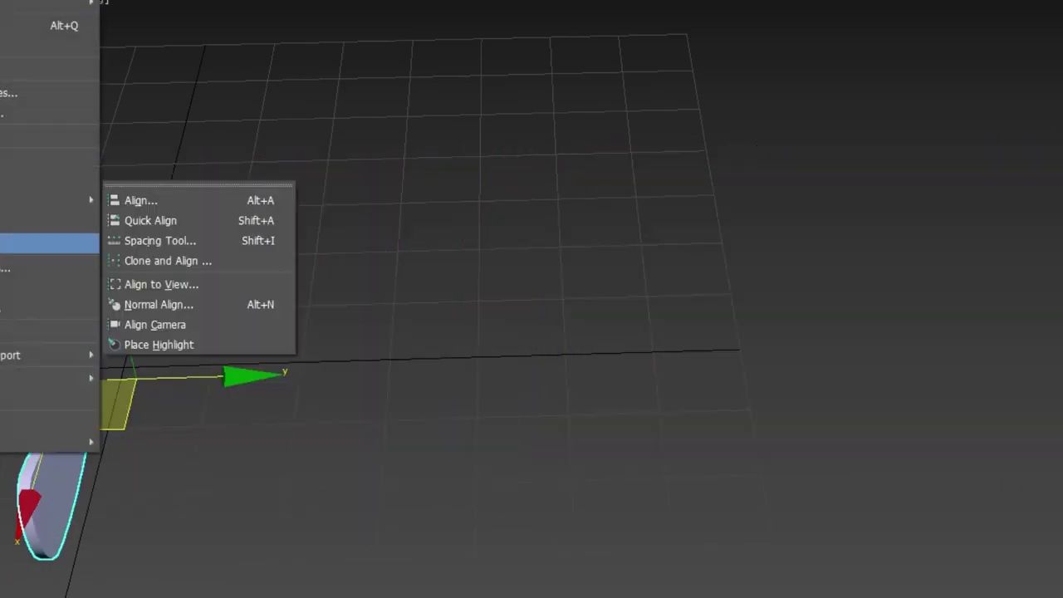
left_click(66, 220)
double_click(652, 266)
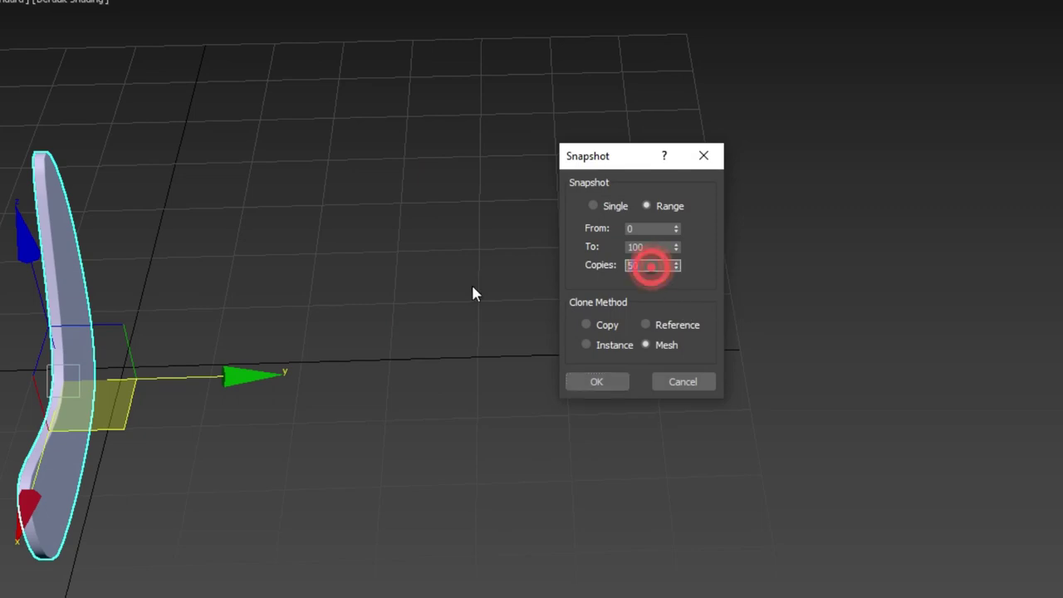
type("7")
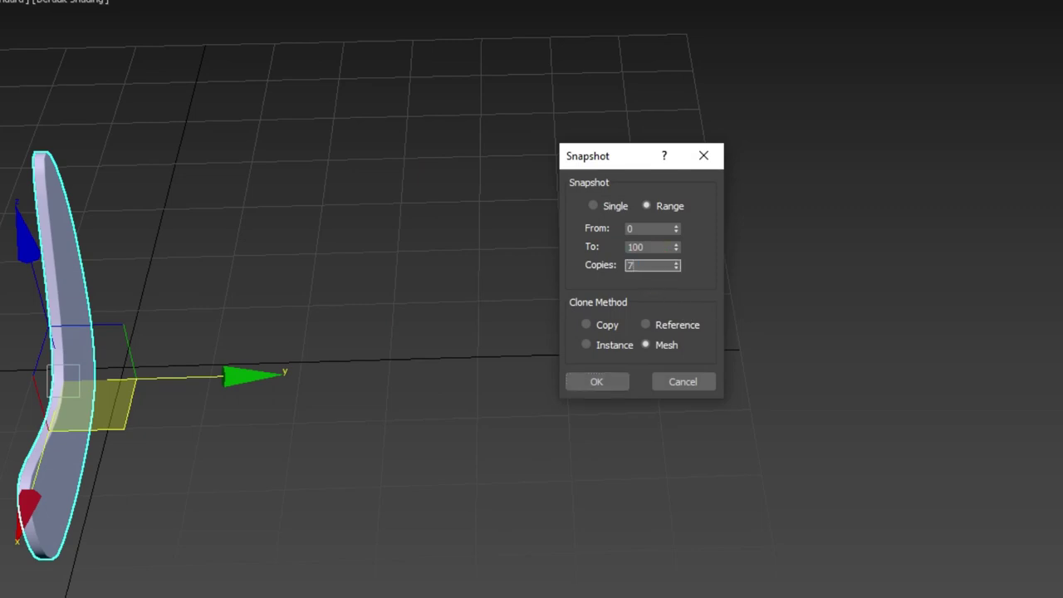
type("0")
left_click(596, 382)
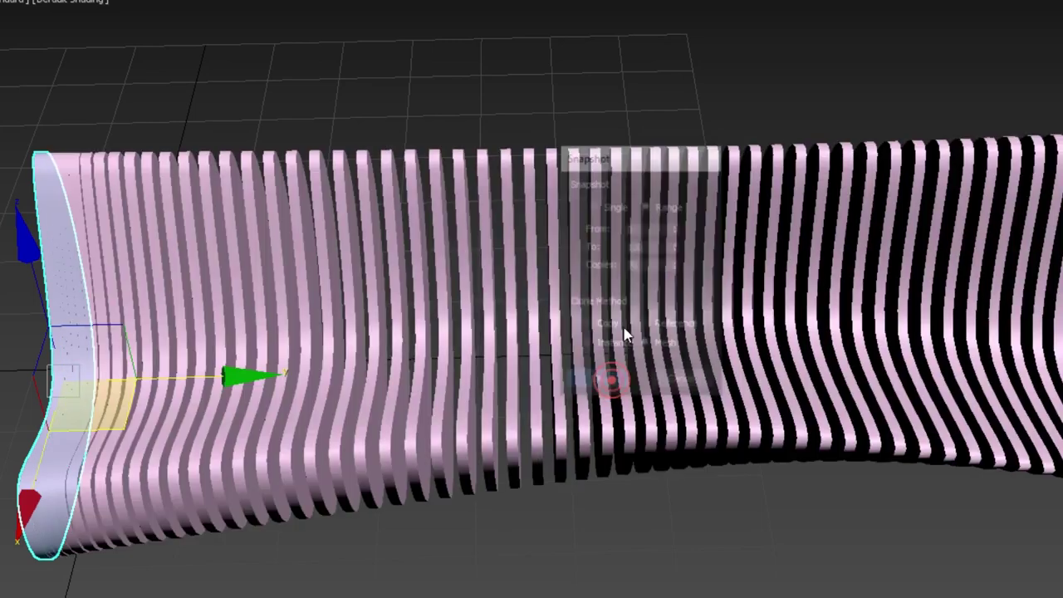
Inspect the denser bench's end slats, selecting the outermost slat to check it.
mouse_move(587, 418)
middle_mouse_down()
mouse_move(802, 426)
mouse_move(639, 432)
middle_mouse_up()
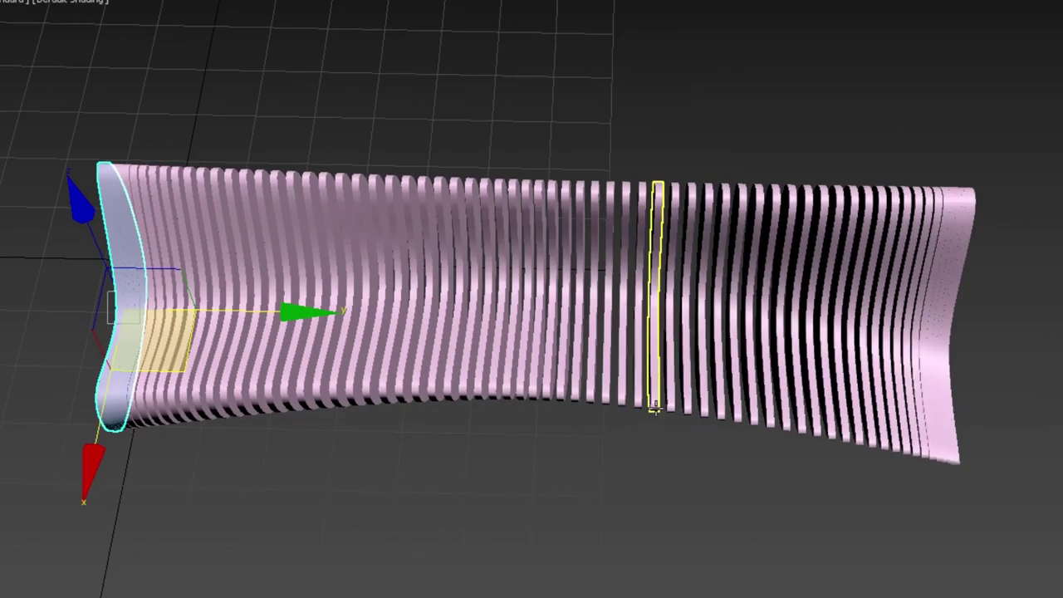
middle_click_drag(261, 458, 442, 408)
scroll(510, 388, "up", 3)
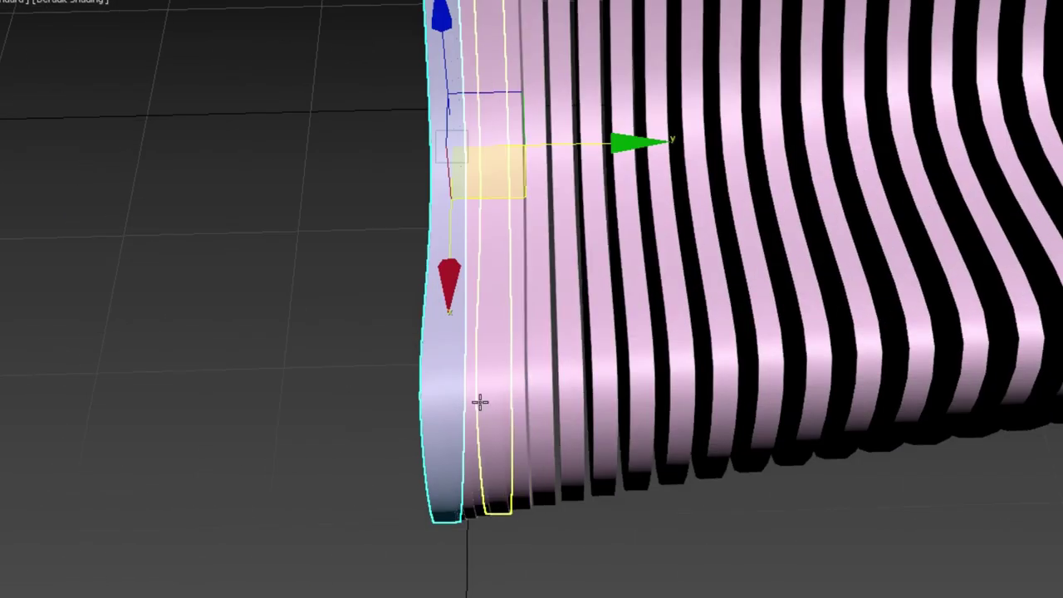
left_click(480, 403)
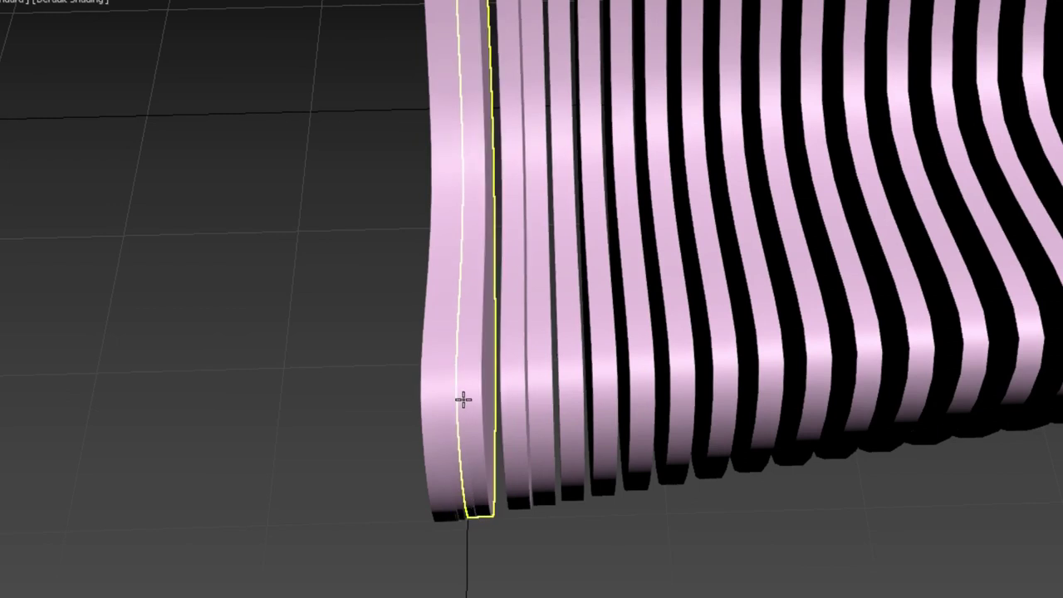
left_click(446, 413)
key("ctrl+d")
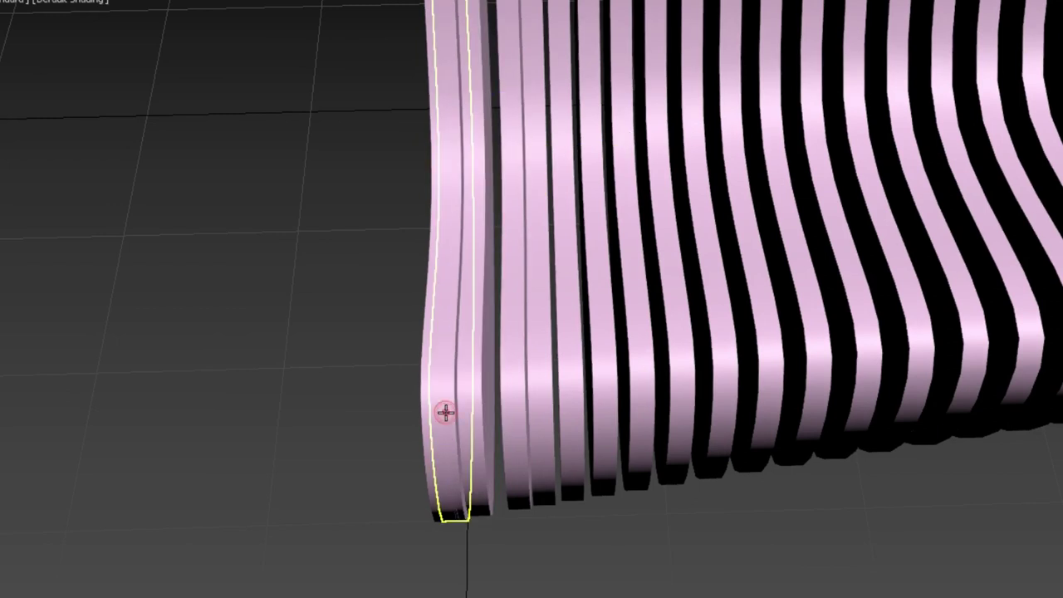
left_click(447, 412)
scroll(973, 440, "down", 5)
scroll(700, 456, "up", 3)
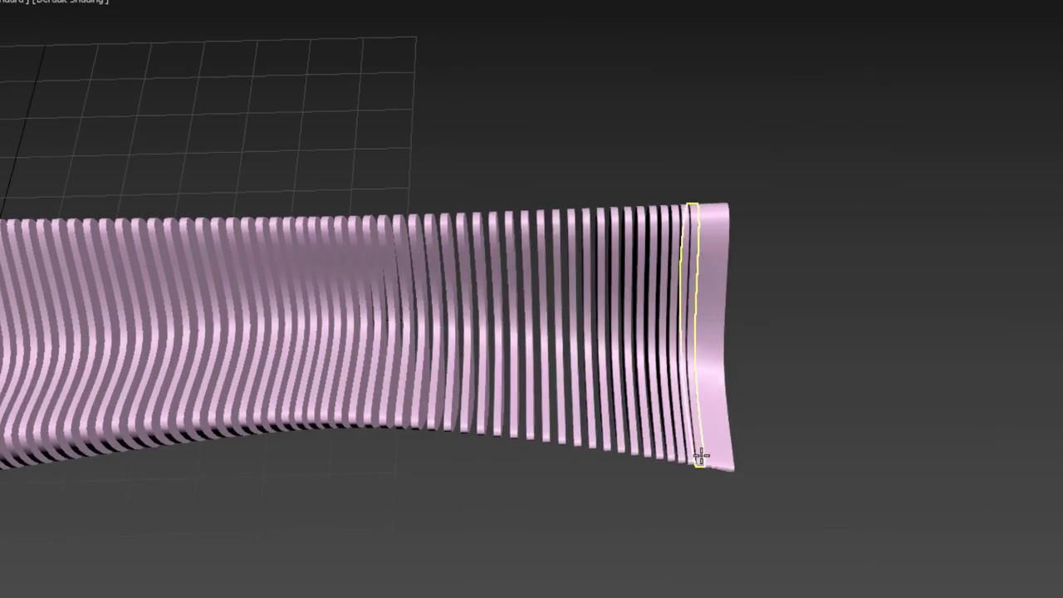
scroll(700, 456, "up", 3)
left_click(735, 475)
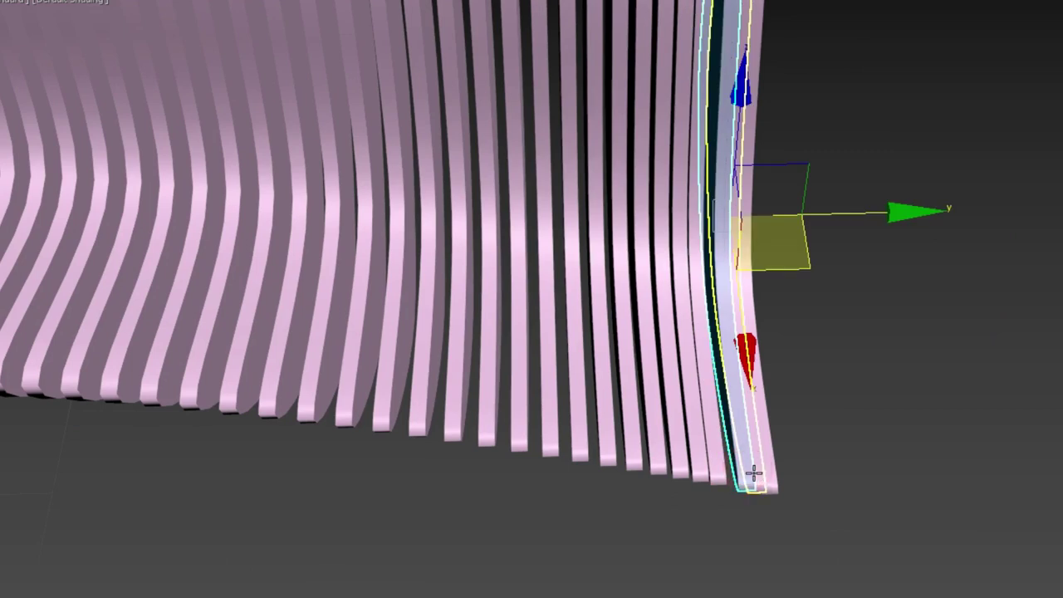
key("ctrl+d")
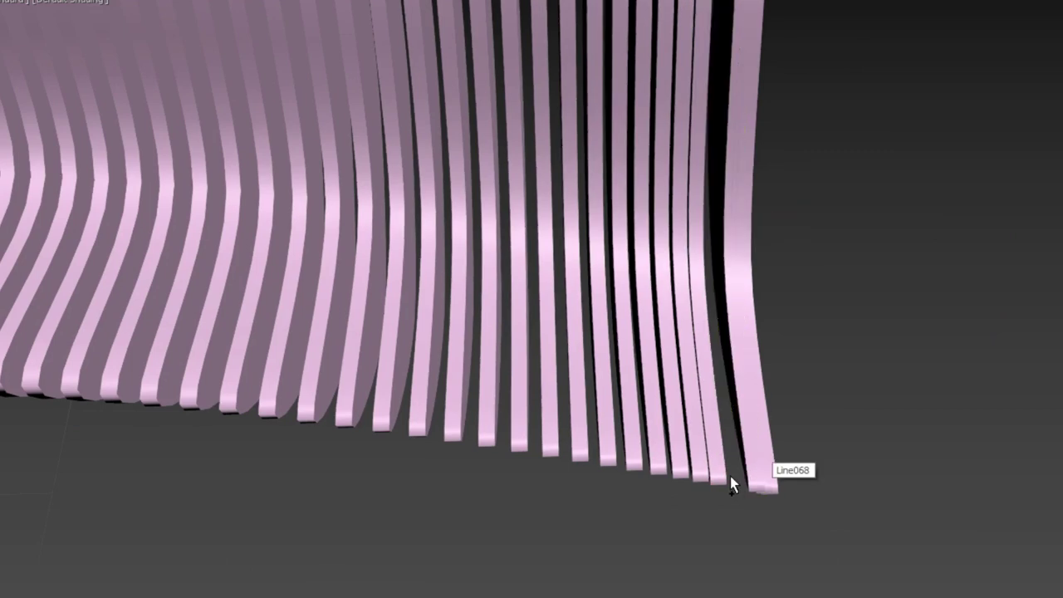
left_click(752, 475)
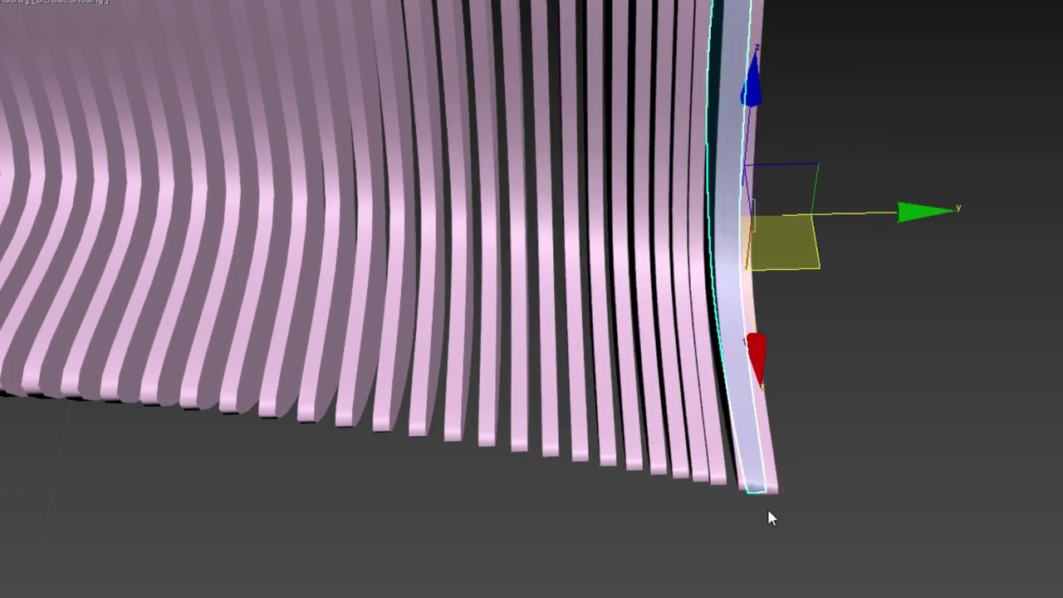
left_click(766, 511)
scroll(767, 511, "down", 5)
mouse_move(401, 480)
middle_mouse_down()
mouse_move(545, 483)
mouse_move(551, 499)
mouse_move(576, 504)
mouse_move(482, 493)
middle_mouse_up()
middle_click_drag(592, 521, 467, 427, "alt")
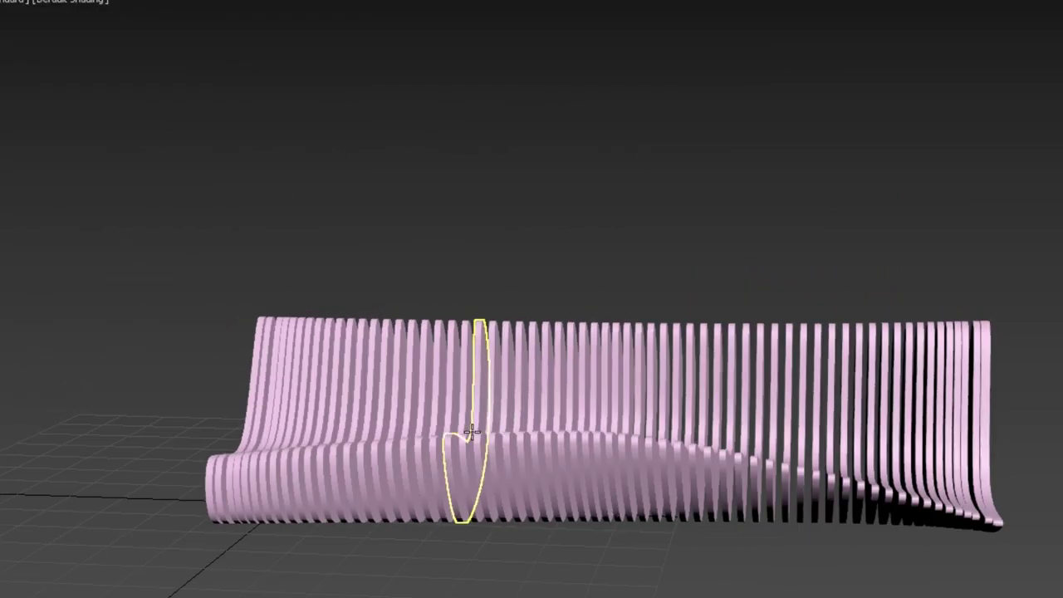
mouse_move(873, 472)
middle_mouse_down("alt")
mouse_move(759, 527)
mouse_move(905, 541)
mouse_move(760, 532)
mouse_move(681, 512)
middle_mouse_up("alt")
Convert the slatted bench to an Editable Poly and reselect it.
left_click(801, 338)
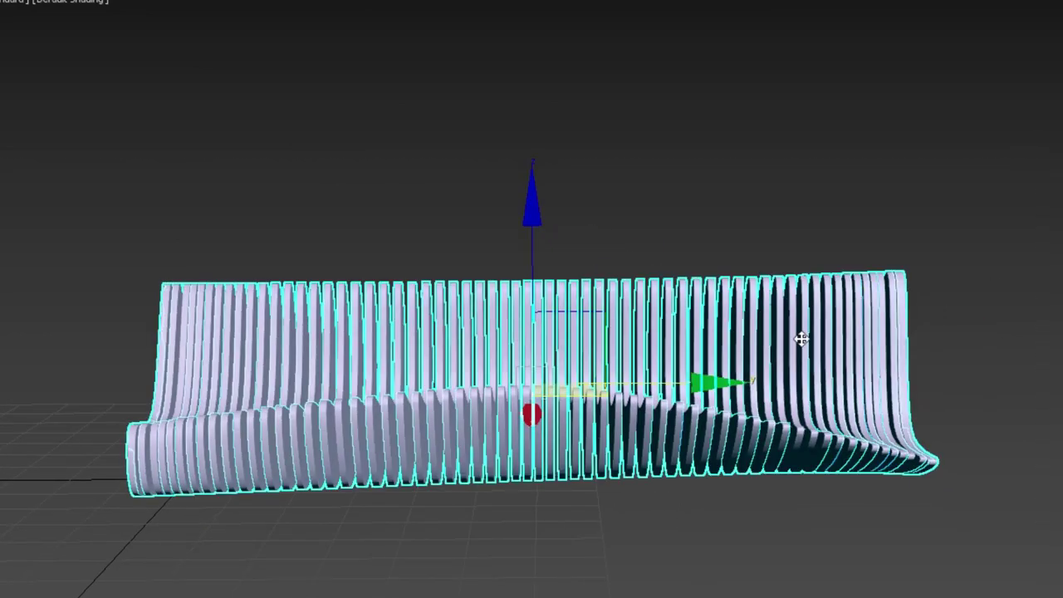
right_click(770, 265)
mouse_move(803, 445)
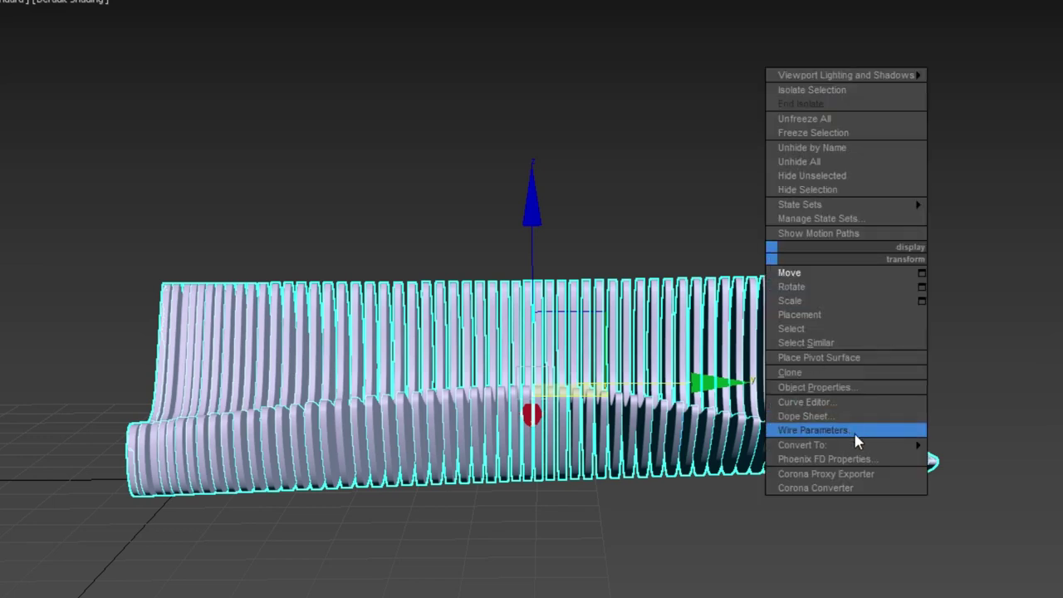
left_click(988, 459)
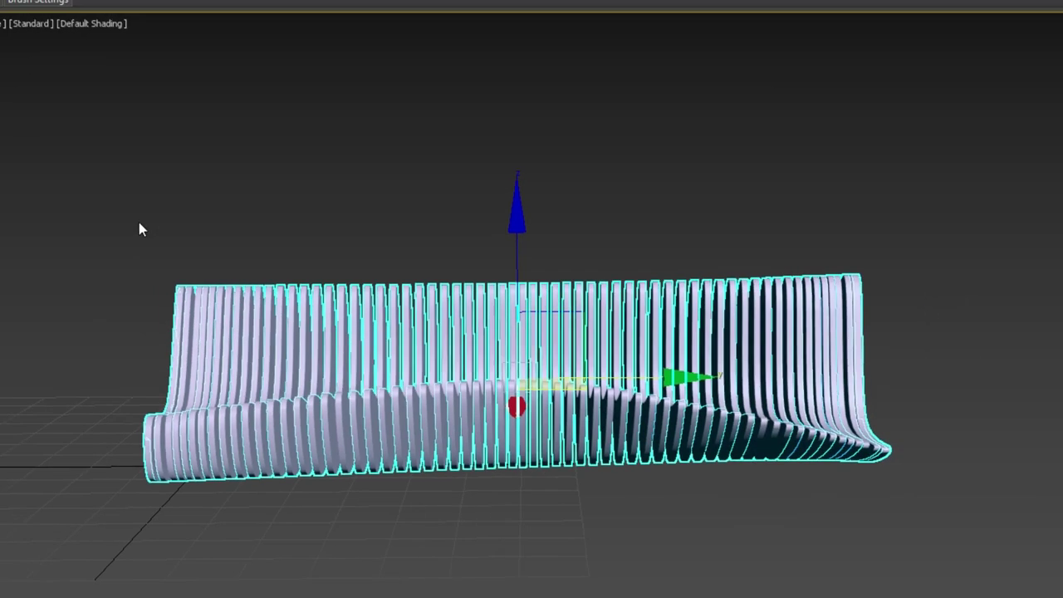
left_click(202, 247)
left_click(232, 306)
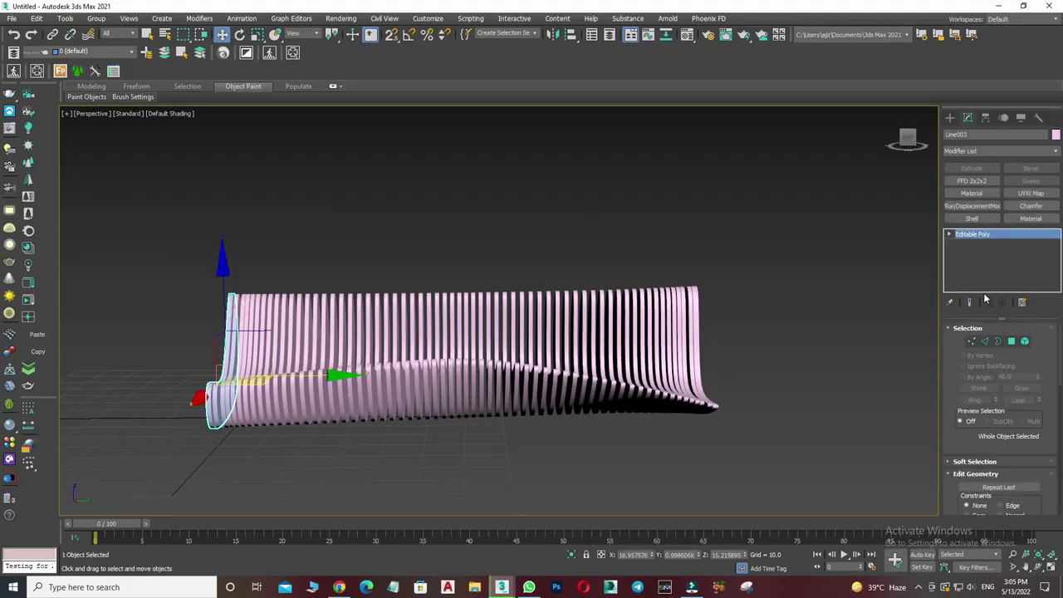
Enter Vertex sub-object level and bring the Edit Geometry rollout into view.
left_click(971, 345)
scroll(1035, 459, "down", 1)
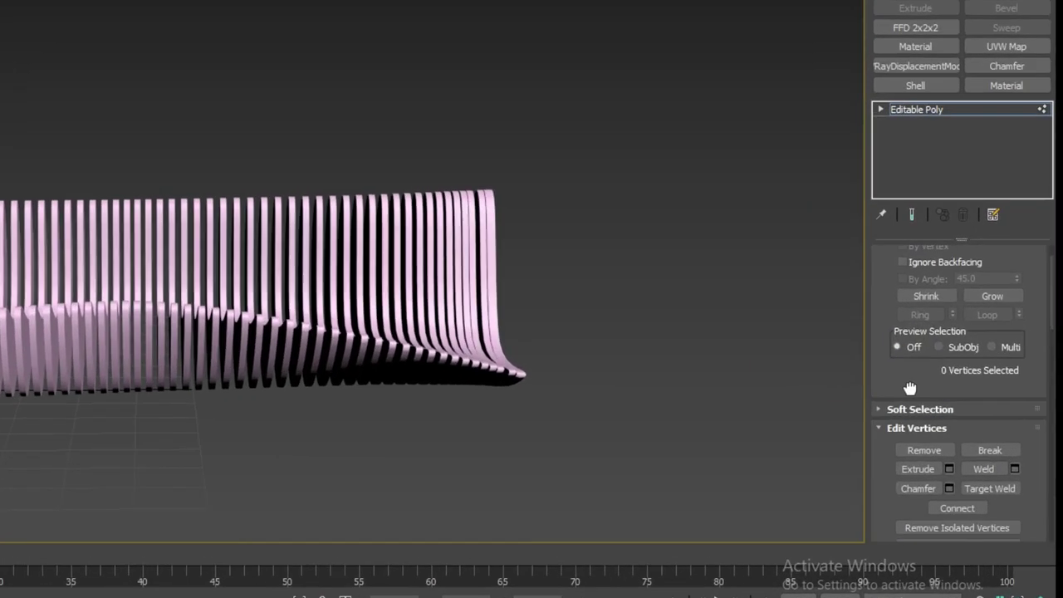
left_click(971, 456)
scroll(1003, 442, "down", 3)
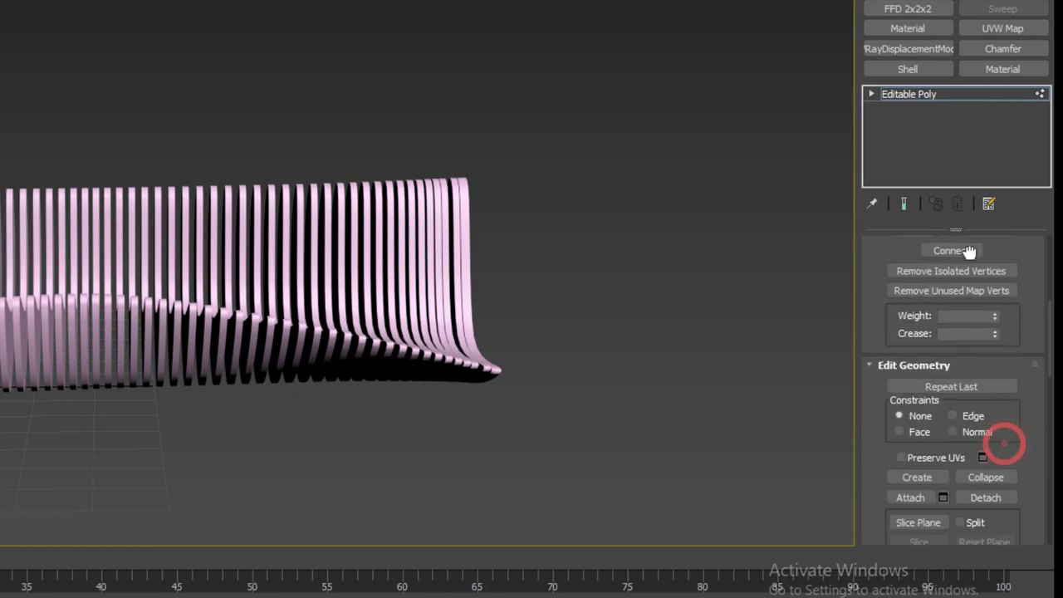
scroll(956, 407, "up", 4)
left_click(876, 95)
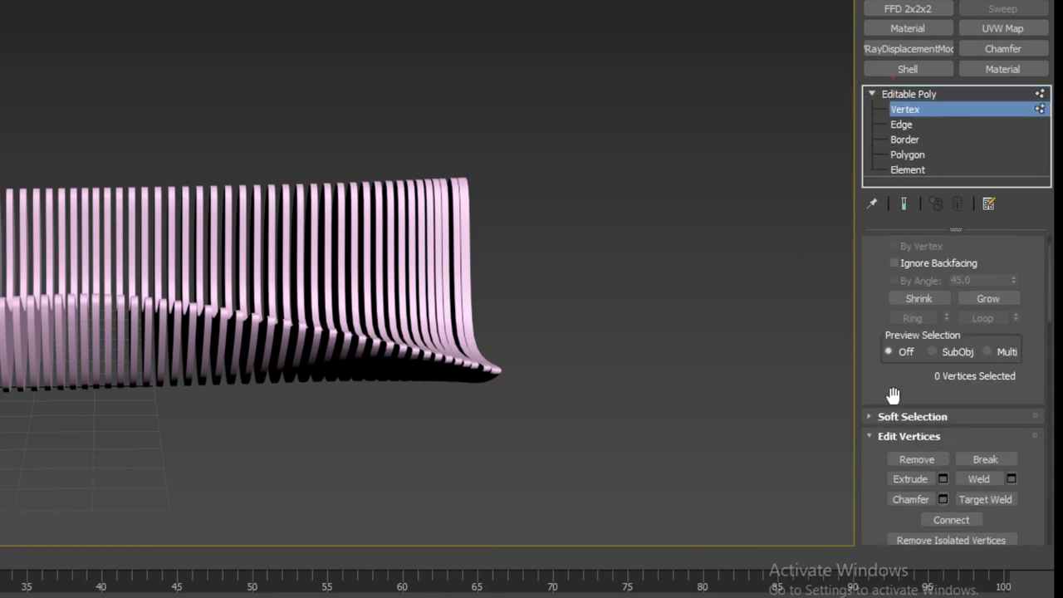
left_click_drag(891, 388, 869, 128)
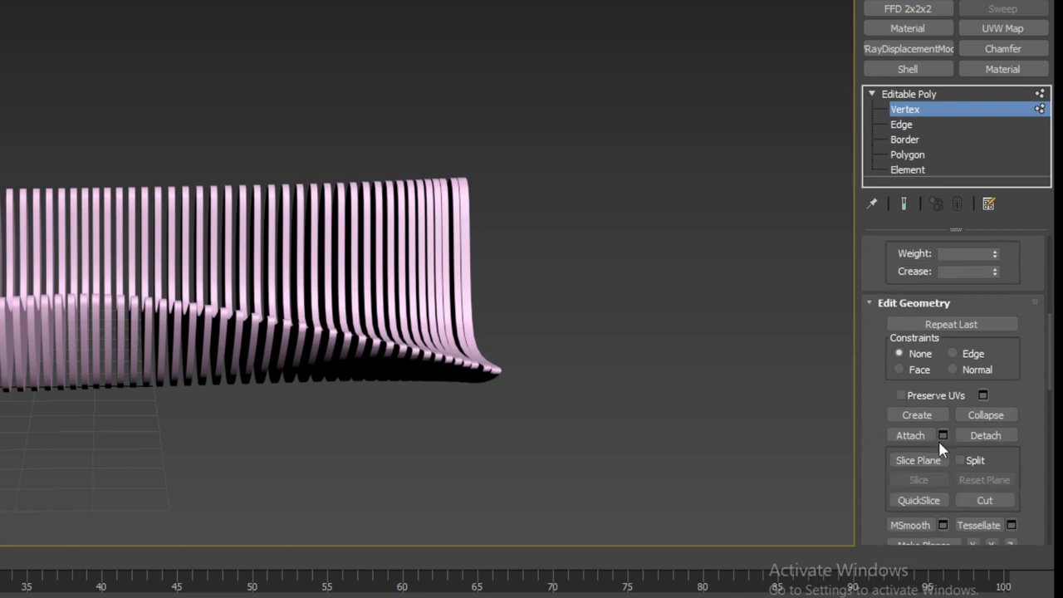
Attach every Line slat from the Attach List into the end slat's mesh.
left_click(943, 436)
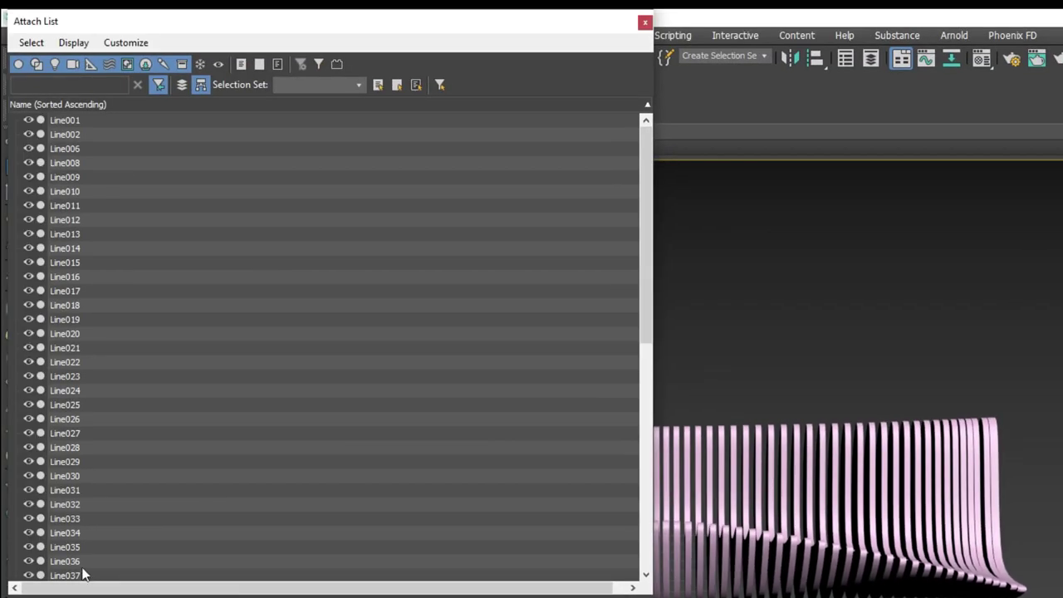
left_click(173, 191)
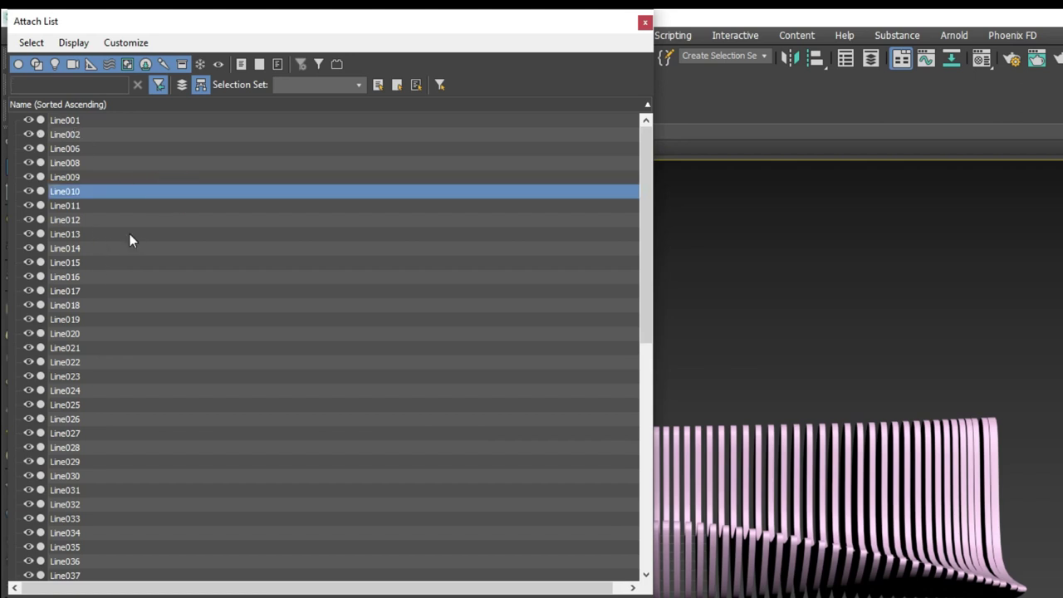
key("ctrl+a")
key("Return")
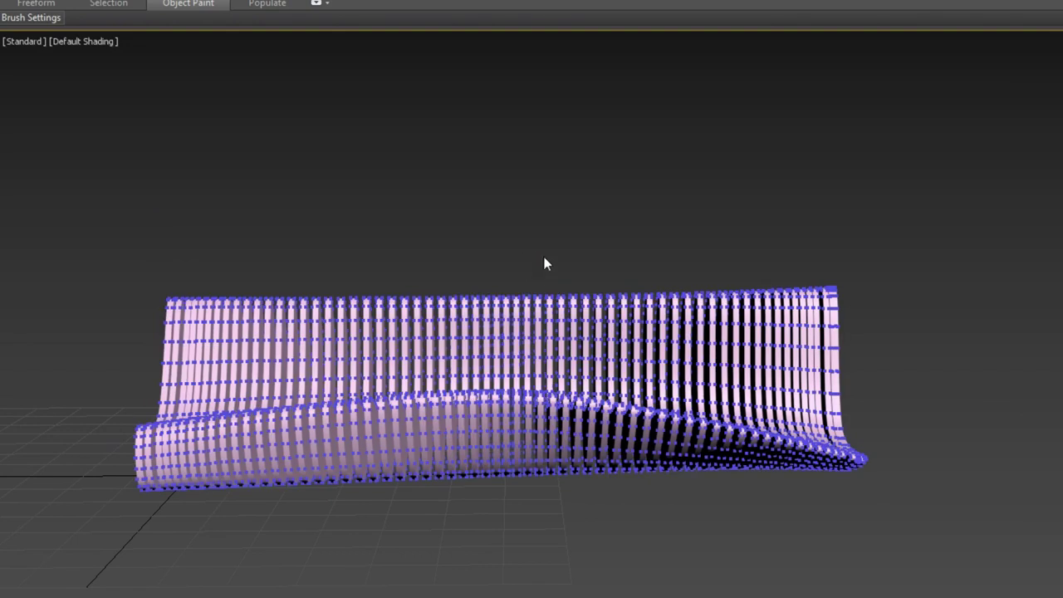
Soft-select backrest-top vertices with Falloff 11.2 and push them down into a dip.
left_click_drag(543, 260, 415, 343)
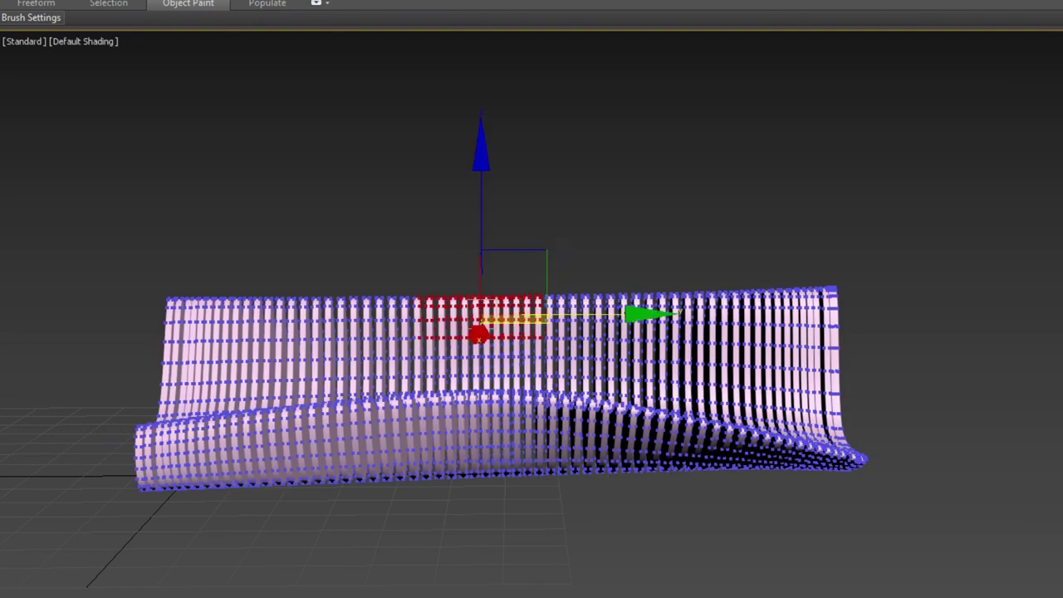
left_click(927, 384)
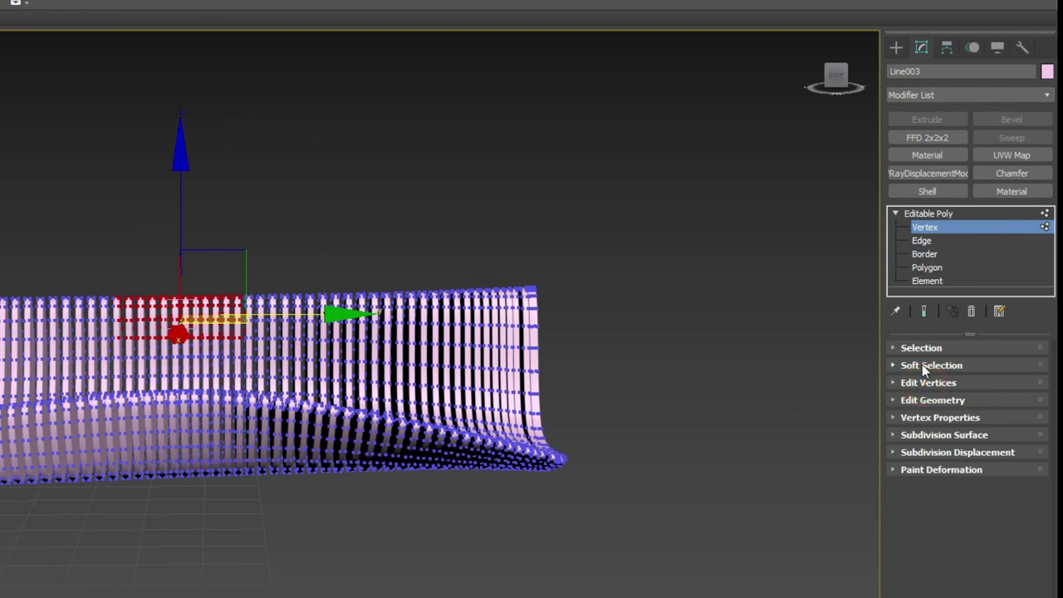
left_click(922, 365)
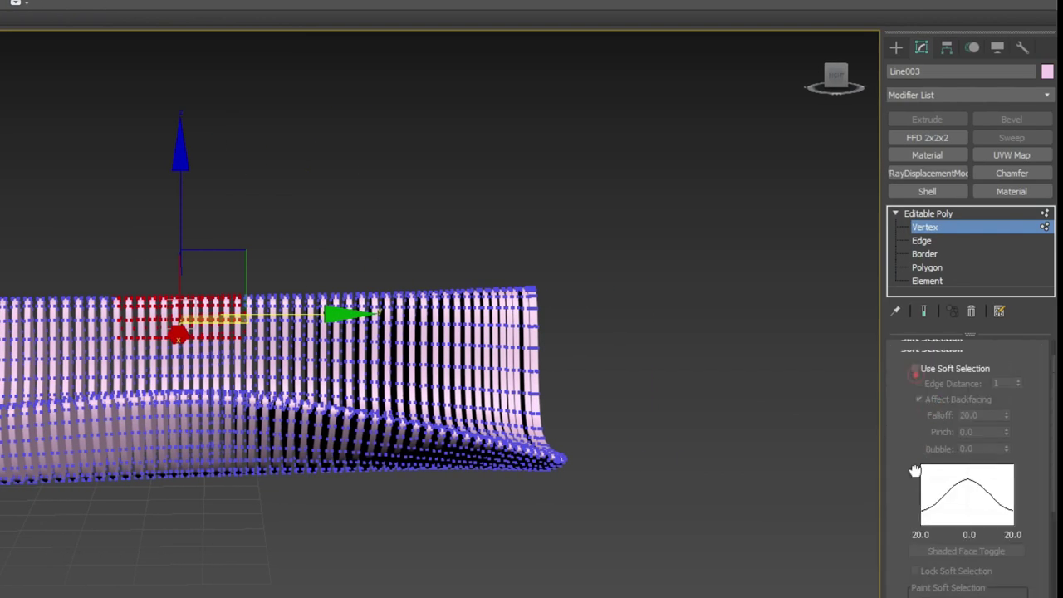
left_click(917, 385)
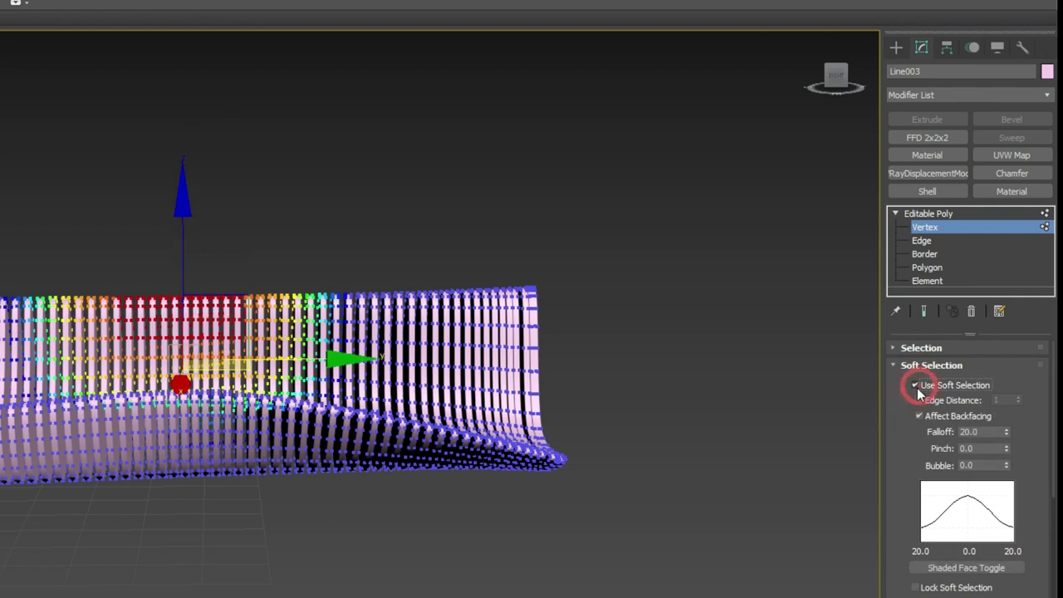
left_click_drag(1006, 432, 1003, 467)
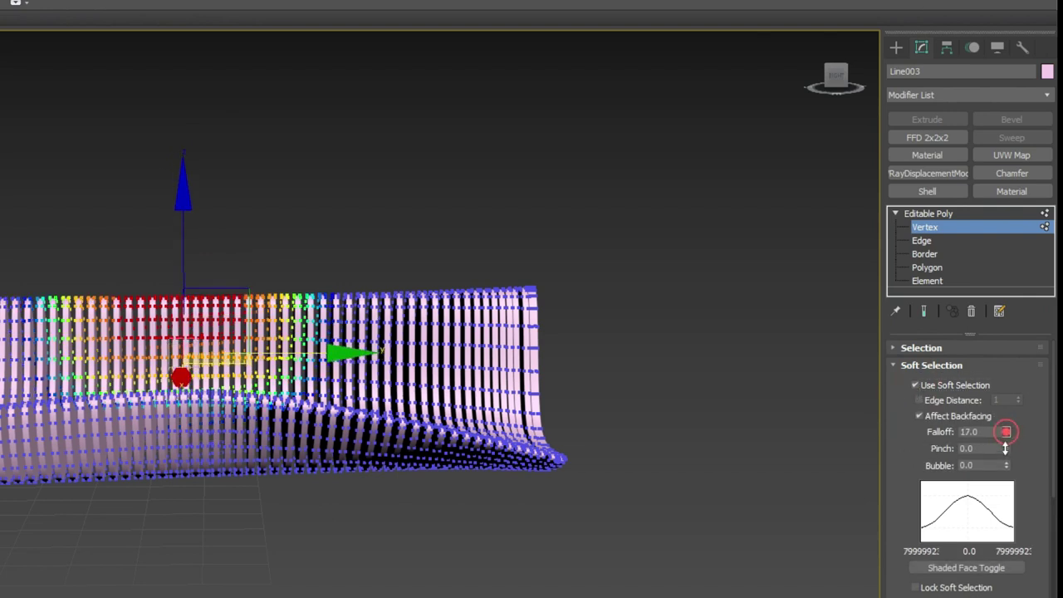
middle_click_drag(320, 413, 375, 407, "alt")
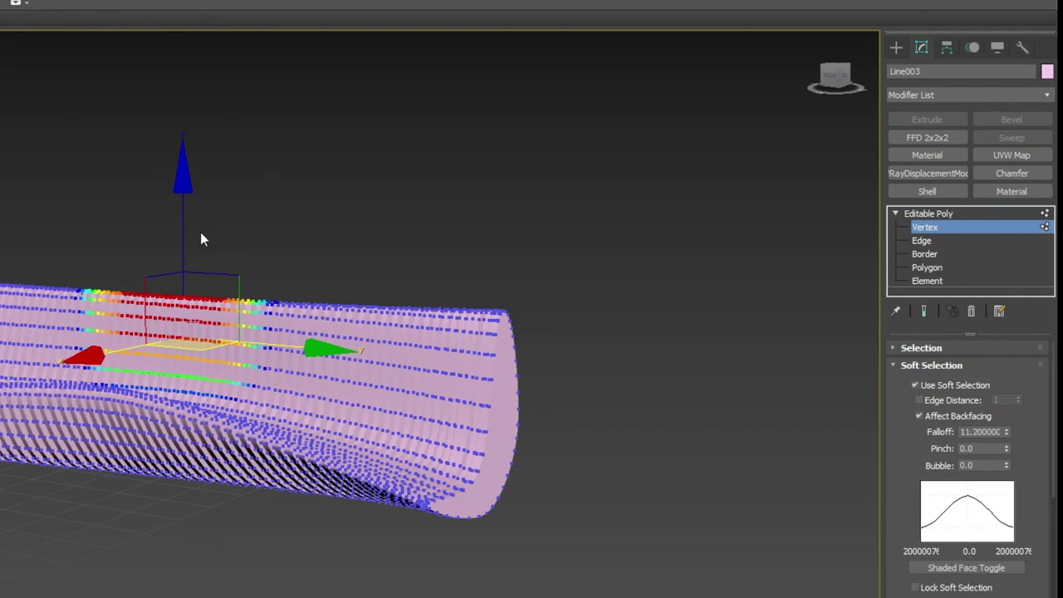
left_click_drag(182, 228, 181, 255)
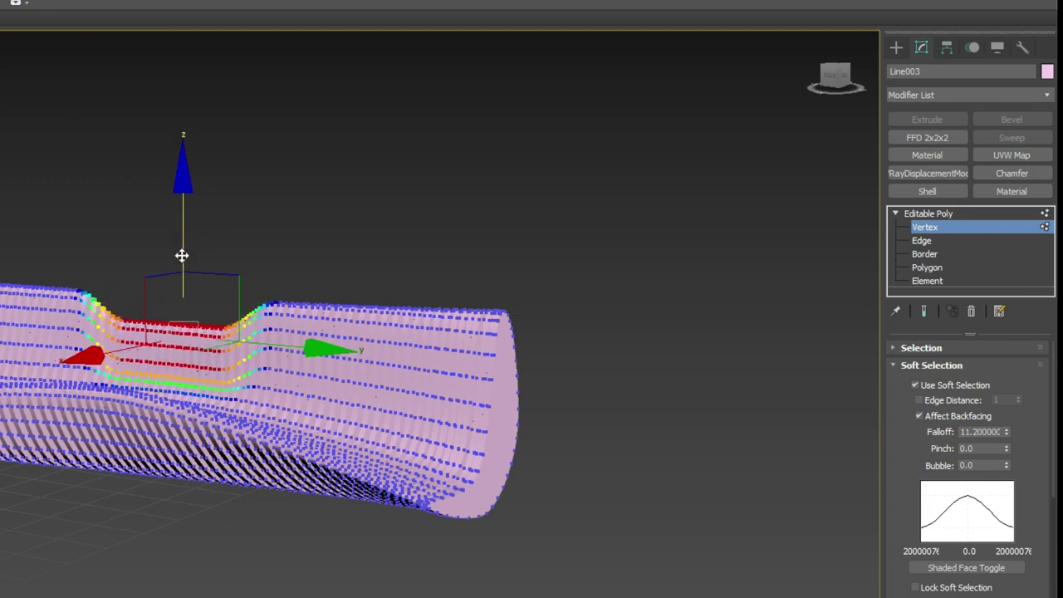
left_click(356, 246)
Select another backrest-top vertex patch and tune Falloff and Pinch to about -0.2.
middle_click_drag(356, 246, 177, 316, "alt")
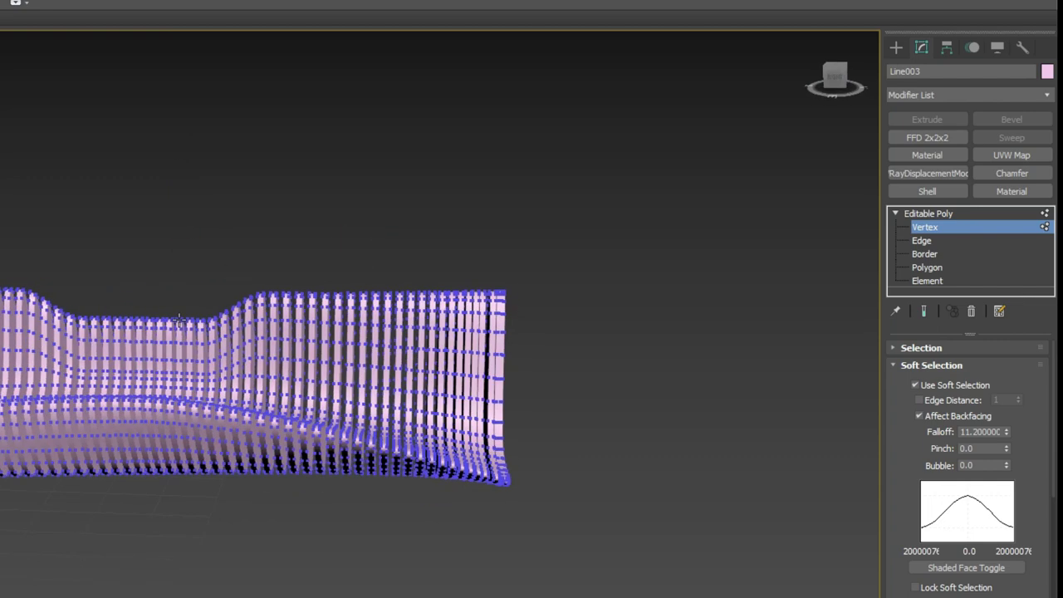
scroll(177, 316, "up", 5)
scroll(404, 400, "down", 4)
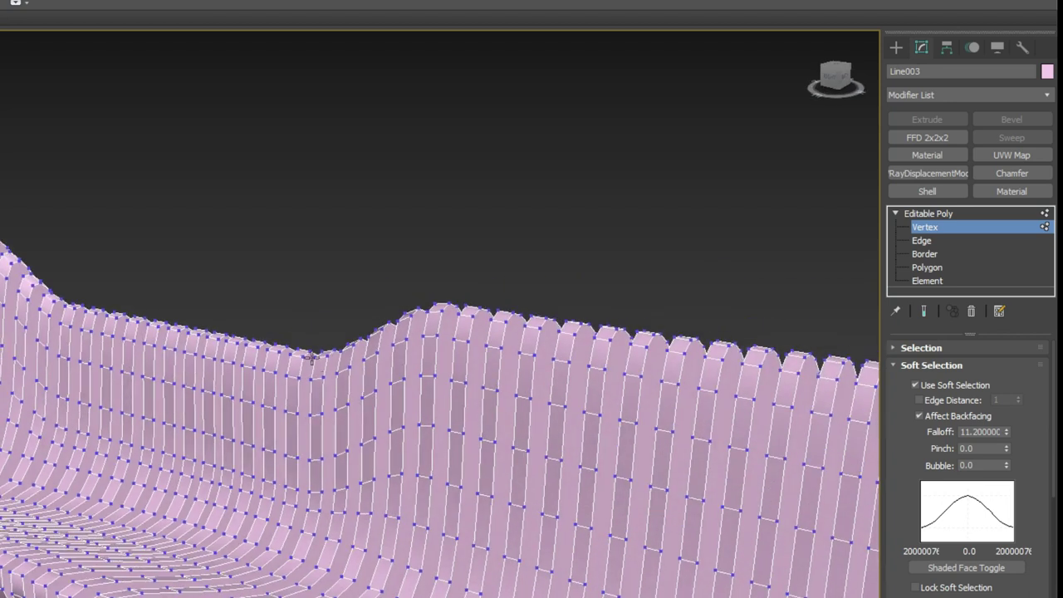
middle_click_drag(404, 399, 333, 349, "alt")
left_click_drag(199, 291, 290, 346)
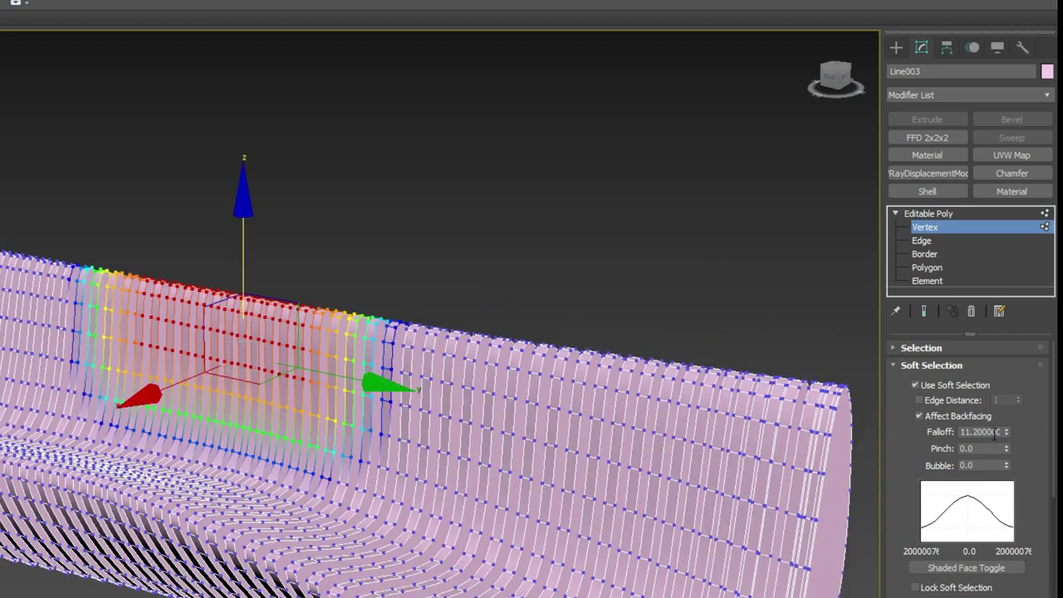
left_click_drag(1006, 446, 1013, 496)
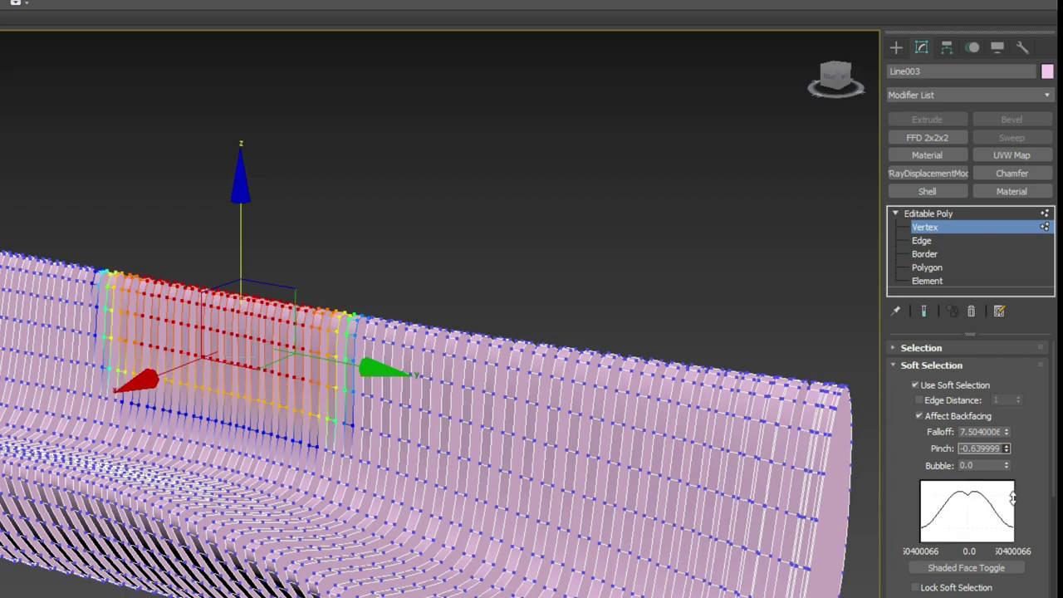
left_click_drag(1008, 447, 998, 463)
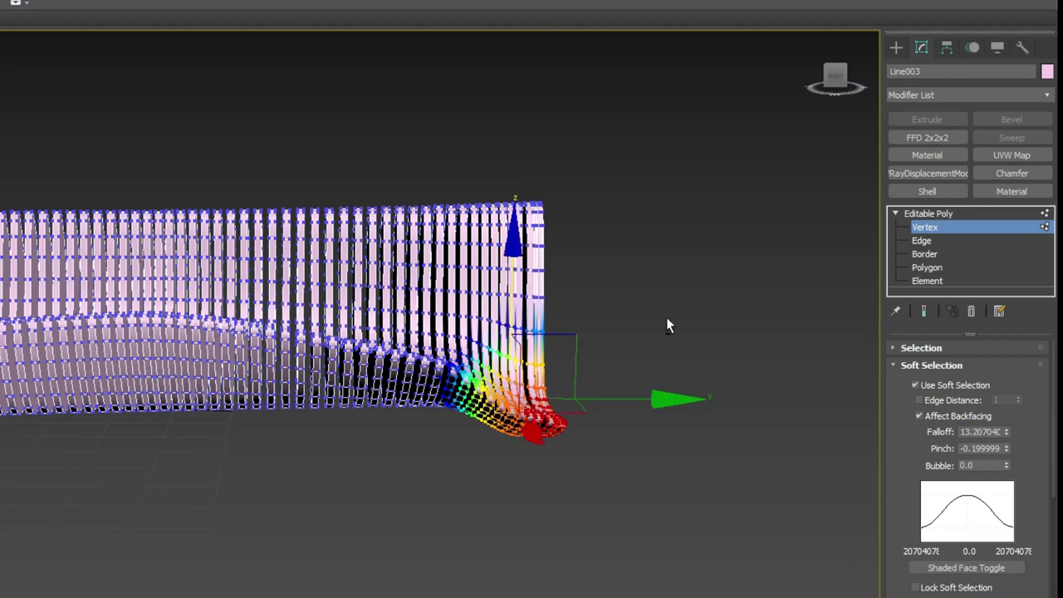
middle_click_drag(666, 318, 640, 170, "alt")
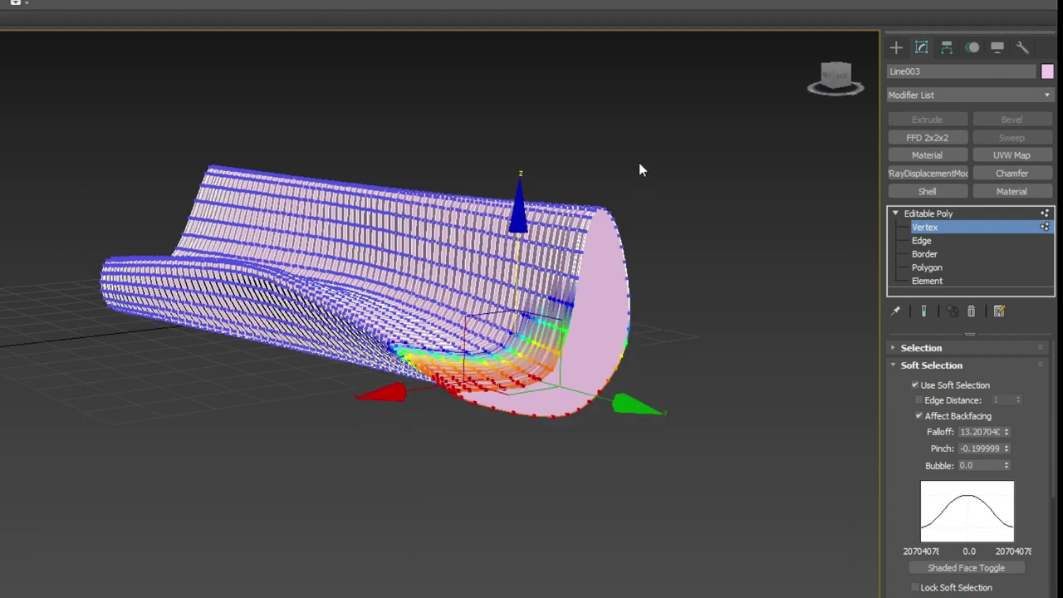
Raise the curled end cap's top and the left backrest top into a bump along Z.
left_click_drag(639, 170, 565, 203)
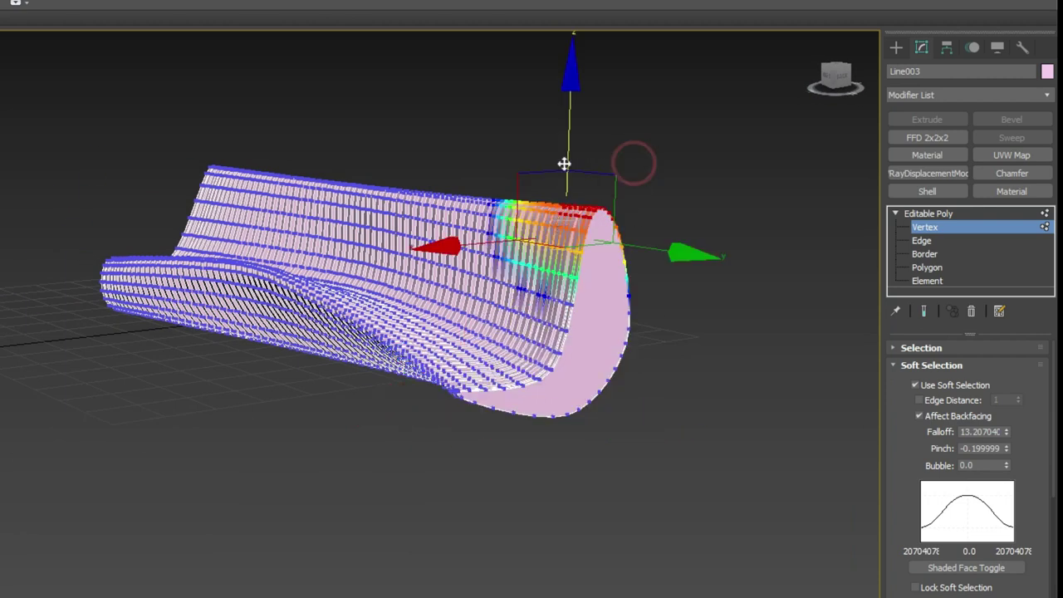
left_click_drag(648, 173, 573, 199)
left_click(577, 101)
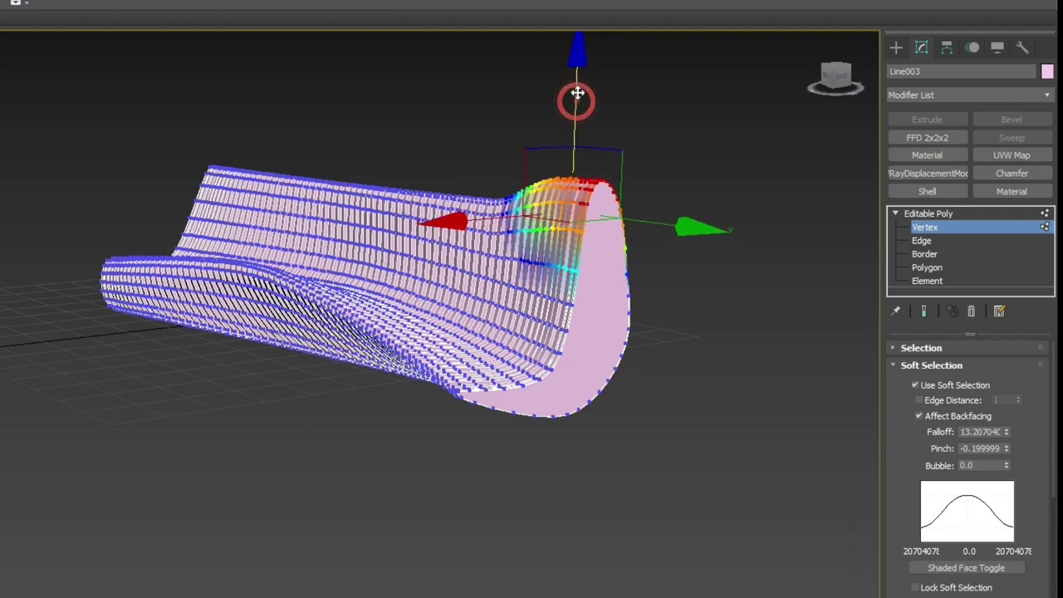
left_click(736, 152)
middle_click_drag(736, 152, 143, 327, "alt")
left_click(143, 326)
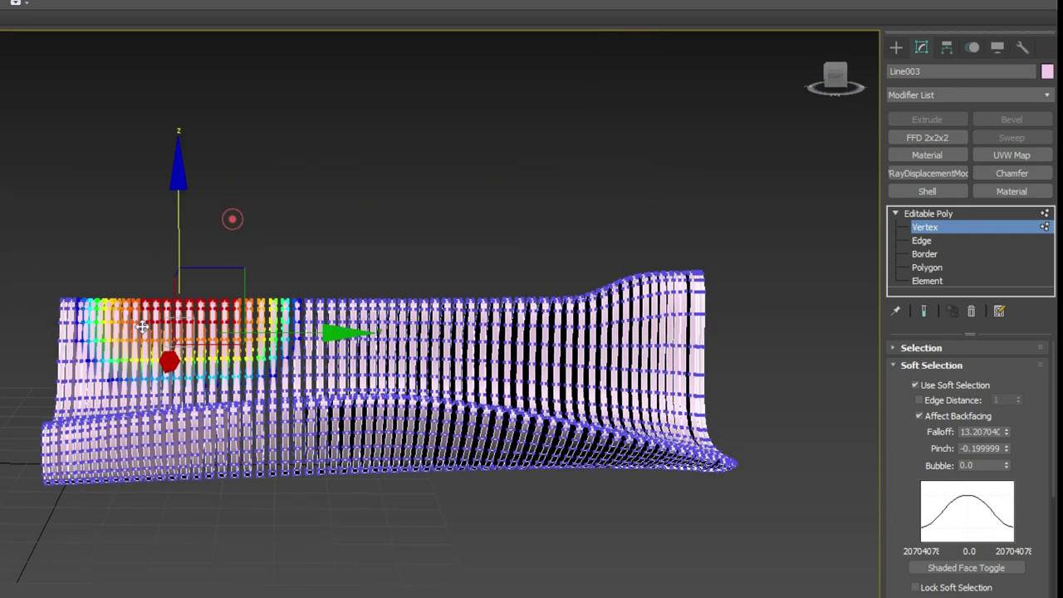
left_click_drag(178, 194, 394, 191)
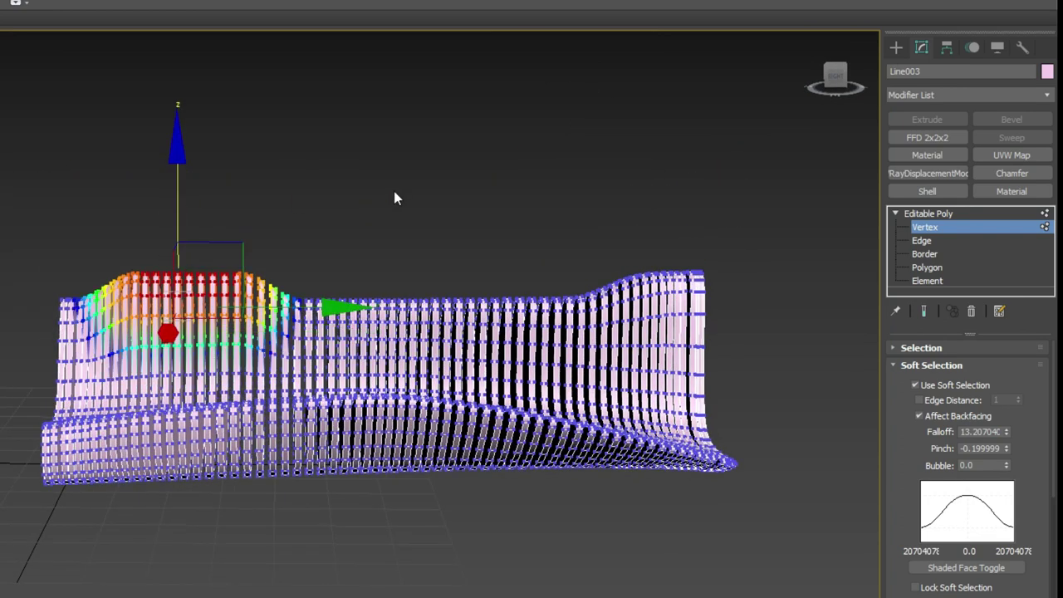
left_click(191, 247)
left_click(183, 279)
left_click_drag(190, 193, 358, 184)
Lift the middle of the backrest top into a second bump and exit Vertex mode.
left_click(241, 235)
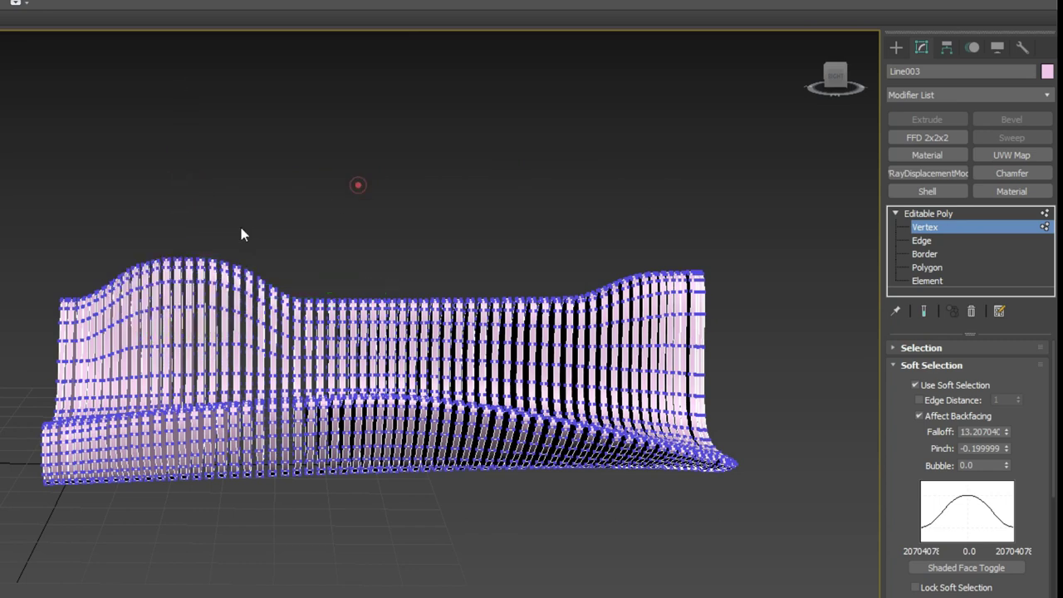
left_click(419, 306)
left_click_drag(432, 200, 430, 188)
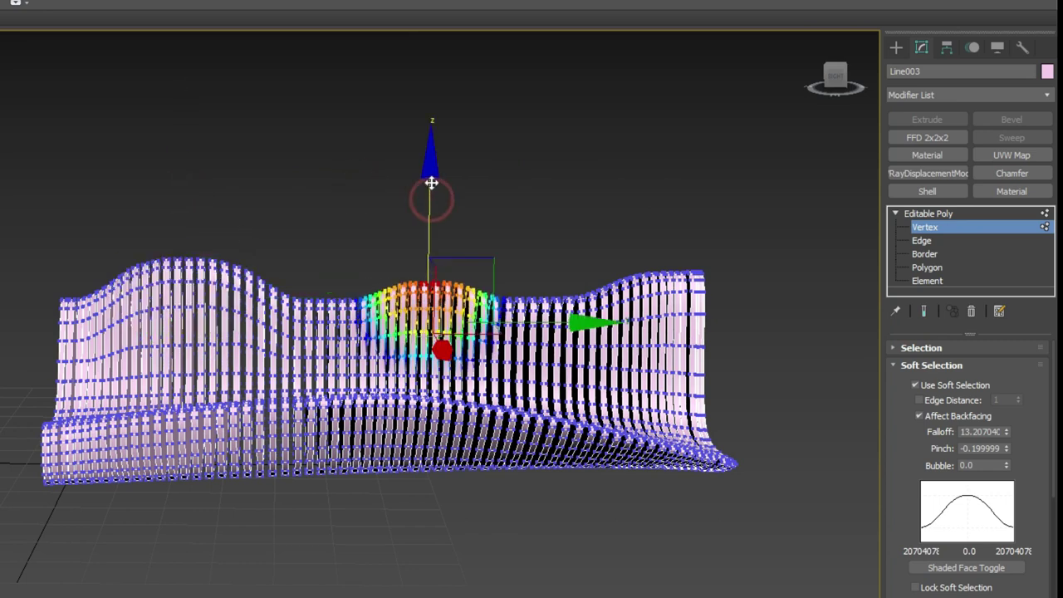
left_click(399, 212)
left_click(446, 288)
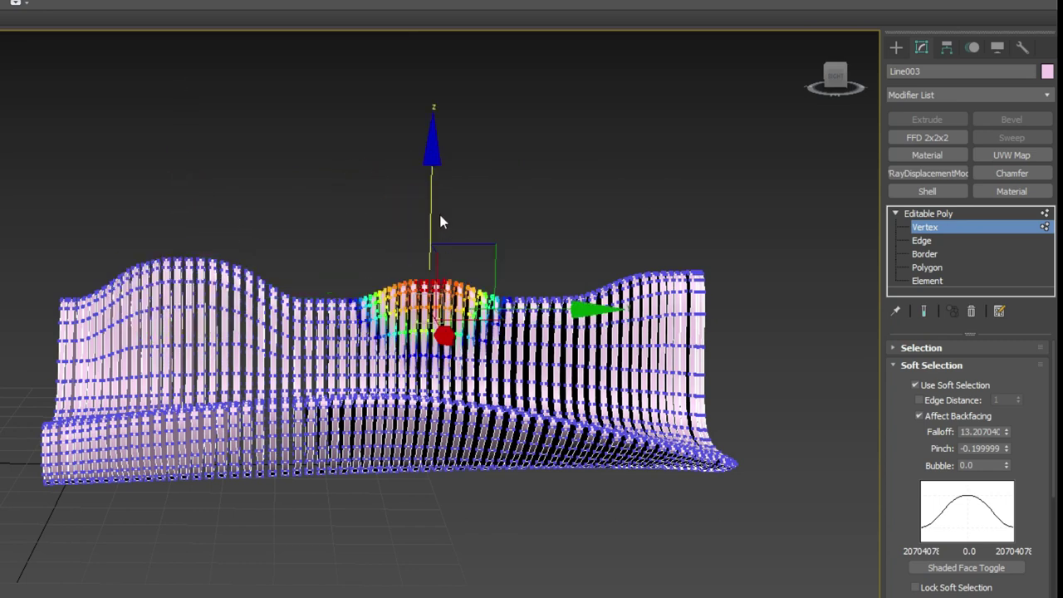
left_click_drag(429, 199, 321, 174)
left_click(319, 170)
mouse_move(230, 363)
middle_mouse_down("alt")
mouse_move(414, 507)
mouse_move(480, 506)
middle_mouse_up("alt")
left_click(955, 227)
Select and delete the whole bench, then bring up Create > Shapes > Splines.
left_click(690, 389)
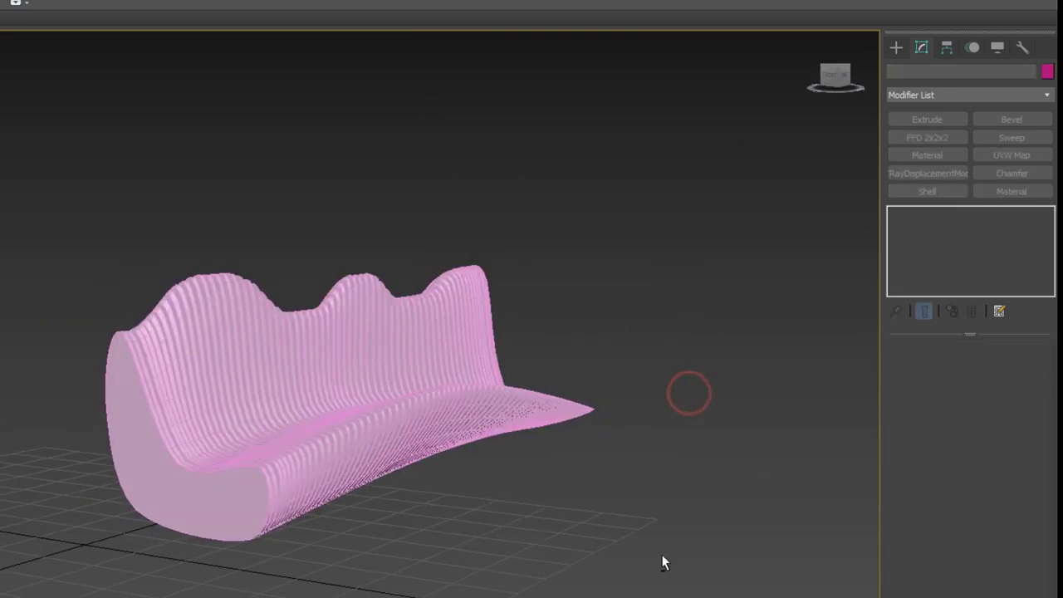
mouse_move(658, 547)
middle_mouse_down("alt")
mouse_move(455, 491)
mouse_move(410, 496)
middle_mouse_up("alt")
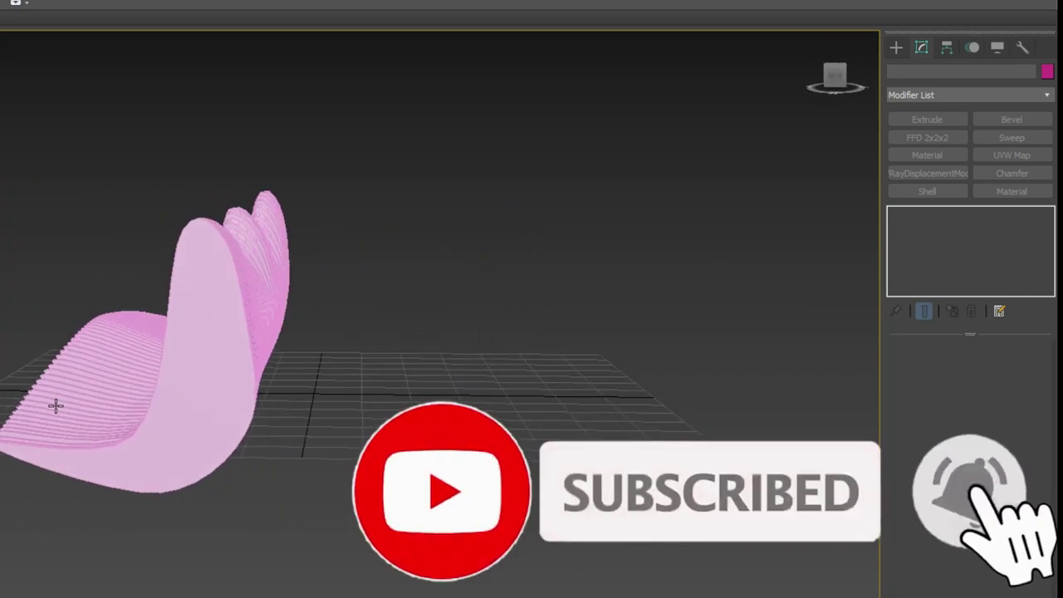
middle_click_drag(55, 406, 249, 398, "alt")
left_click_drag(548, 142, 1, 525)
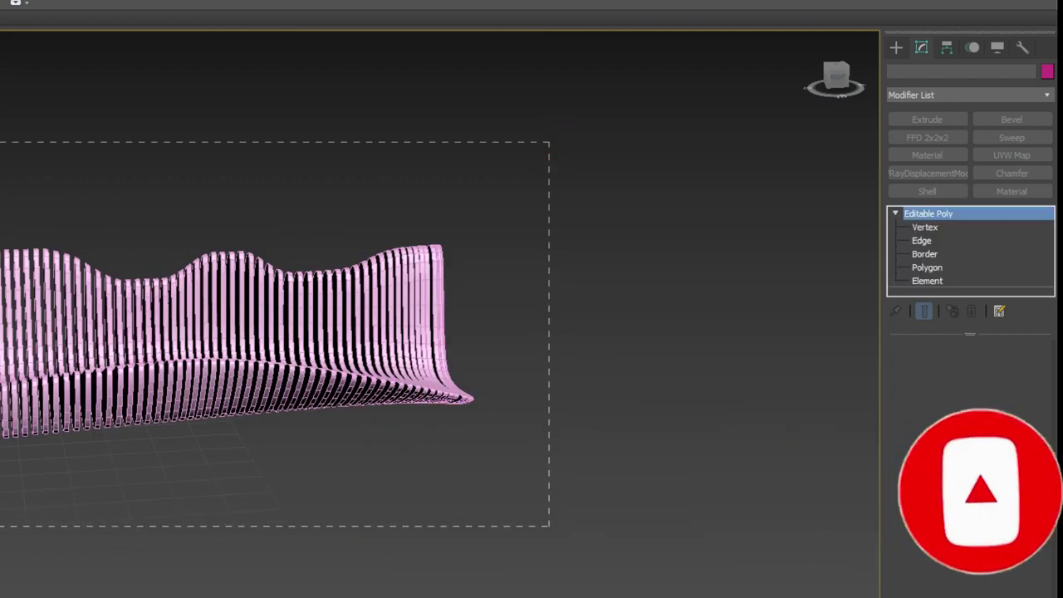
key("Delete")
middle_click_drag(680, 214, 890, 44, "alt")
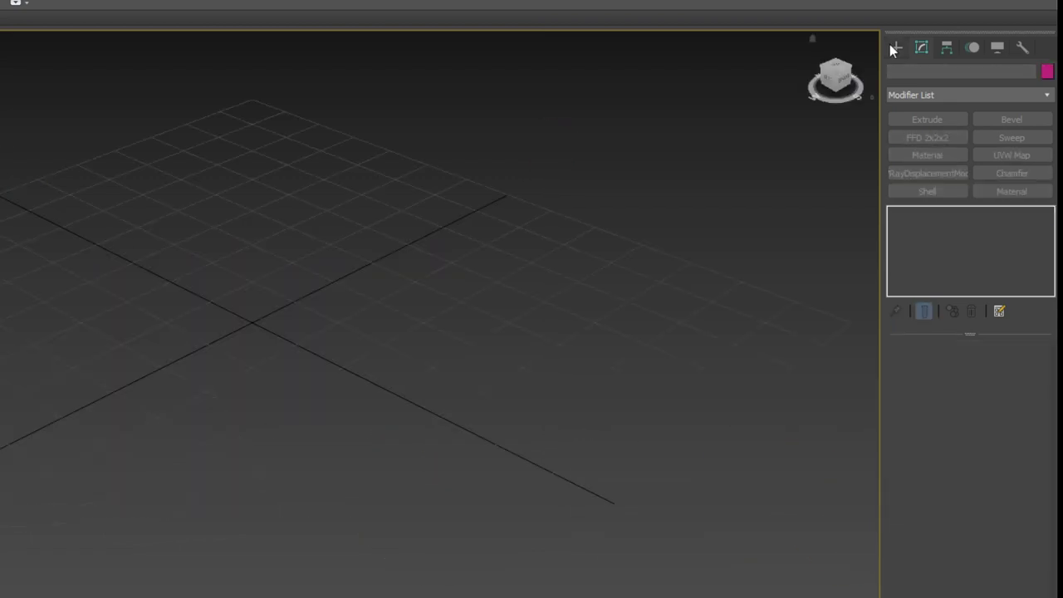
left_click(896, 47)
Undo the deletion to restore the bench and frame it on the left of the view.
middle_click_drag(135, 347, 153, 346)
key("ctrl+z")
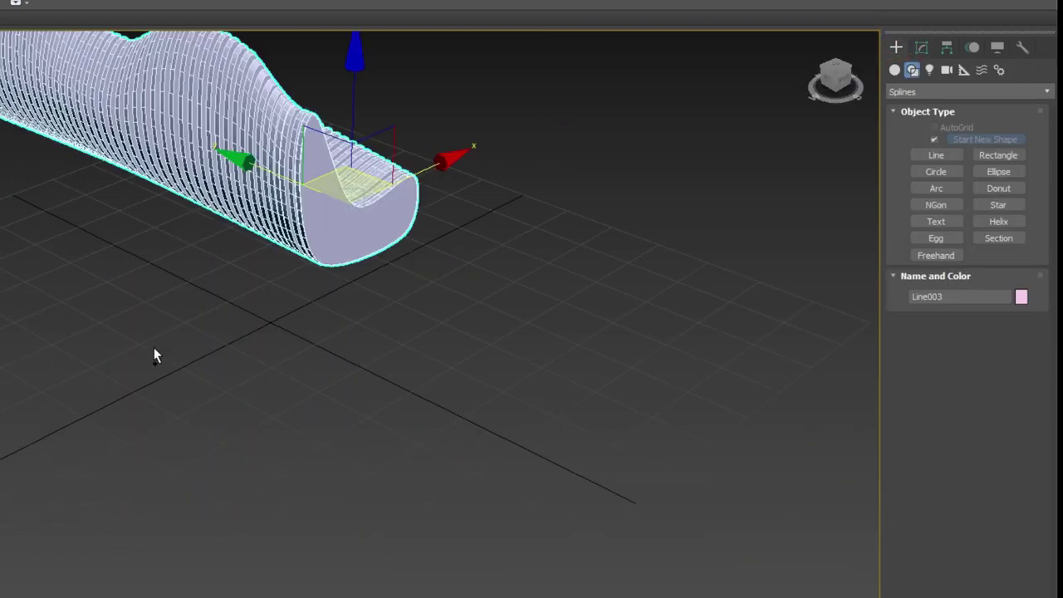
middle_click_drag(396, 334, 339, 323, "alt")
scroll(337, 324, "down", 5)
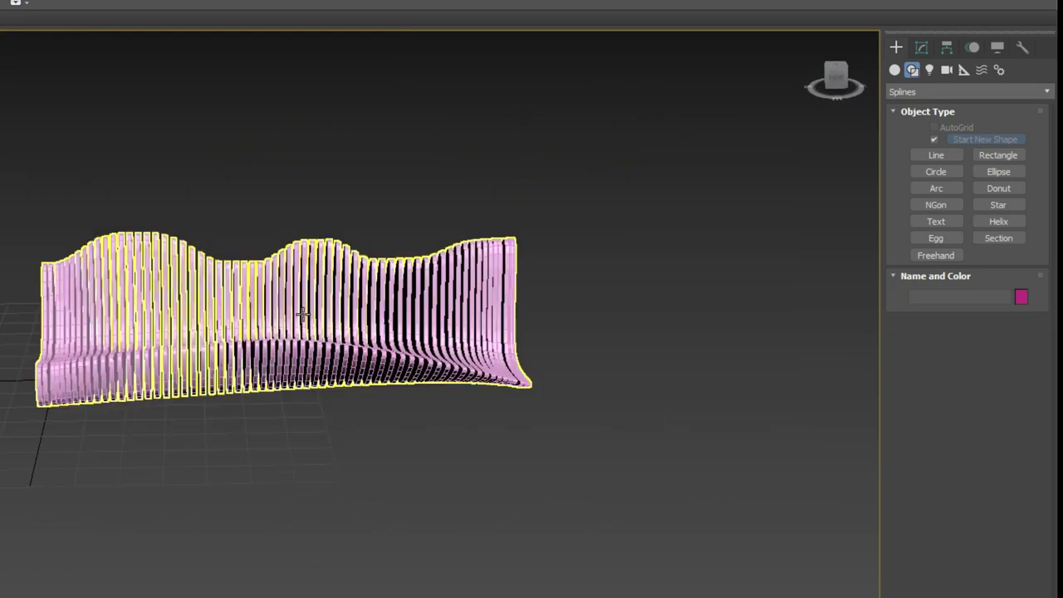
middle_click_drag(559, 401, 241, 419)
Draw a large flat circle in empty space in the Top view beside the bench.
mouse_move(172, 407)
middle_mouse_down("alt")
mouse_move(152, 408)
mouse_move(441, 396)
mouse_move(419, 433)
middle_mouse_up("alt")
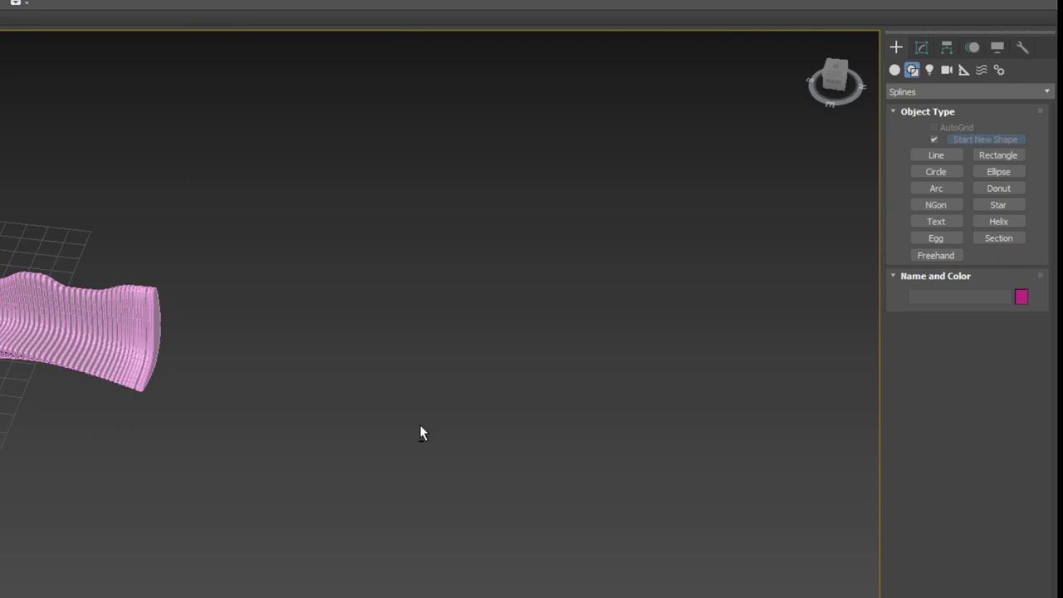
key("t")
scroll(379, 416, "up", 2)
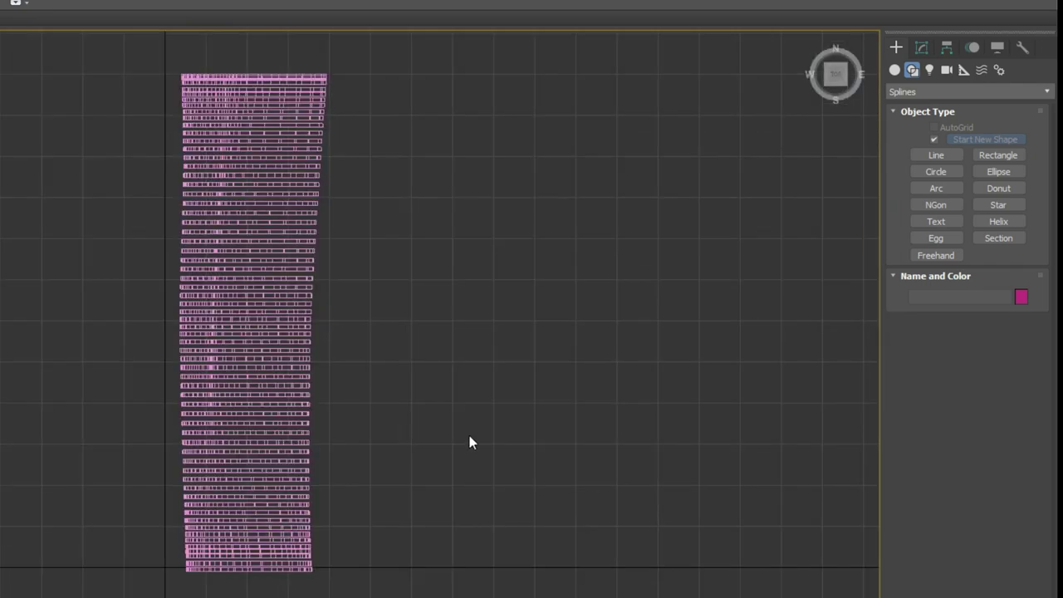
middle_click_drag(469, 435, 274, 444)
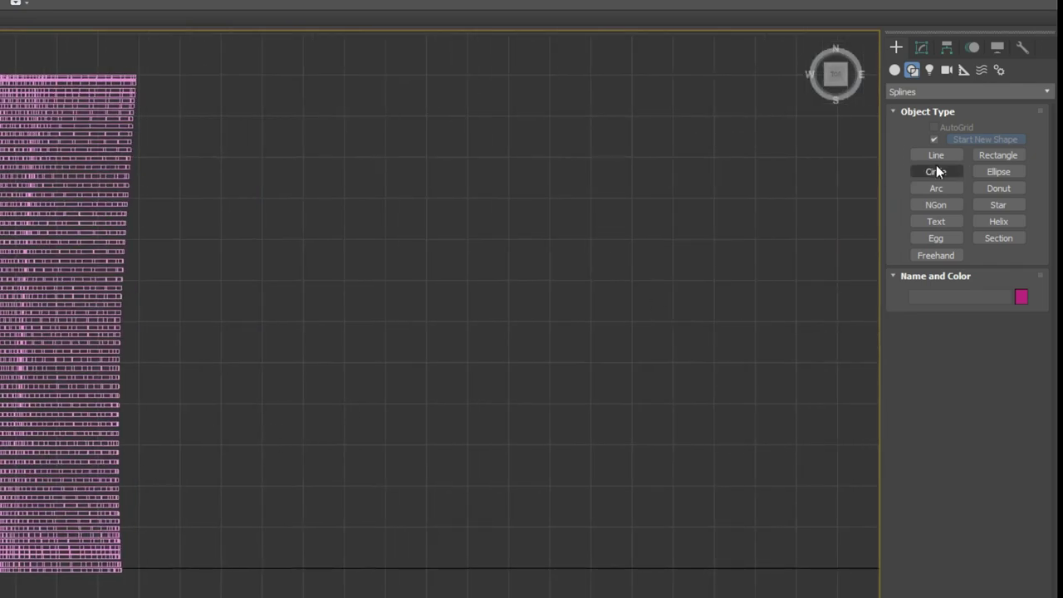
left_click_drag(510, 315, 633, 474)
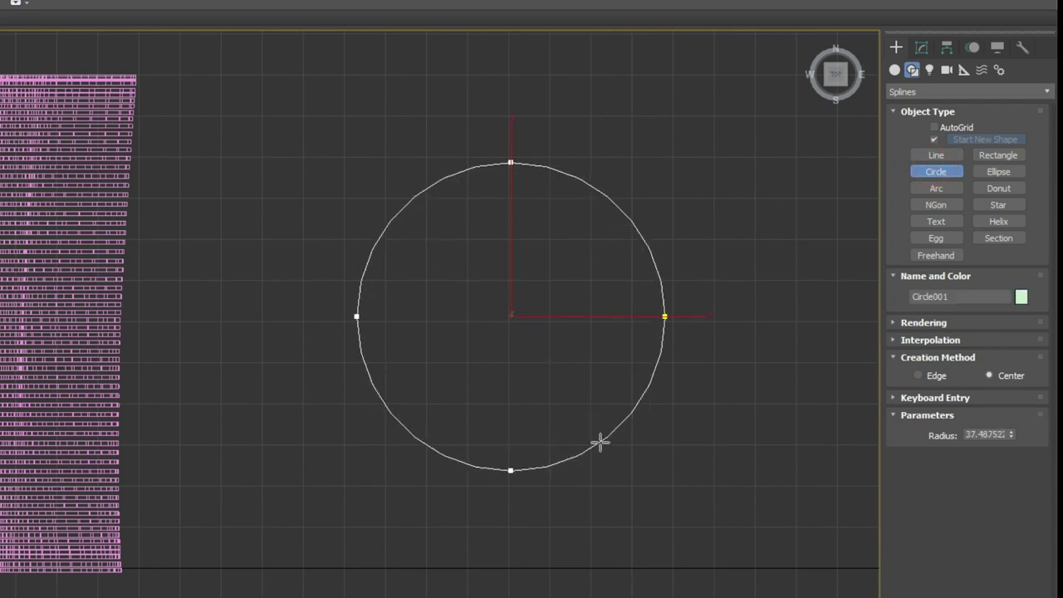
middle_click_drag(572, 366, 549, 390)
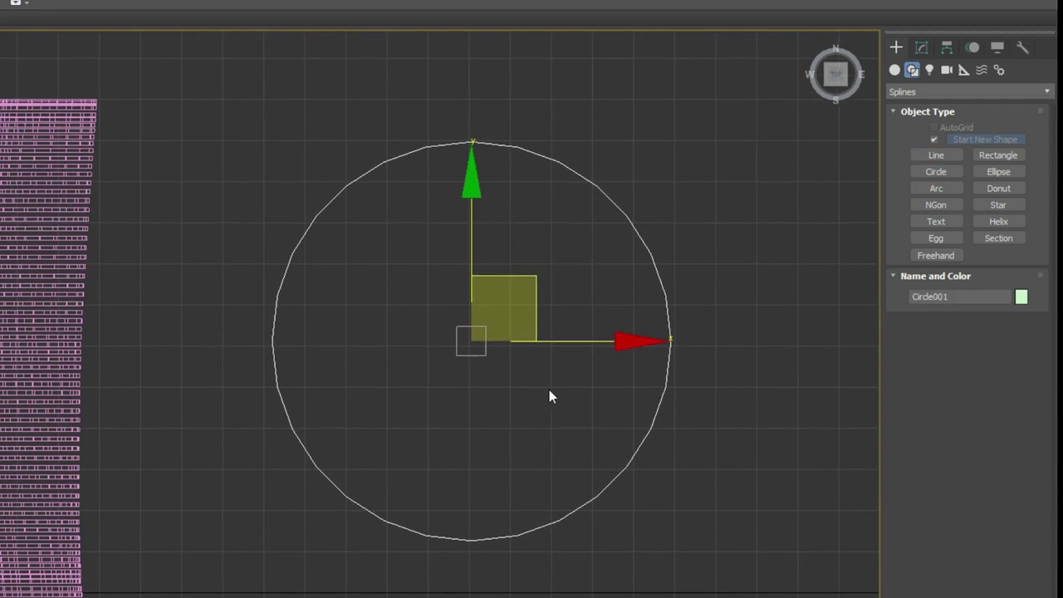
Draw a small upright circle in the Front view and move it onto the large circle's edge.
key("f")
key("alt+q")
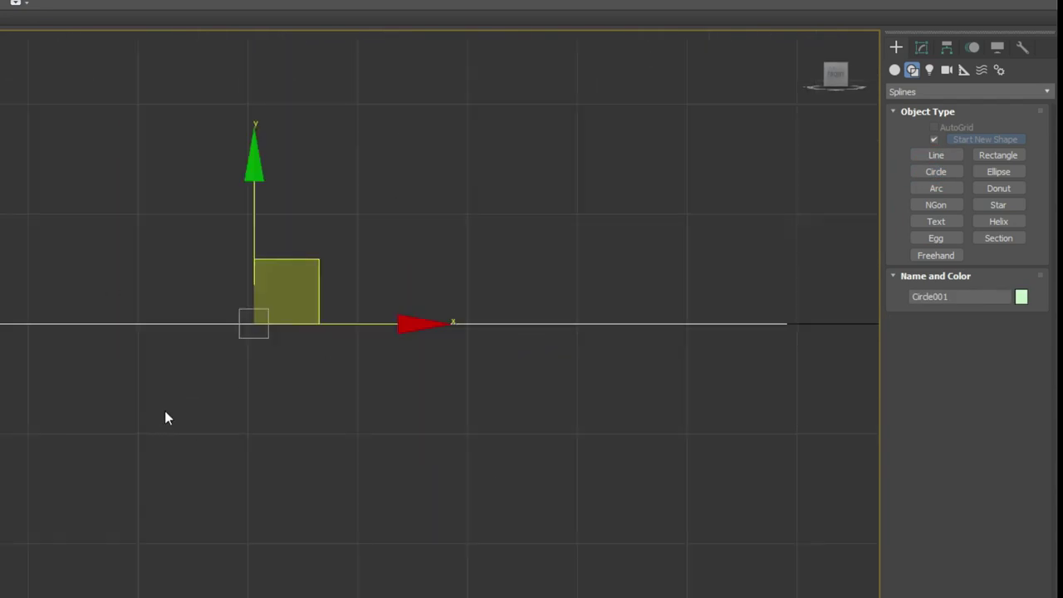
key("p")
middle_click_drag(207, 389, 228, 374, "alt")
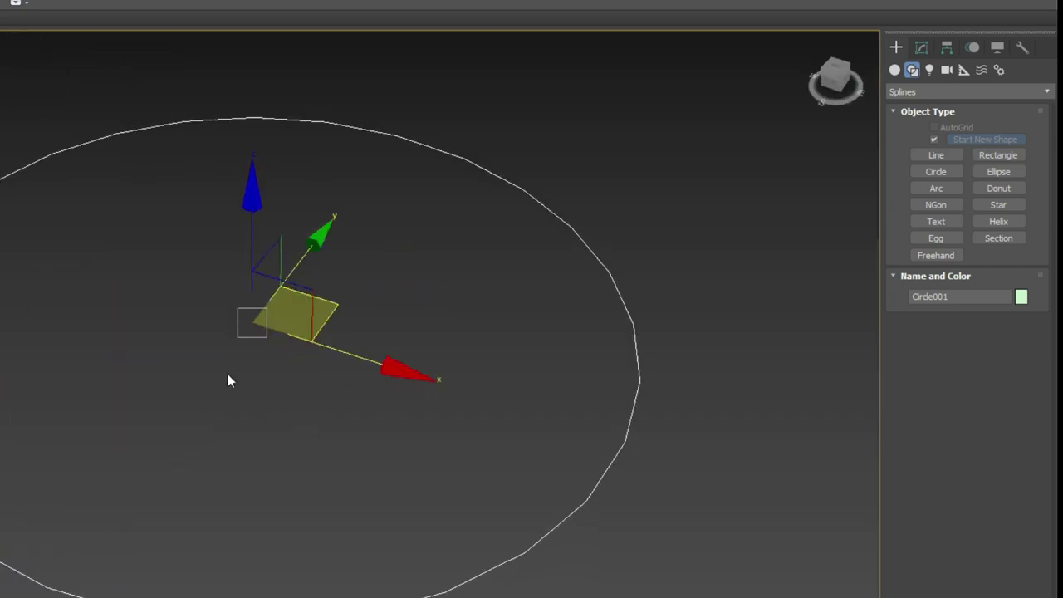
key("f")
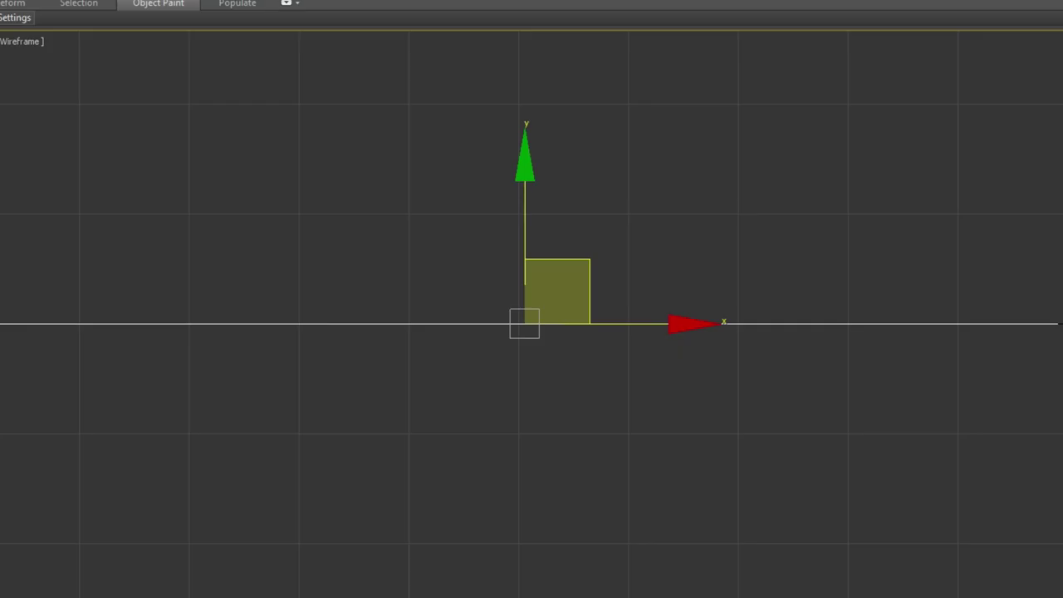
key("ctrl+d")
middle_click_drag(124, 307, 413, 321)
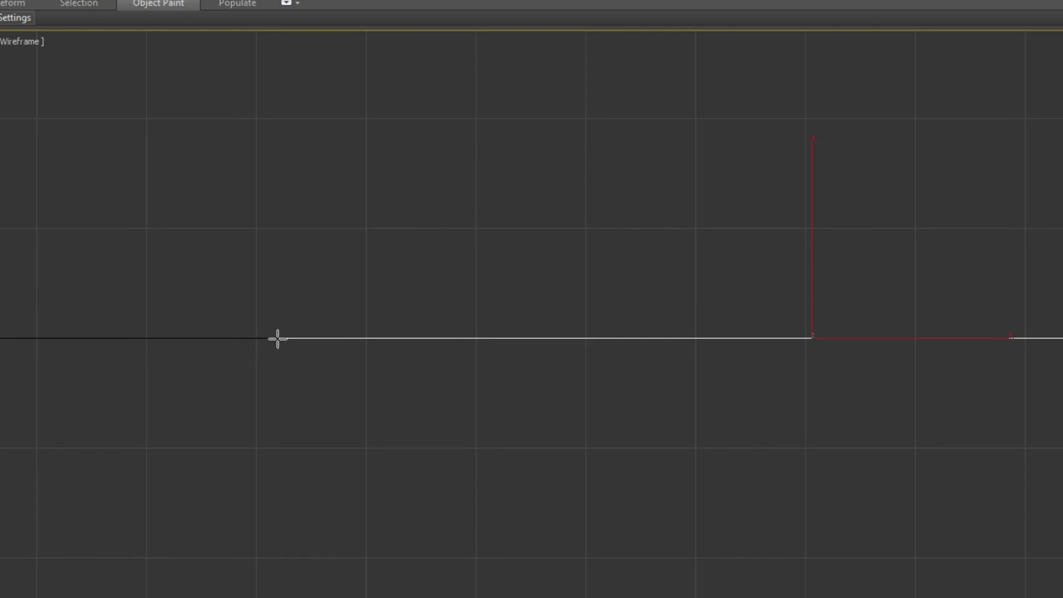
left_click_drag(278, 338, 307, 420)
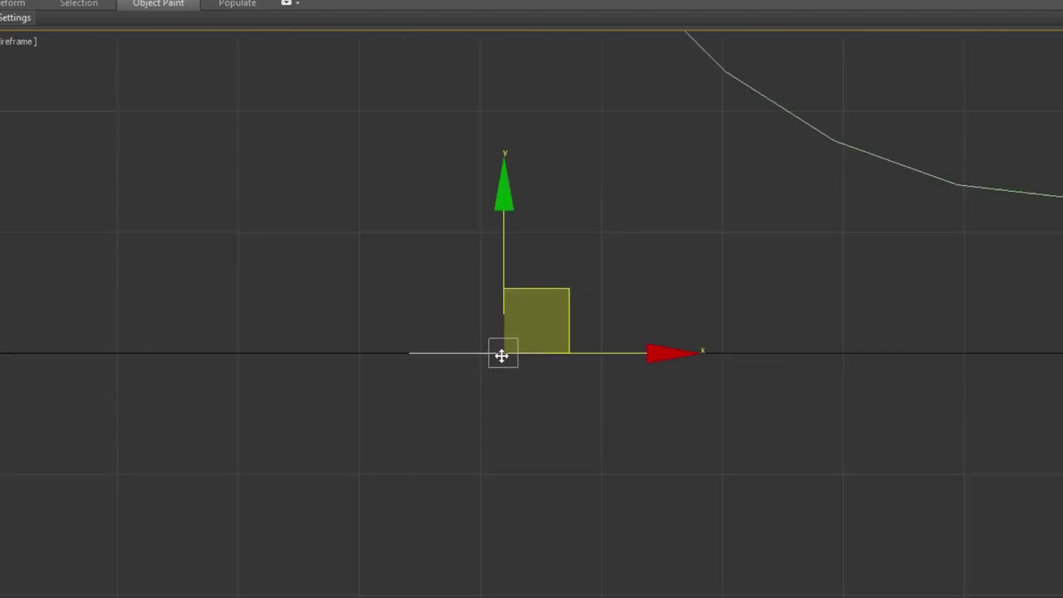
left_click_drag(498, 348, 508, 88)
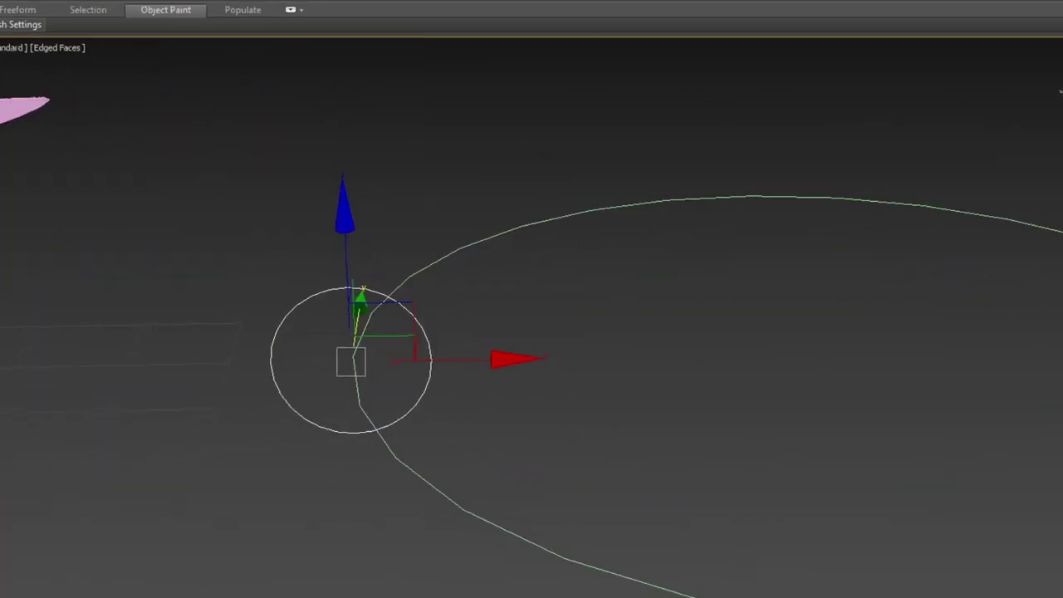
Check the small circle's radius value and bring up its conversion options.
middle_click_drag(654, 397, 718, 359)
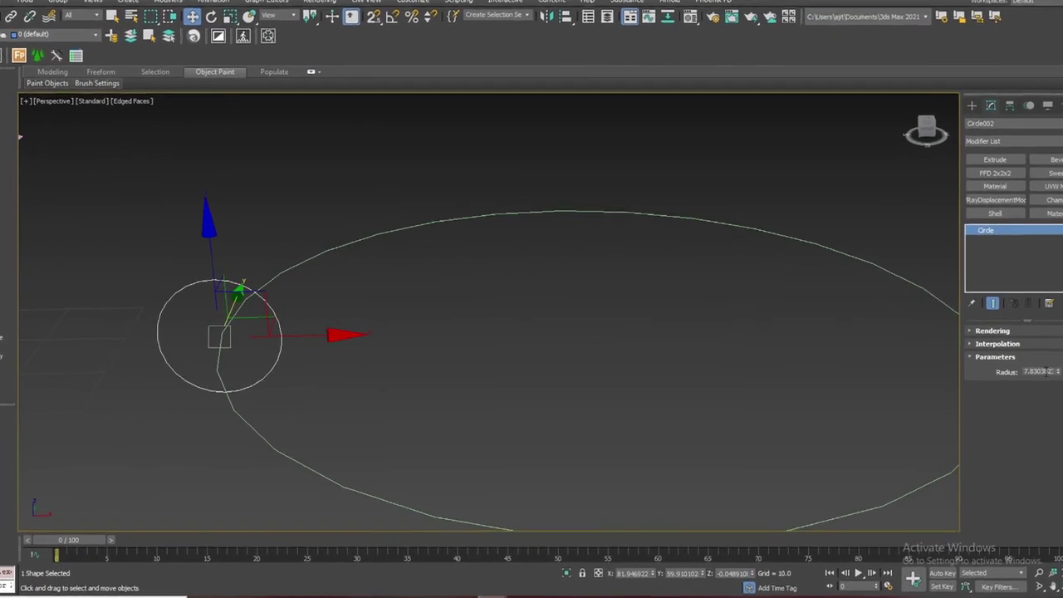
double_click(1020, 366)
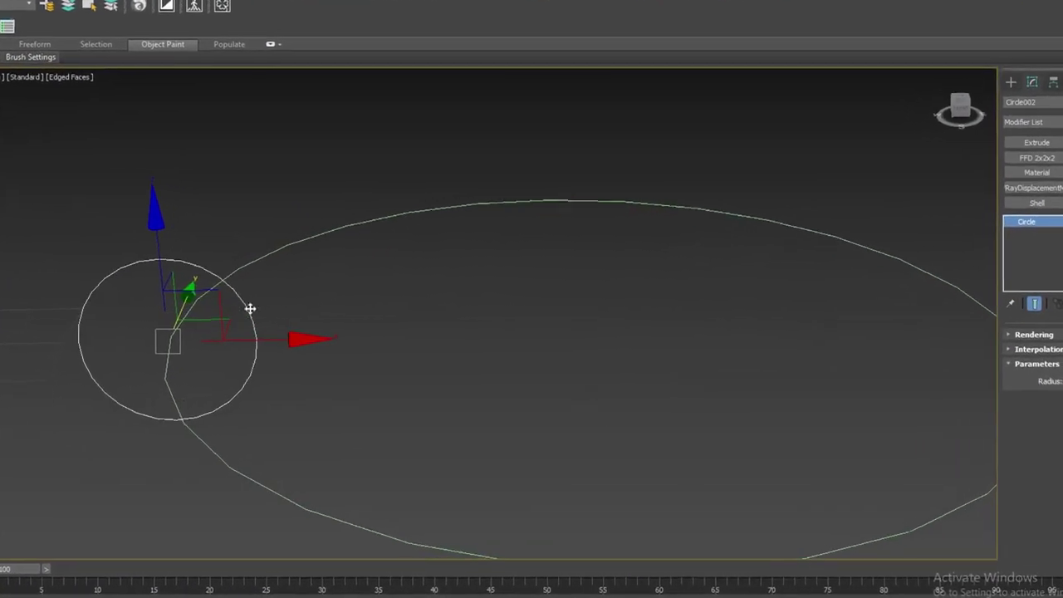
scroll(415, 408, "down", 2)
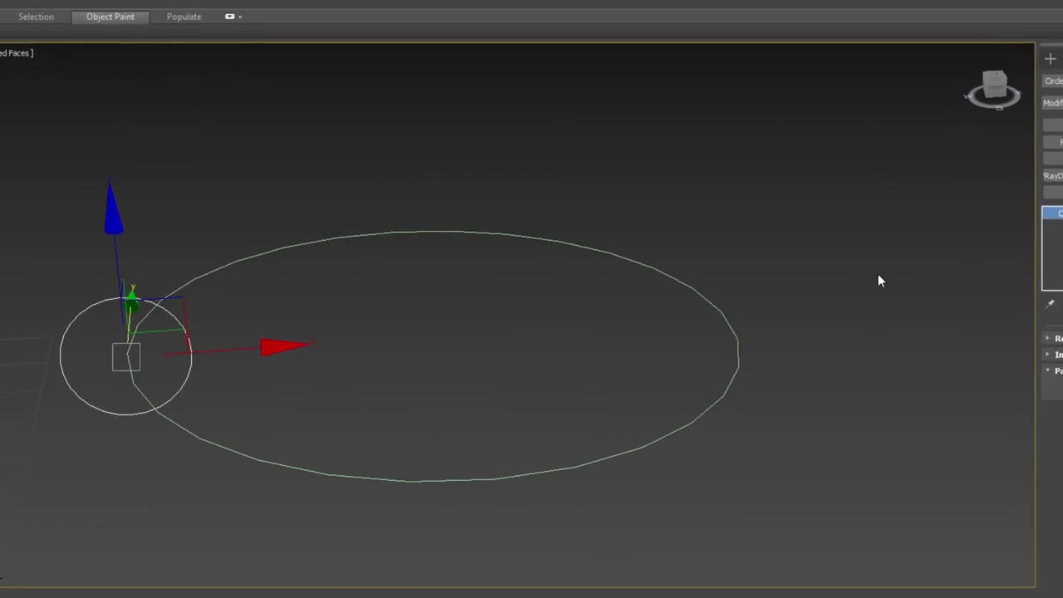
right_click(525, 278)
Convert the small circle to an Editable Spline and add an Extrude modifier.
mouse_move(645, 437)
left_click(682, 432)
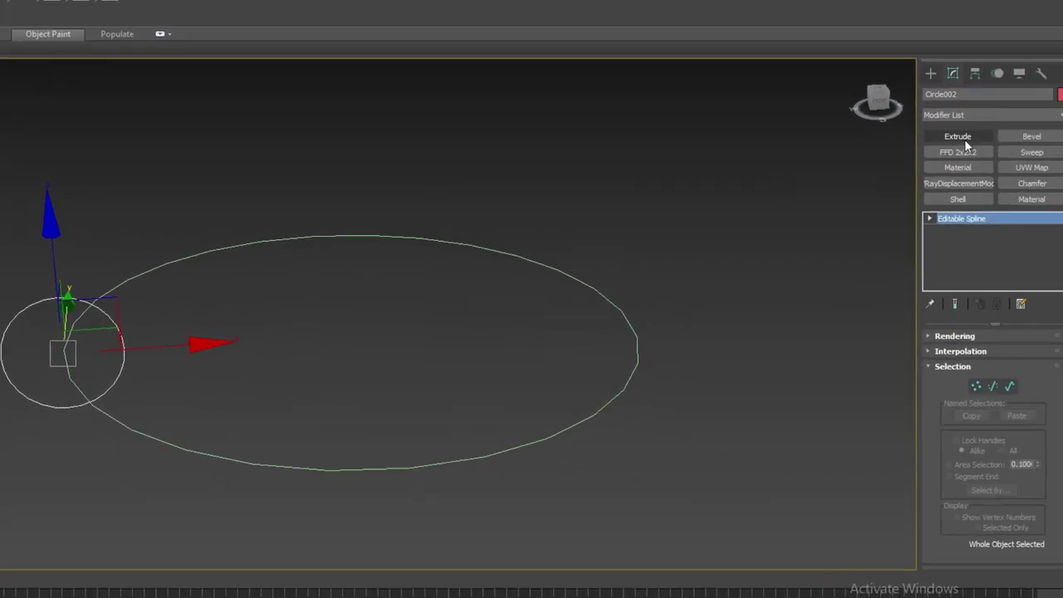
left_click(965, 138)
middle_click_drag(391, 415, 398, 466, "alt")
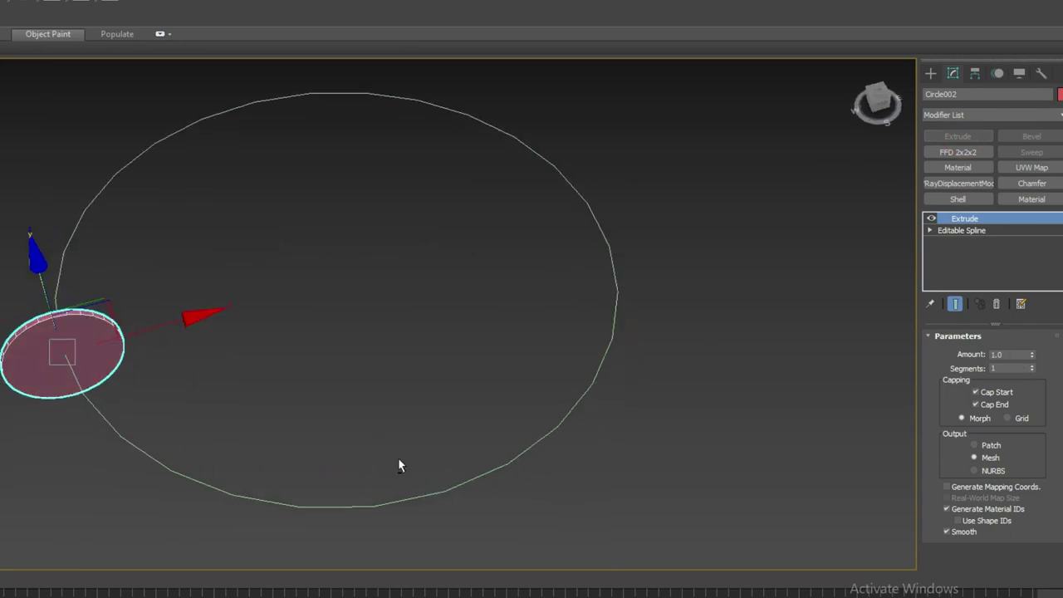
middle_click_drag(315, 426, 316, 415, "alt")
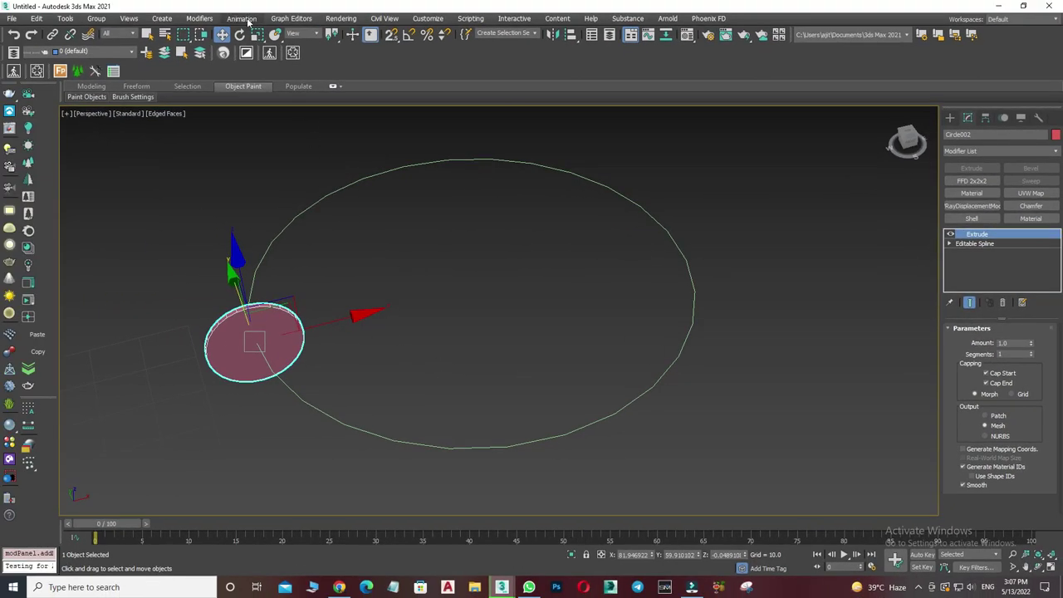
Apply a Path Constraint with the large circle as the path and preview the motion.
left_click(246, 19)
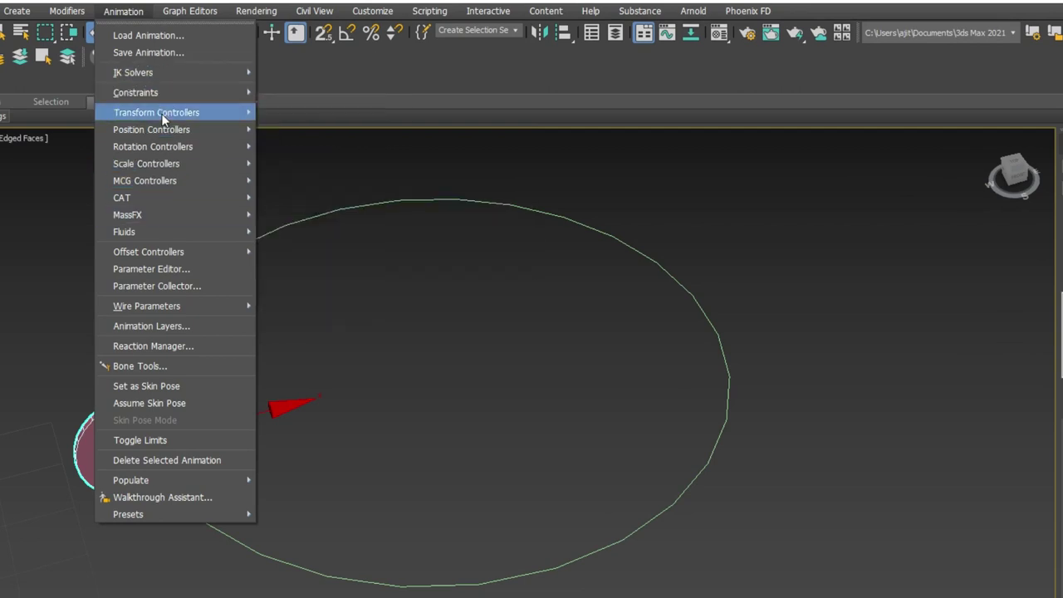
mouse_move(136, 93)
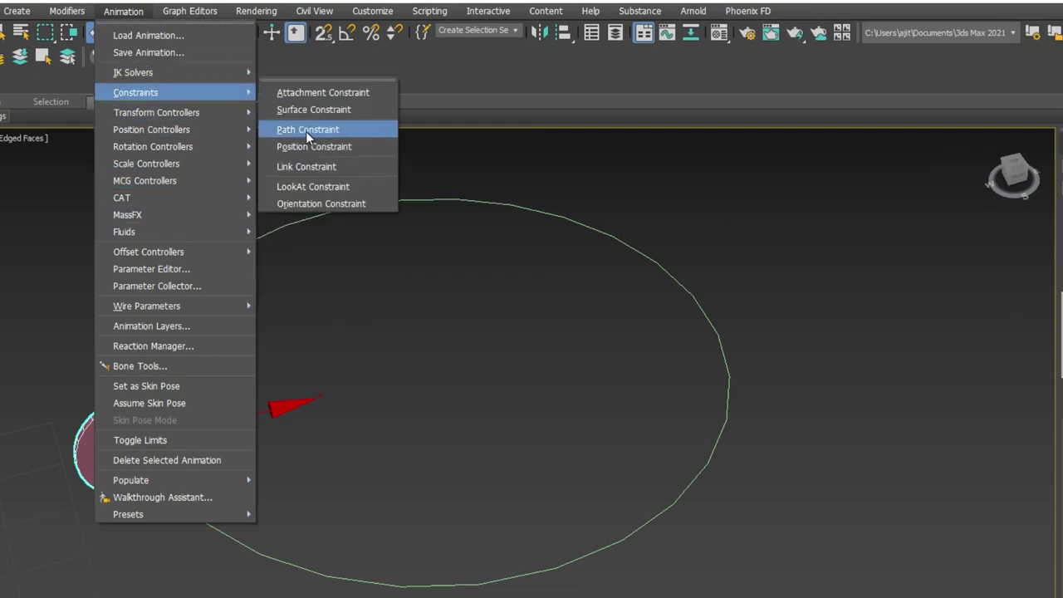
left_click(306, 131)
left_click(213, 529)
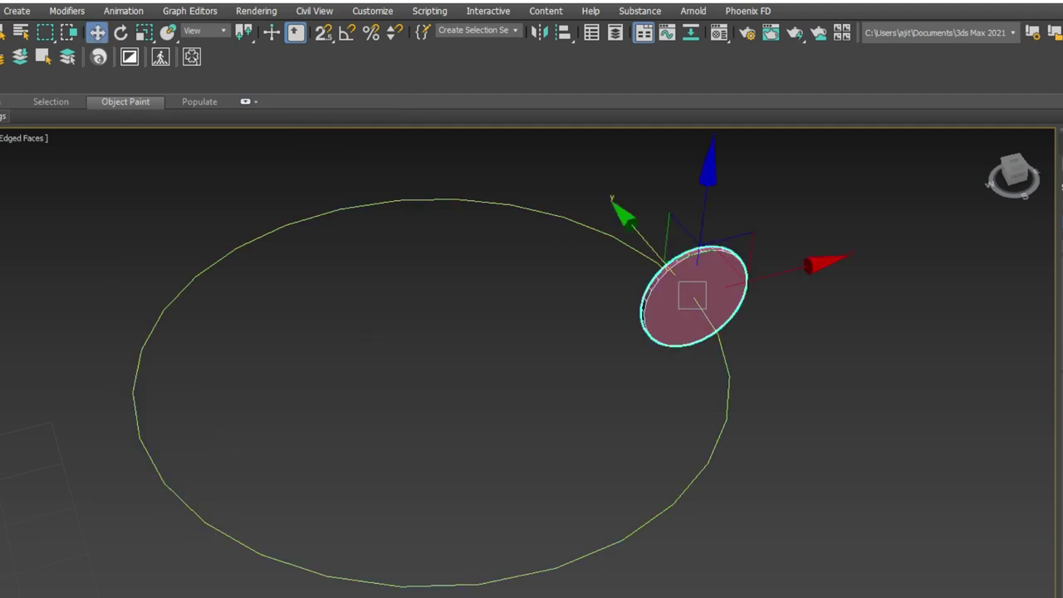
key("slash")
key("slash")
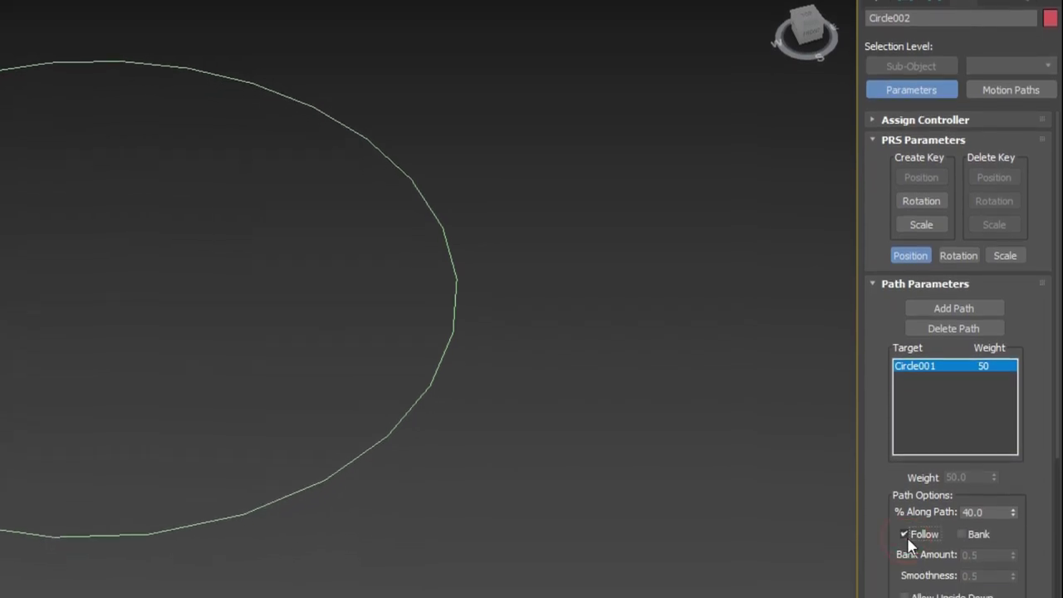
Turn on Follow and reset % Along Path to 0 for the disc.
left_click(905, 531)
right_click(1013, 506)
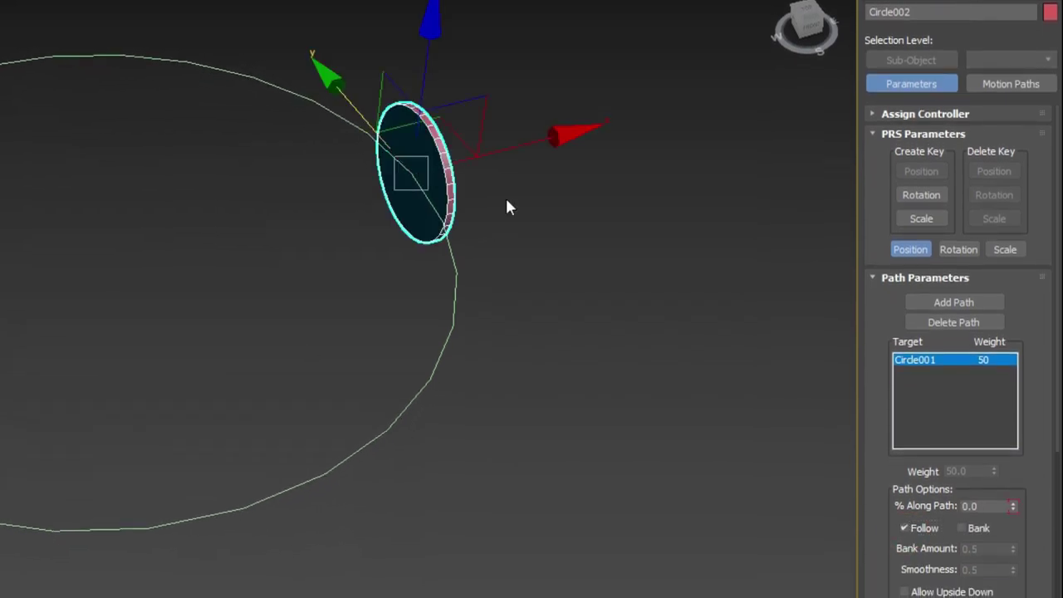
key("e")
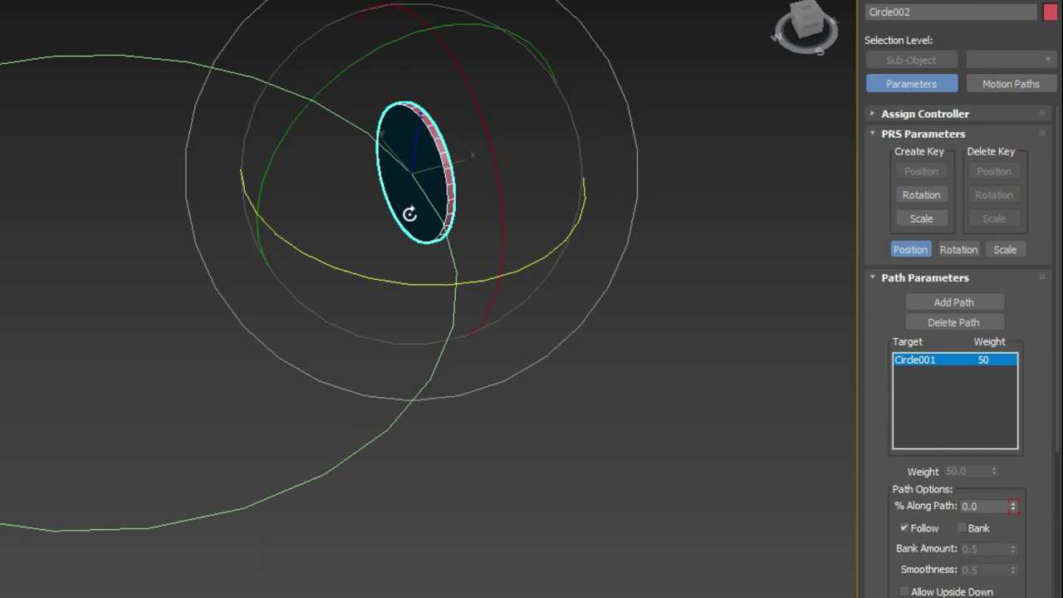
key("t")
middle_click_drag(233, 298, 135, 304)
Rotate the disc 90° across the path in the Top view using angle snap.
left_click_drag(174, 287, 635, 252)
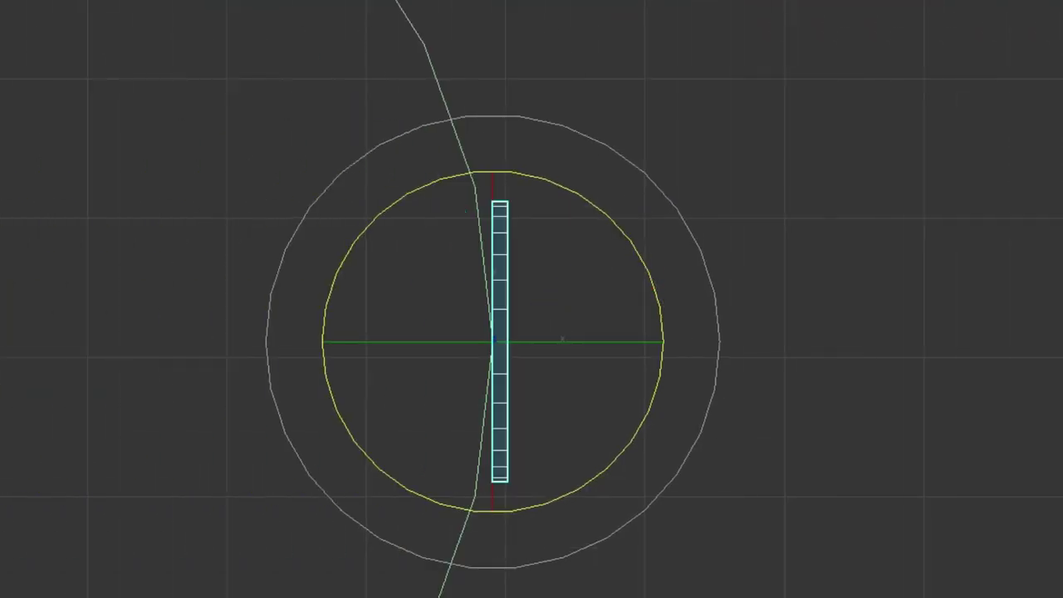
right_click(696, 5)
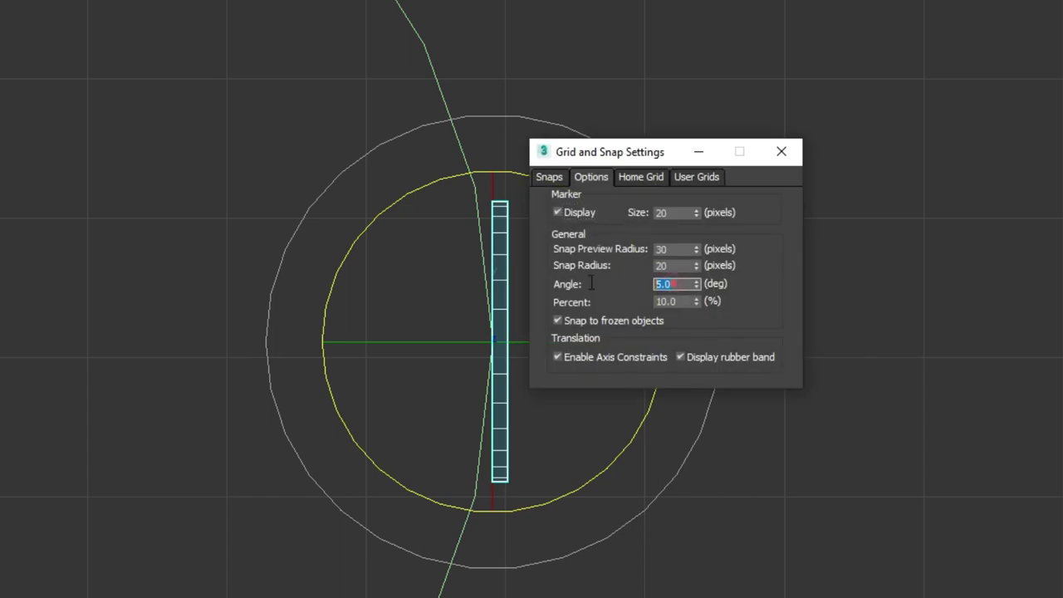
left_click(801, 154)
left_click_drag(641, 247, 656, 249)
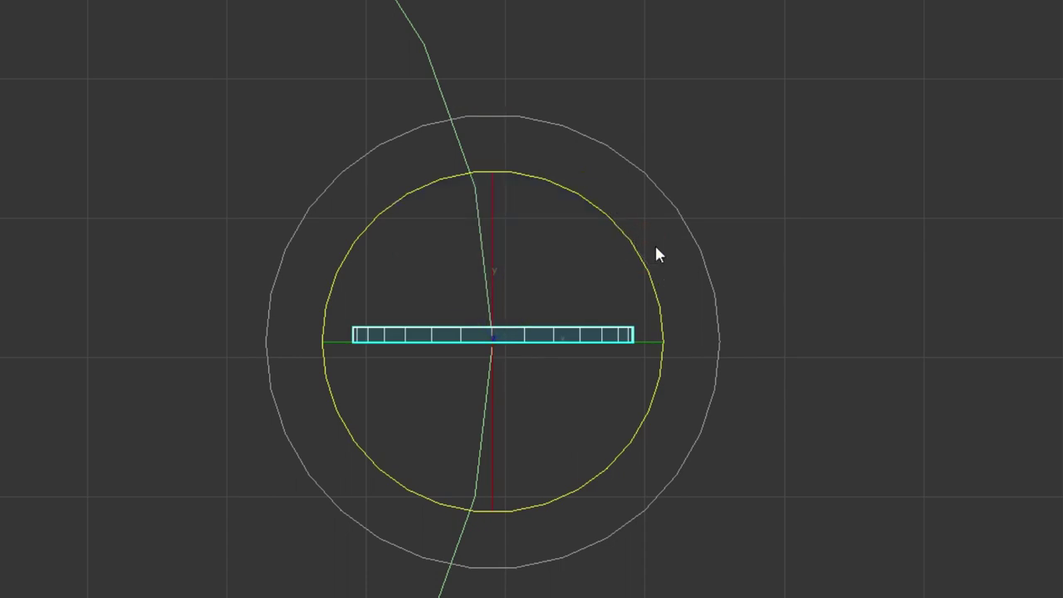
key("w")
key("p")
key("z")
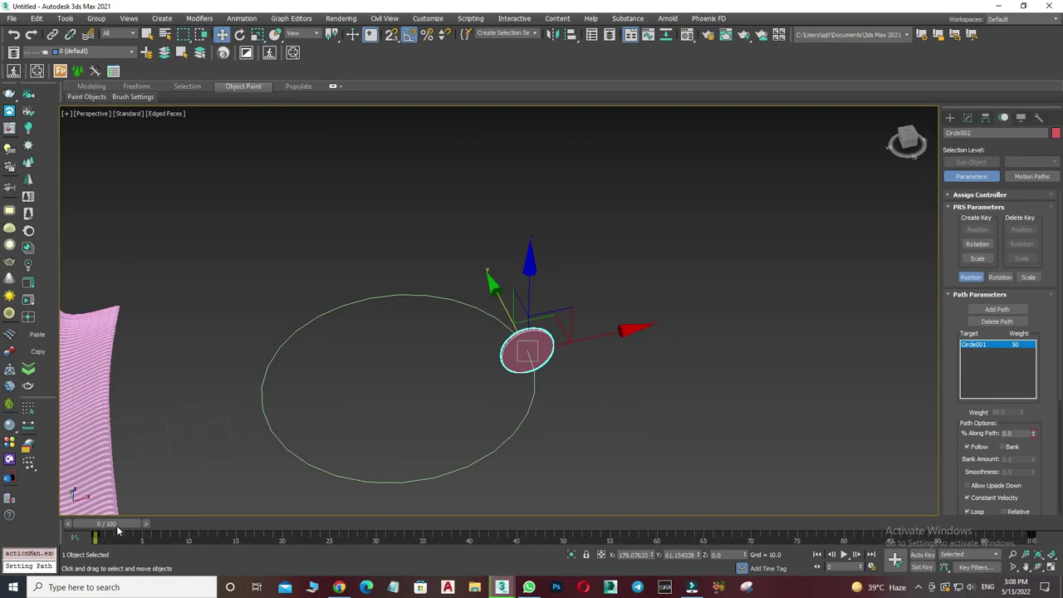
Scrub the time slider to check the disc's travel, then return to frame 0.
left_click_drag(119, 530, 621, 541)
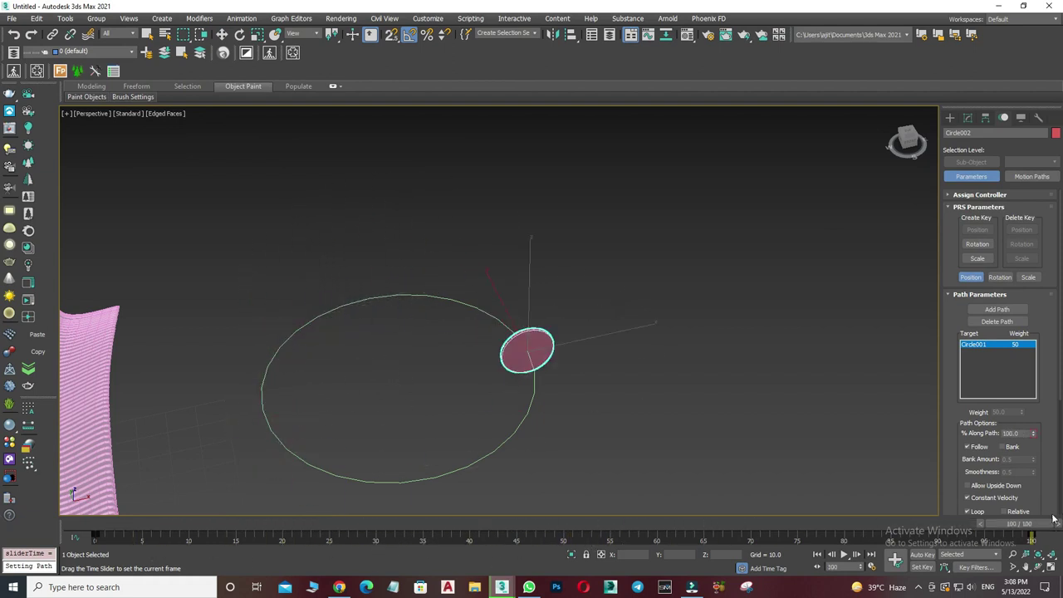
left_click_drag(622, 541, 94, 532)
key("w")
middle_click_drag(505, 384, 496, 359, "alt")
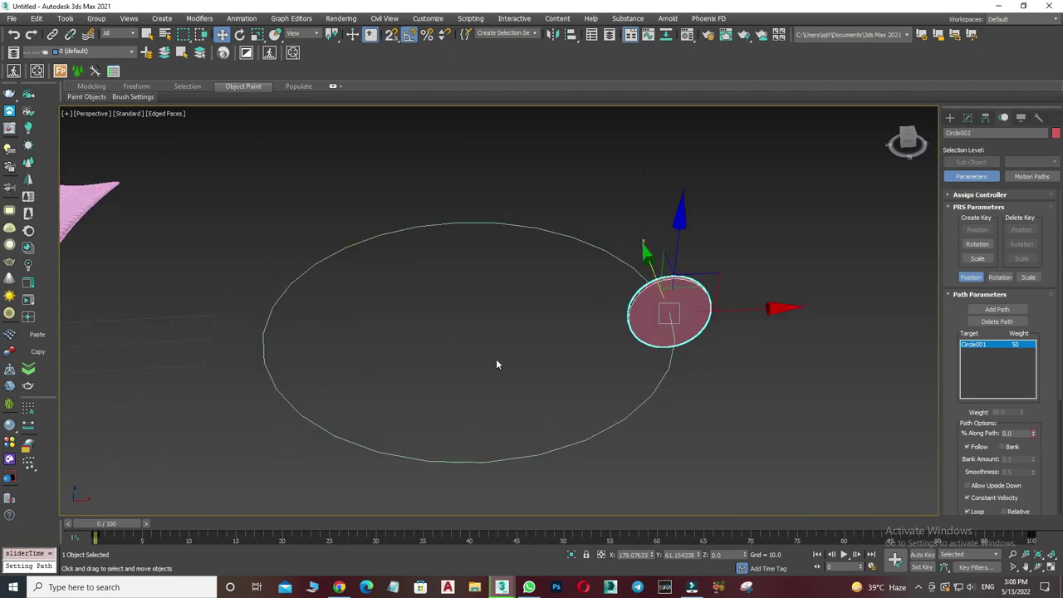
Run a Snapshot with Instance clone method, then undo the resulting ring of copies.
left_click(65, 19)
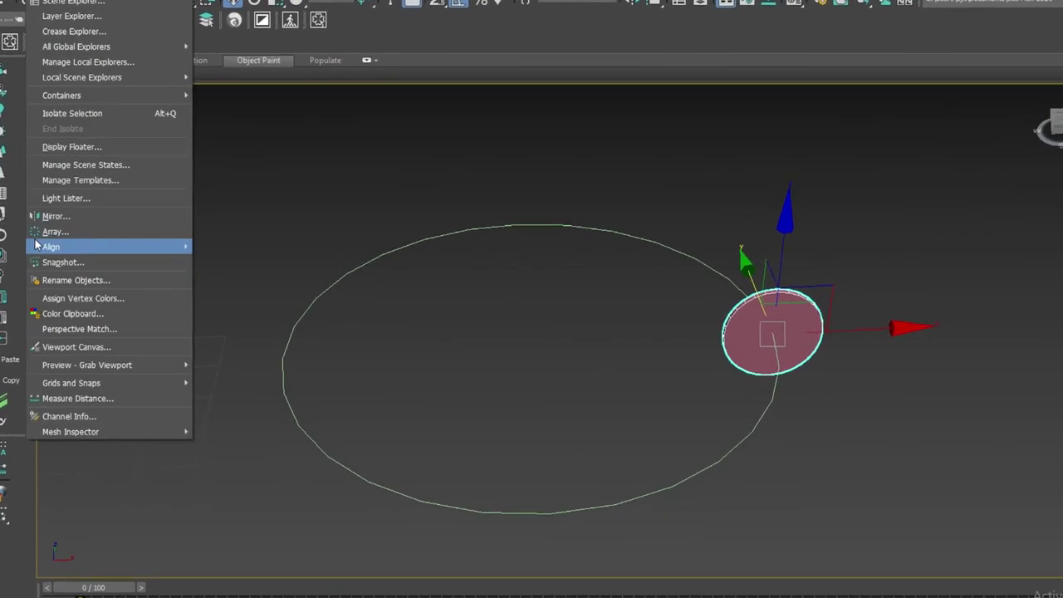
left_click(59, 261)
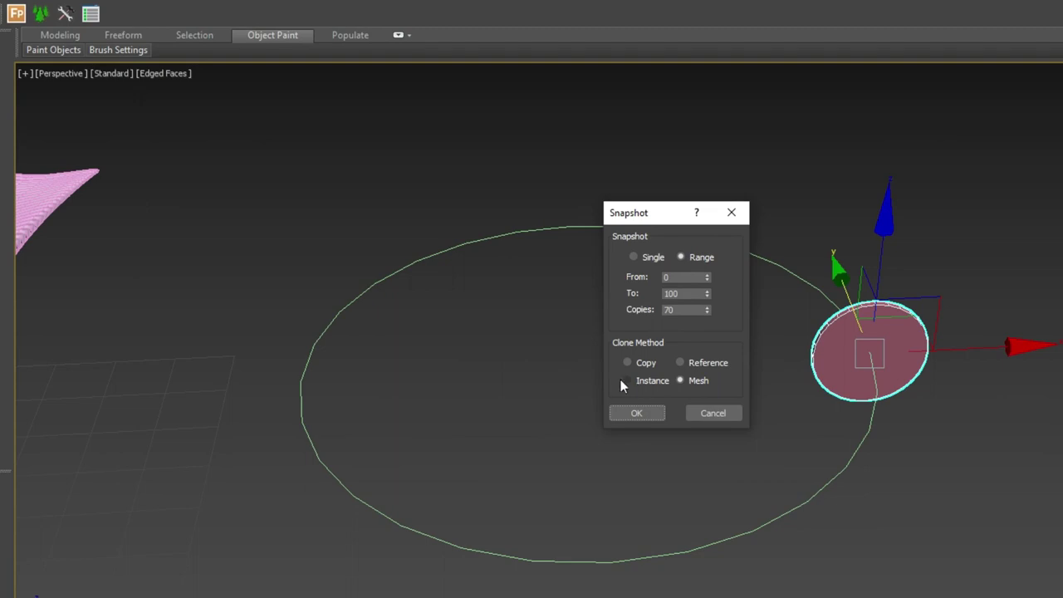
left_click(627, 380)
left_click(636, 415)
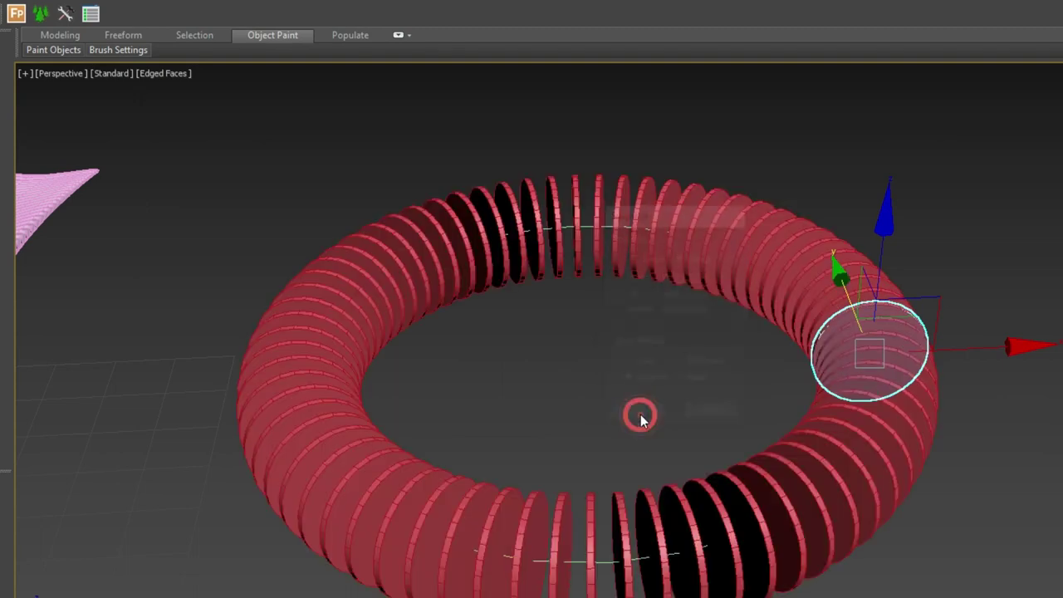
middle_click_drag(640, 415, 870, 521, "alt")
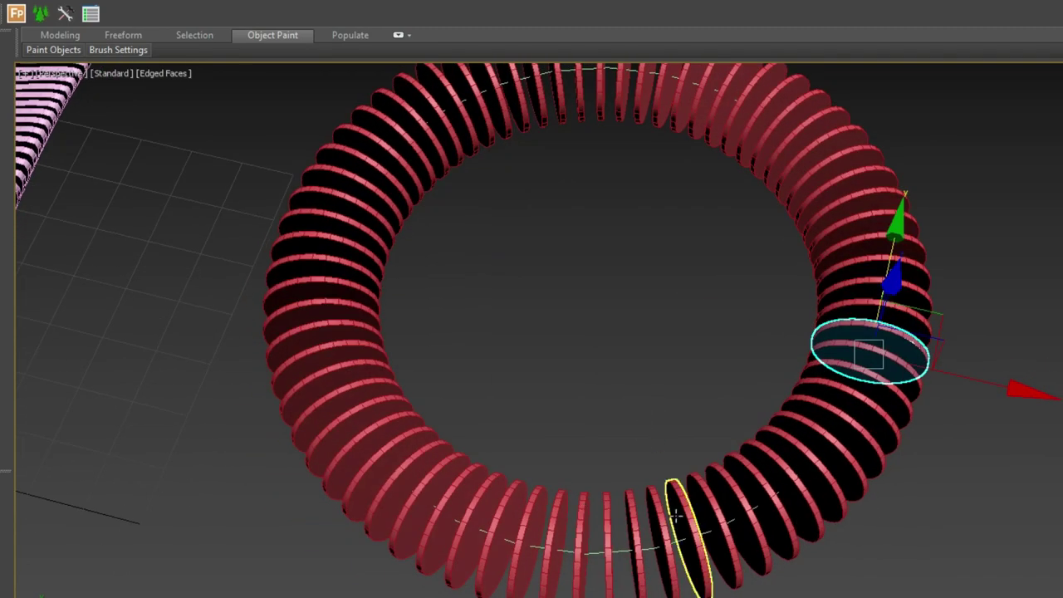
key("ctrl+z")
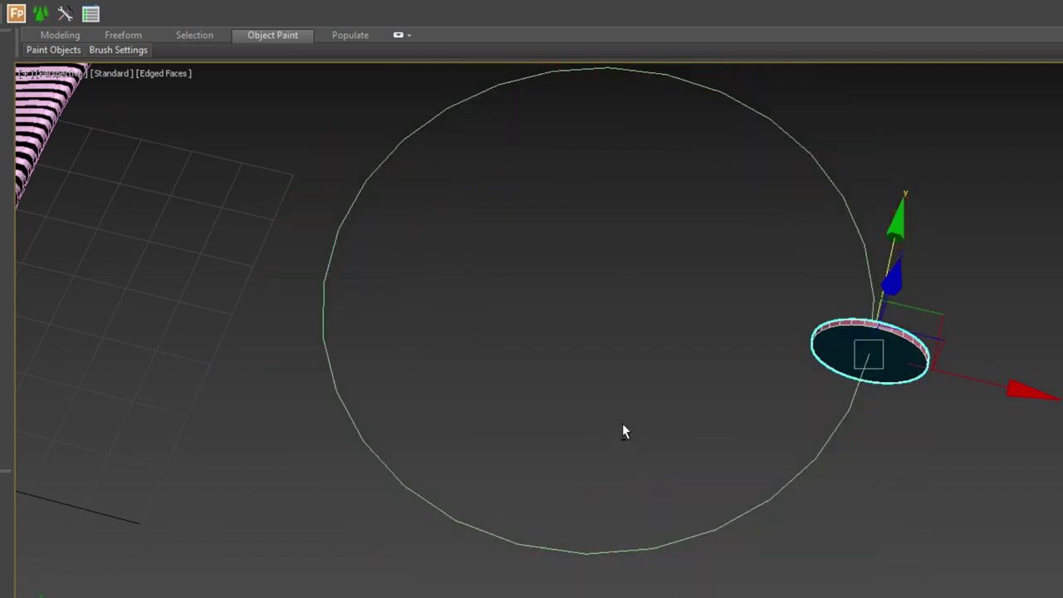
middle_click_drag(622, 423, 622, 449, "alt")
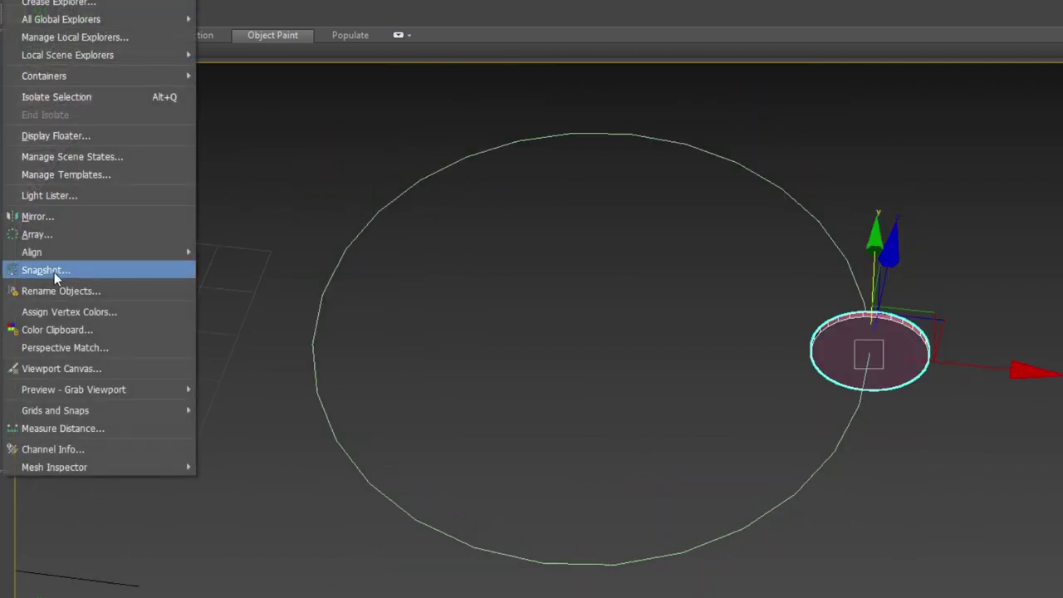
Rerun Snapshot with Copies set to 120 to build the instanced disc ring.
left_click(51, 271)
double_click(684, 310)
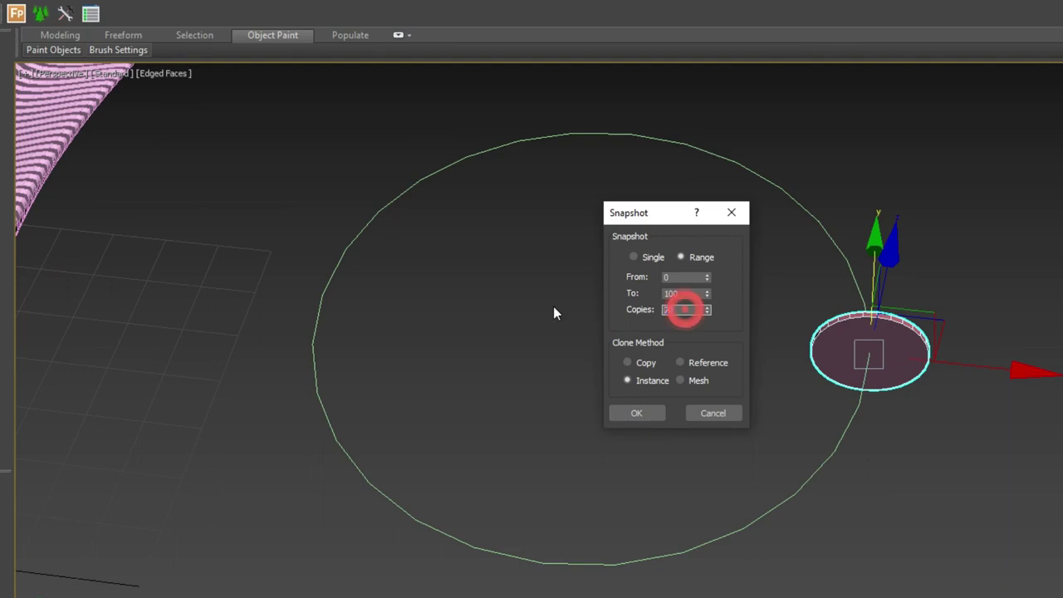
type("120")
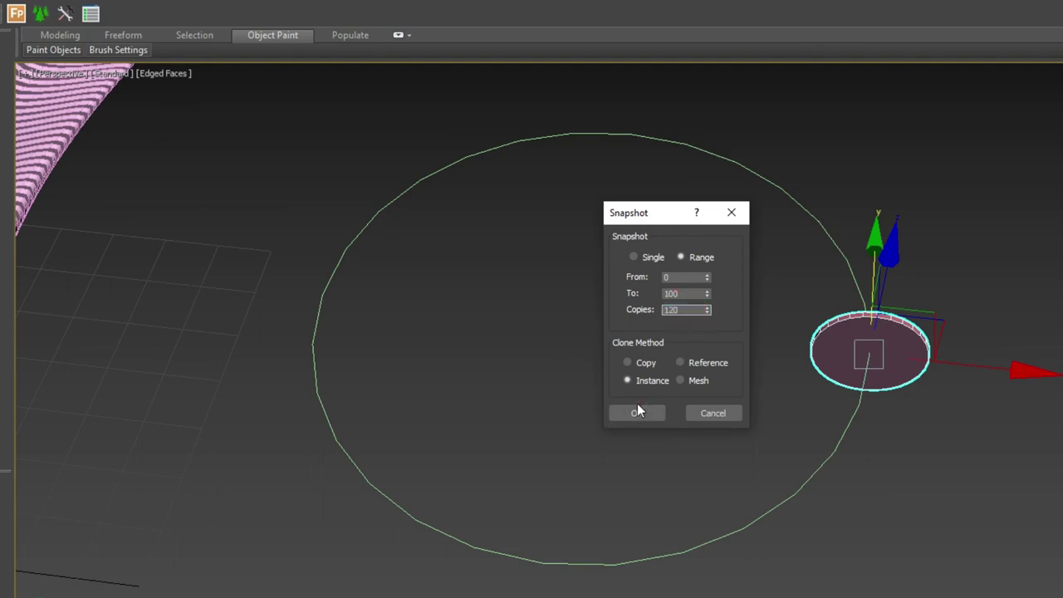
left_click(636, 413)
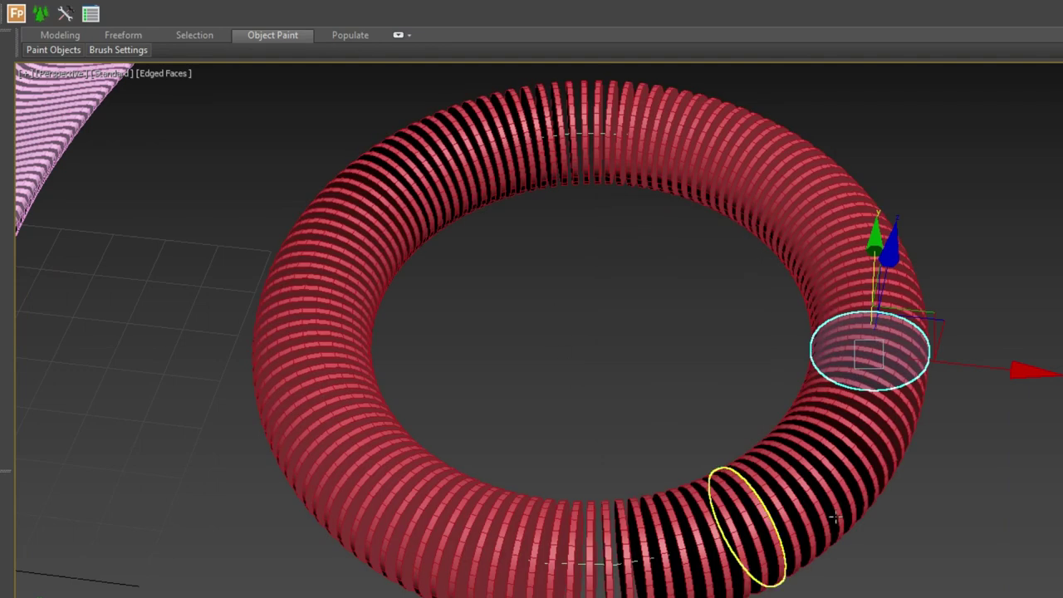
Select a profile vertex on Circle002 and turn on Show End Result to see the slats.
middle_click_drag(834, 516, 821, 444, "alt")
scroll(753, 302, "up", 5)
scroll(753, 302, "up", 2)
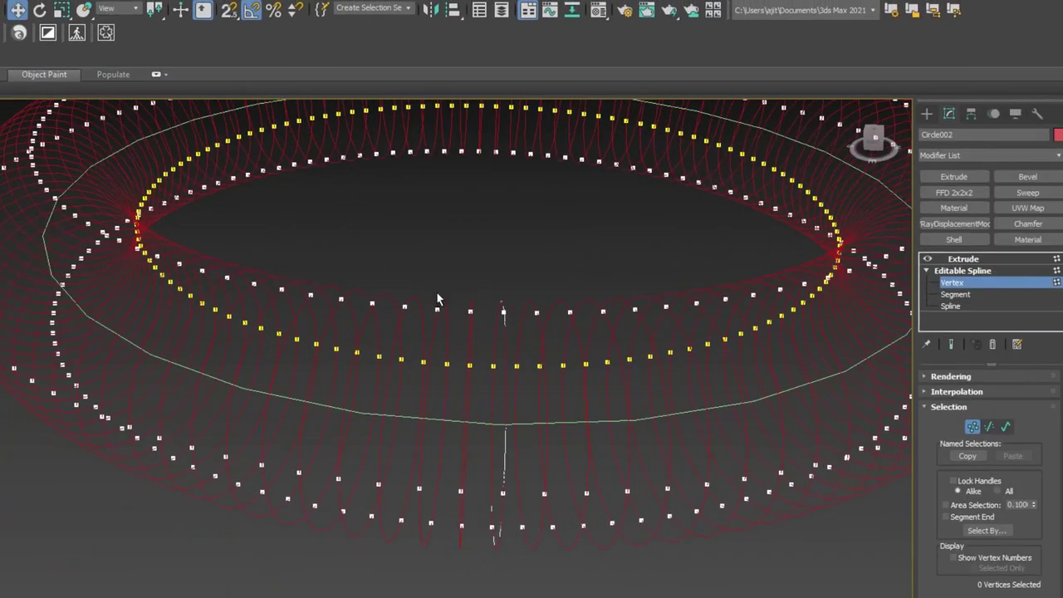
left_click(504, 310)
middle_click_drag(515, 361, 523, 373, "alt")
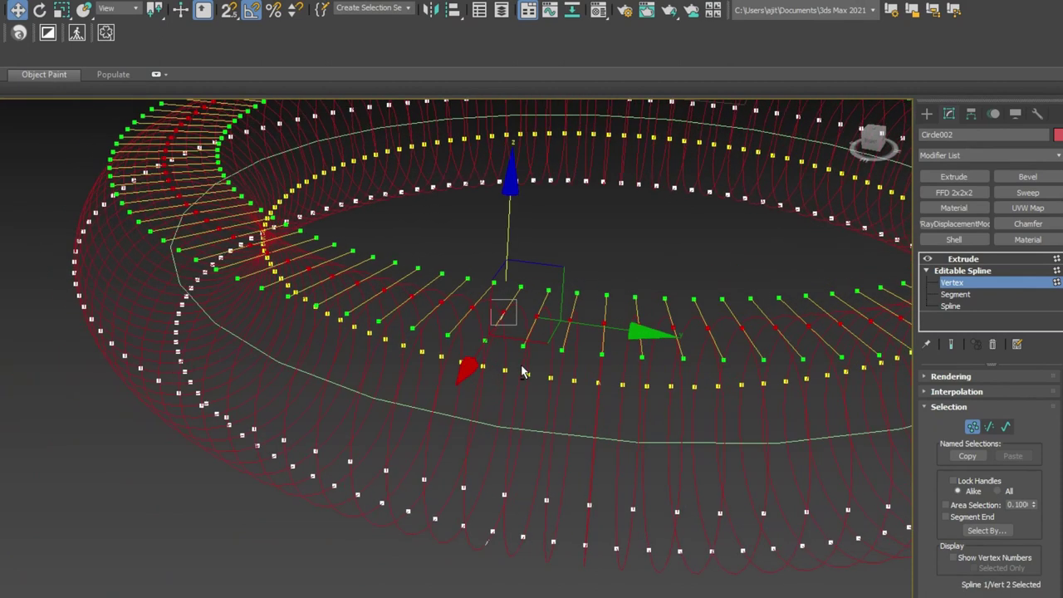
left_click(954, 345)
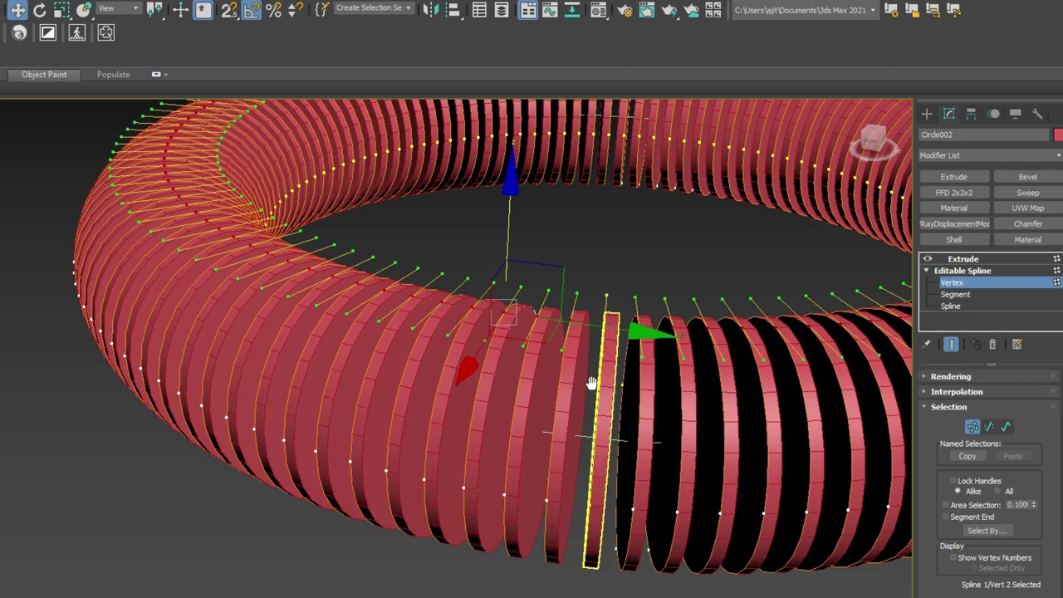
middle_click_drag(593, 379, 494, 432, "alt")
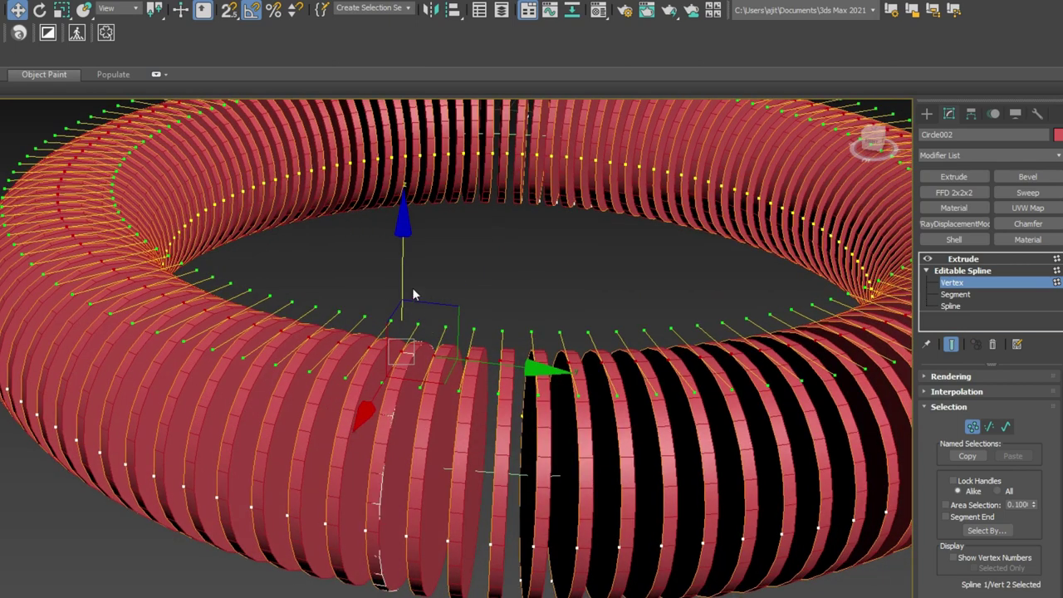
middle_click_drag(439, 316, 420, 290, "alt")
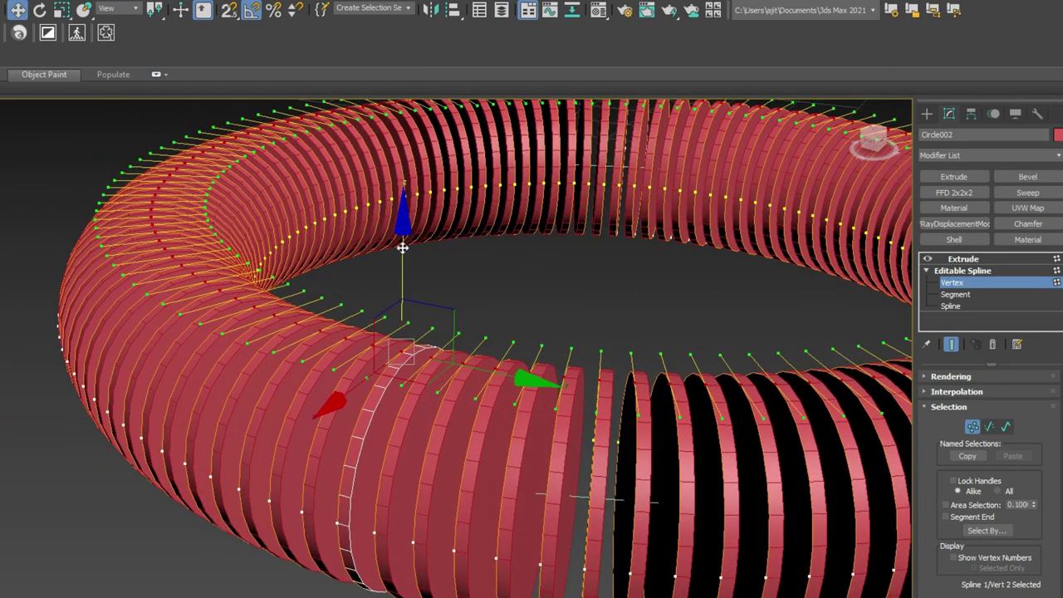
middle_click_drag(402, 248, 399, 186, "alt")
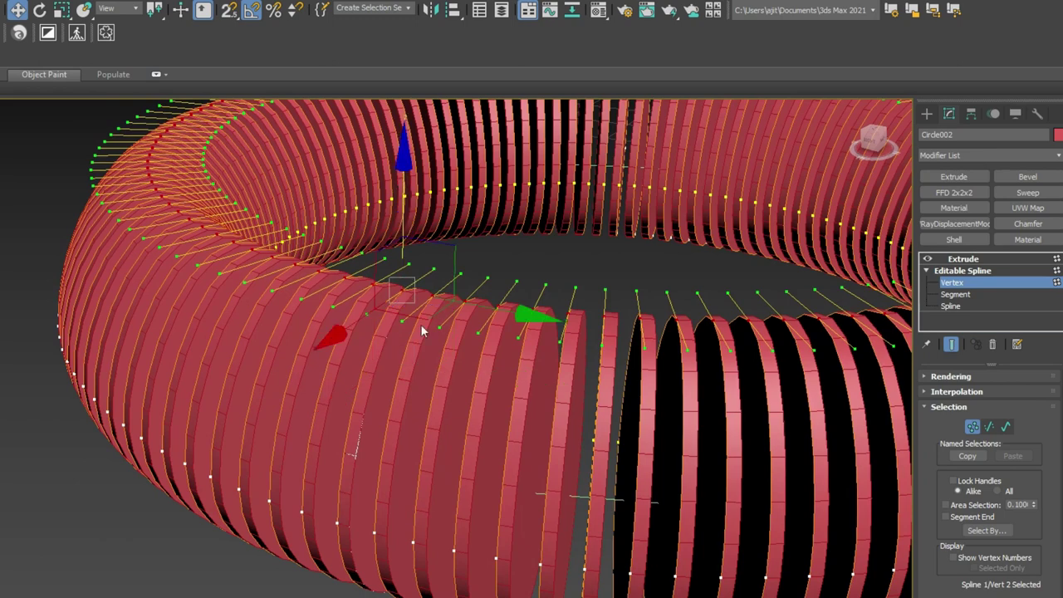
mouse_move(421, 324)
middle_mouse_down("alt")
mouse_move(588, 403)
mouse_move(427, 403)
mouse_move(479, 410)
mouse_move(399, 415)
mouse_move(426, 391)
mouse_move(283, 418)
mouse_move(264, 407)
mouse_move(270, 291)
middle_mouse_up("alt")
Lower a vertex to flatten the outer seat and raise the inner vertices into a tall lip.
left_click(283, 418)
left_click(285, 359)
left_click_drag(270, 291, 282, 365)
left_click_drag(395, 395, 314, 438)
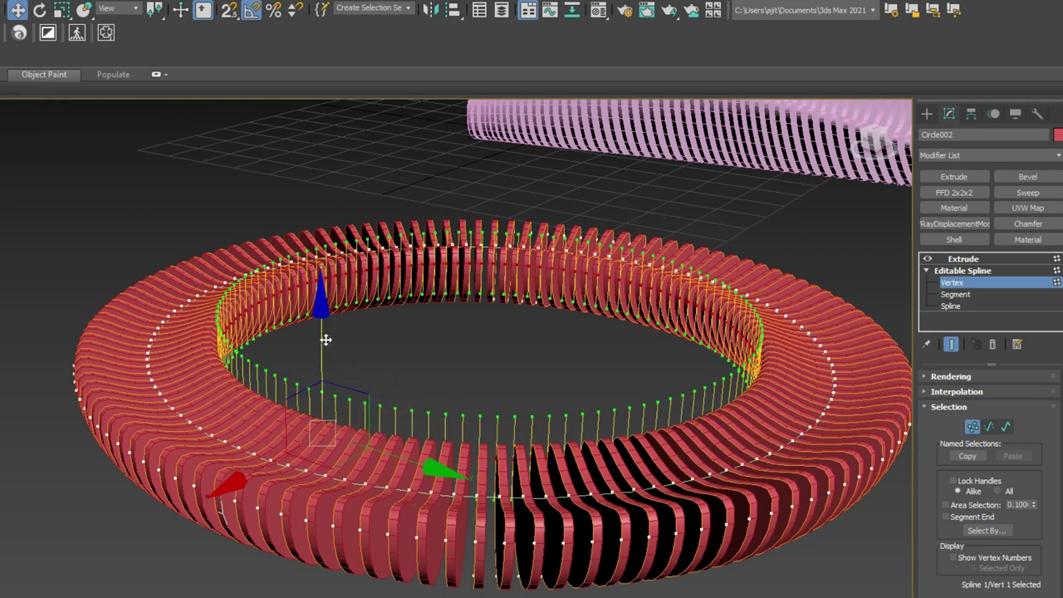
left_click_drag(323, 339, 323, 268)
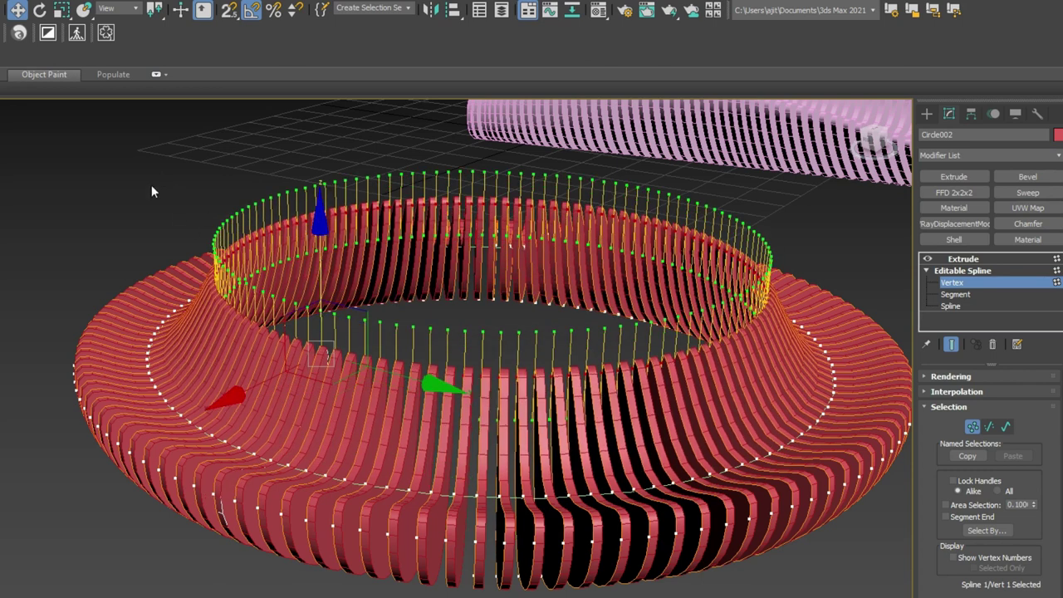
left_click(151, 185)
mouse_move(381, 427)
middle_mouse_down("alt")
mouse_move(417, 428)
mouse_move(397, 427)
middle_mouse_up("alt")
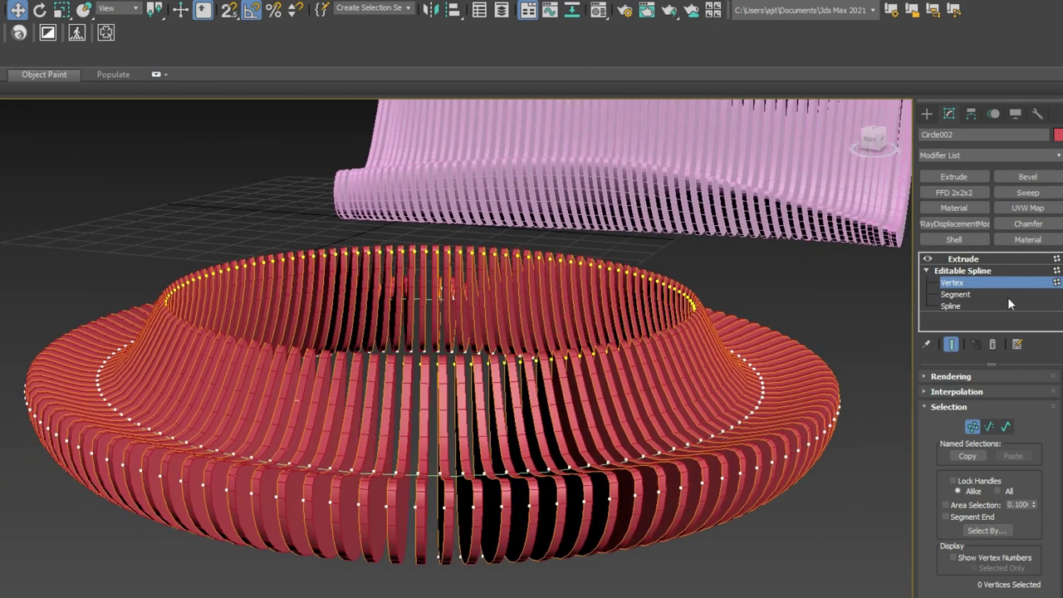
left_click(963, 271)
Select one red slat, enter its Vertex level and collapse the settings rollouts.
left_click(963, 258)
left_click(872, 532)
scroll(433, 500, "up", 5)
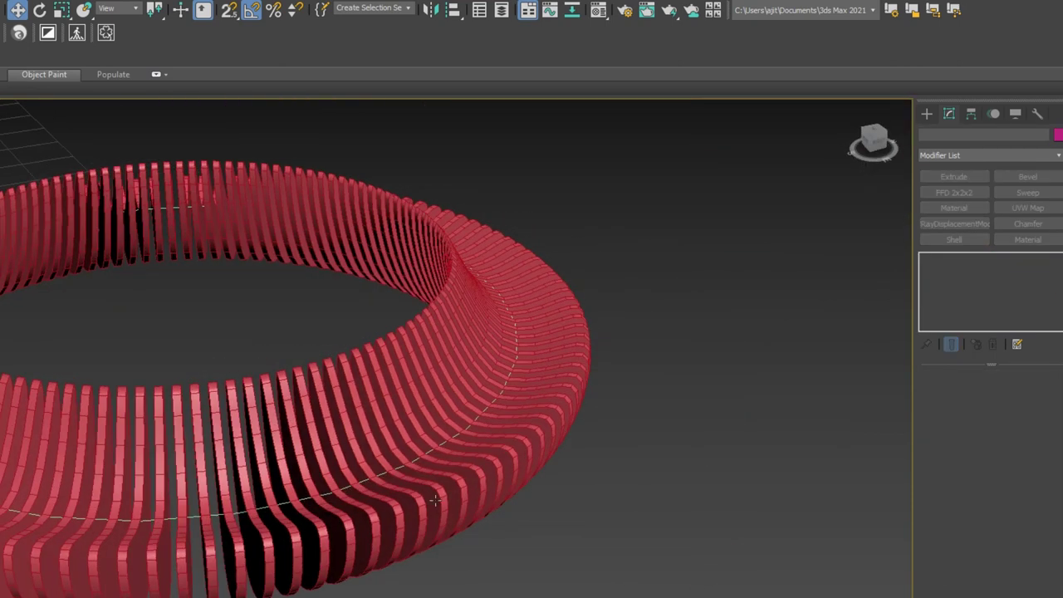
scroll(434, 499, "down", 3)
scroll(424, 447, "down", 3)
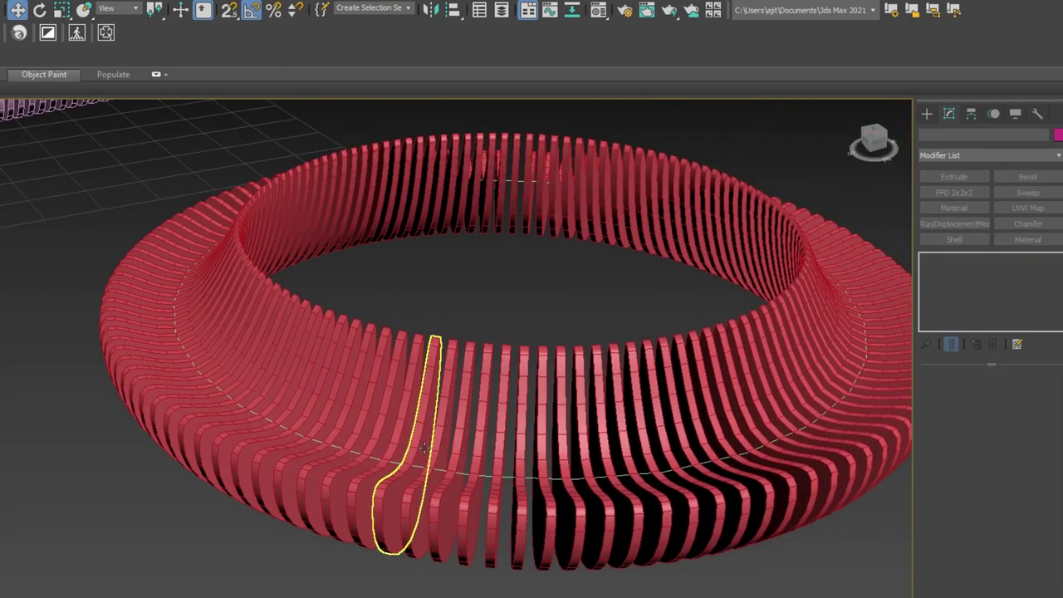
middle_click_drag(425, 449, 465, 409, "alt")
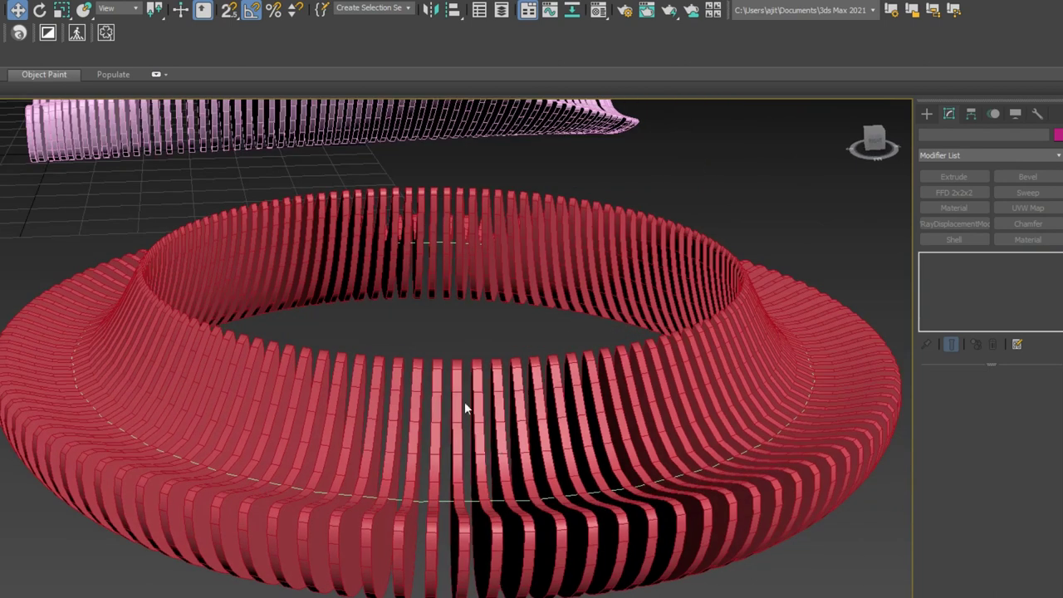
left_click(416, 391)
left_click(942, 282)
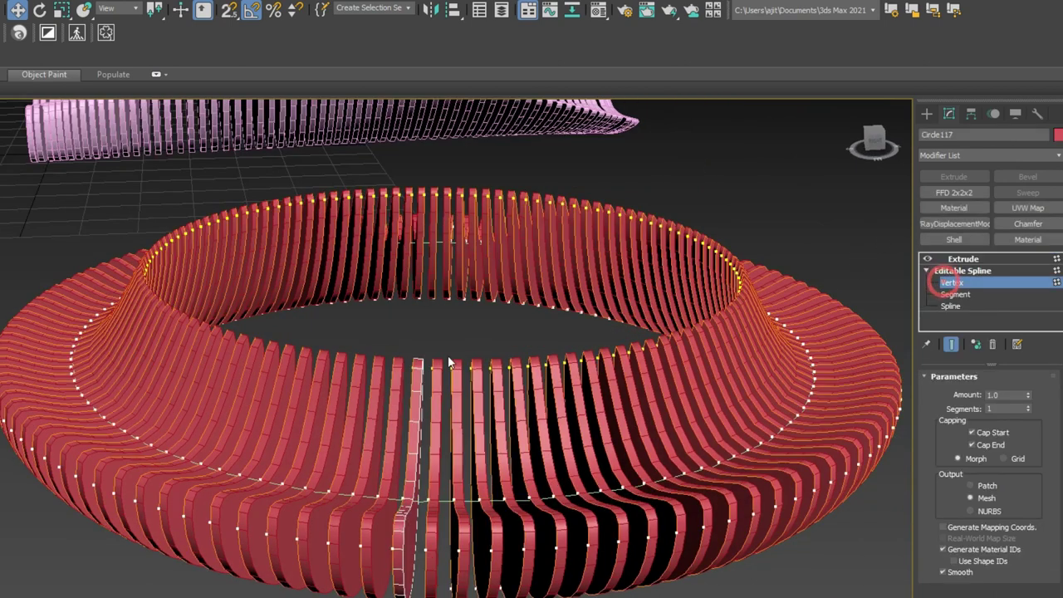
left_click(417, 364)
mouse_move(378, 397)
middle_mouse_down("alt")
mouse_move(452, 407)
mouse_move(418, 487)
mouse_move(191, 534)
mouse_move(337, 439)
middle_mouse_up("alt")
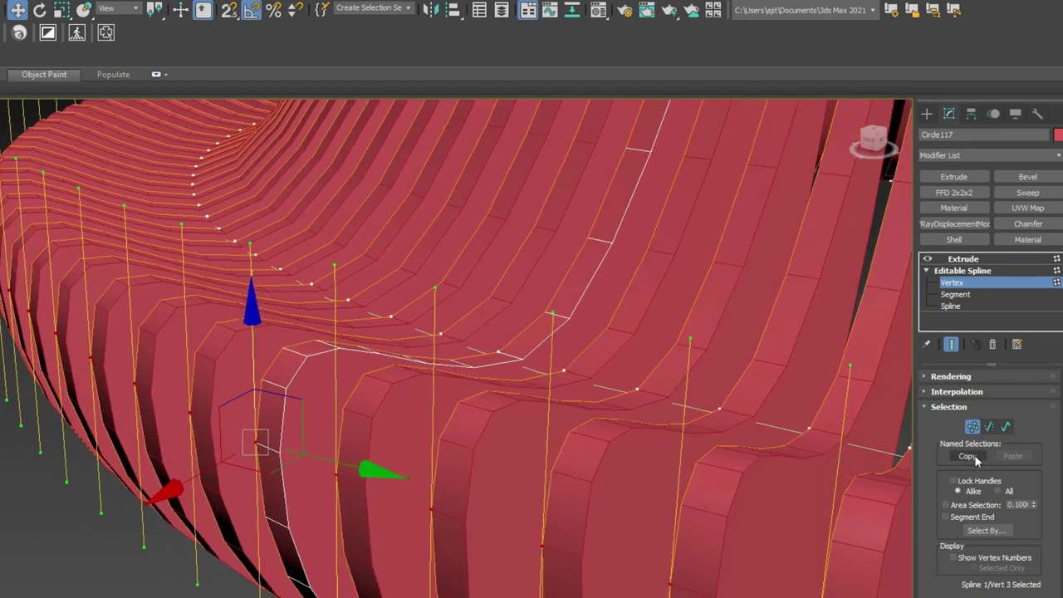
right_click(935, 426)
left_click(969, 451)
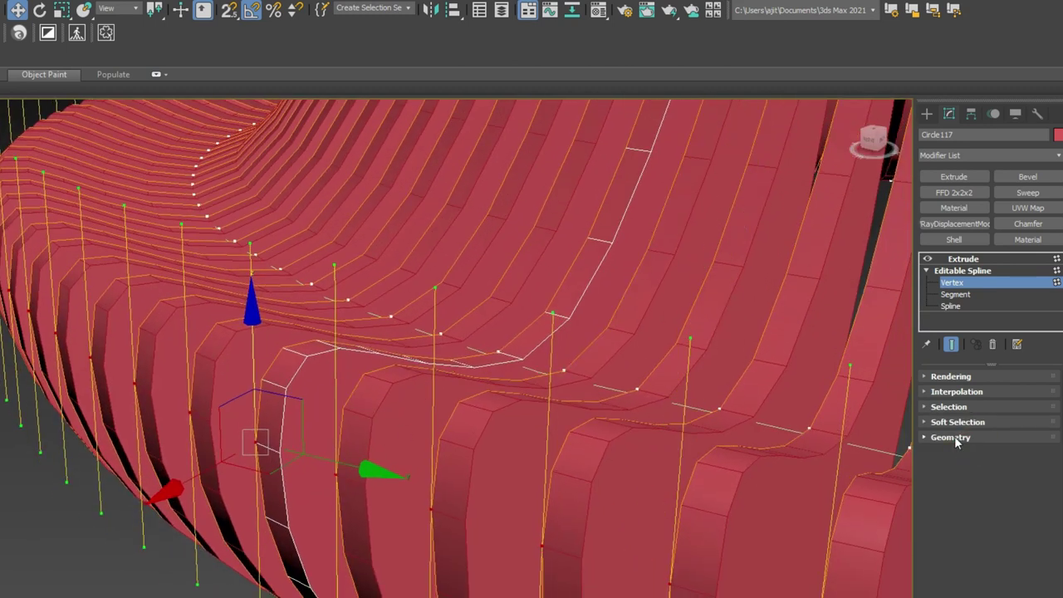
right_click(378, 303)
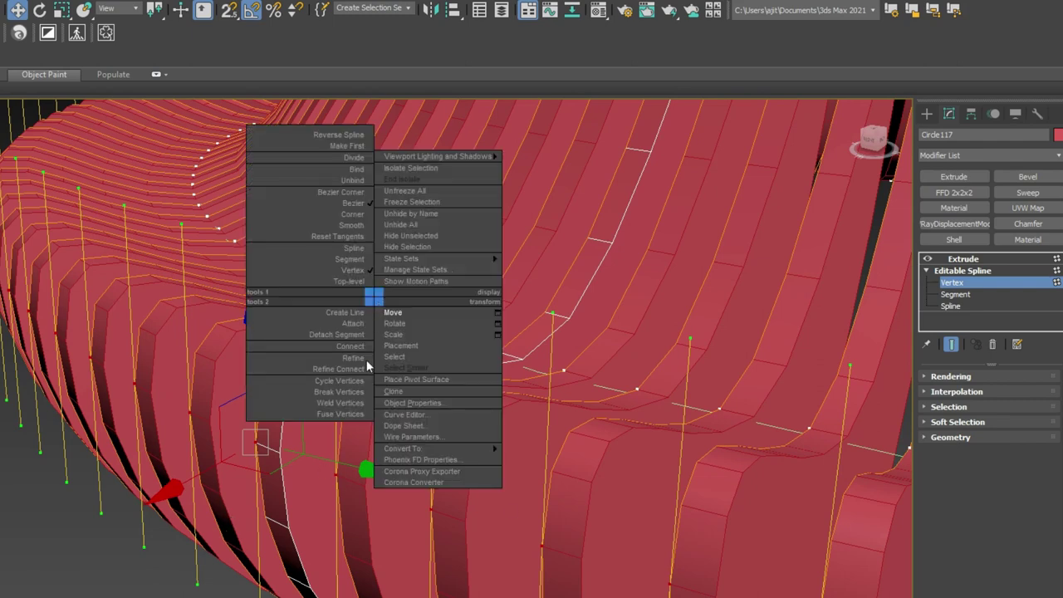
left_click(353, 366)
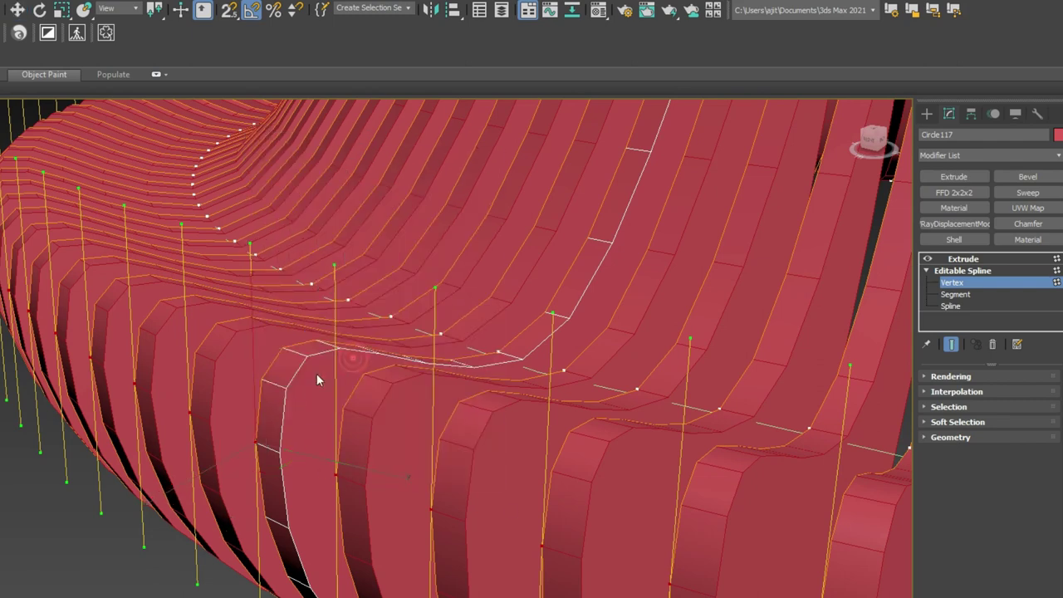
Push a row of profile vertices down into a dip, shift it sideways, then lift it slightly.
left_click(406, 353)
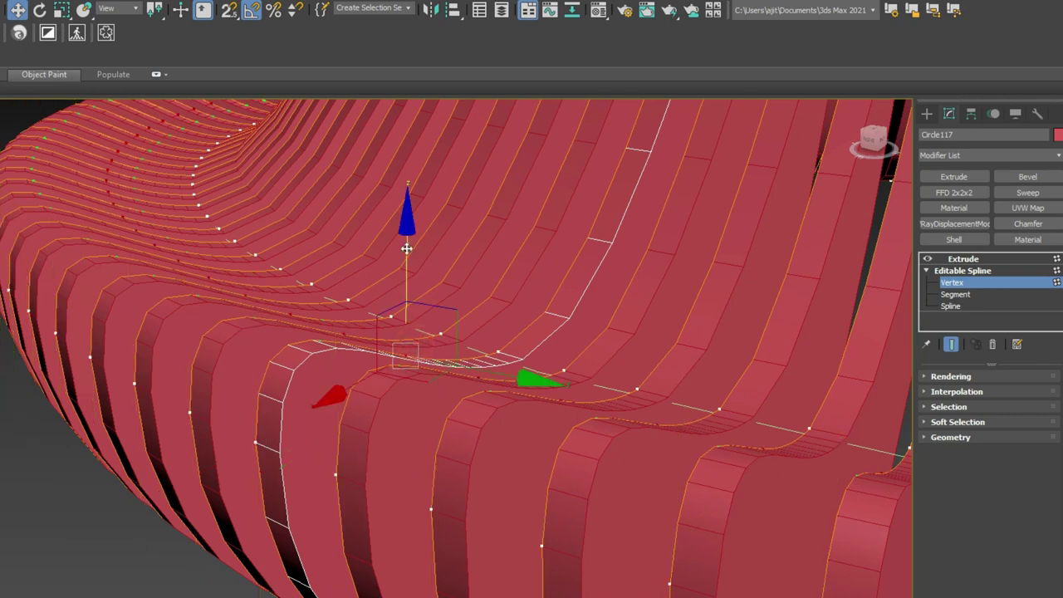
left_click_drag(405, 228, 405, 304)
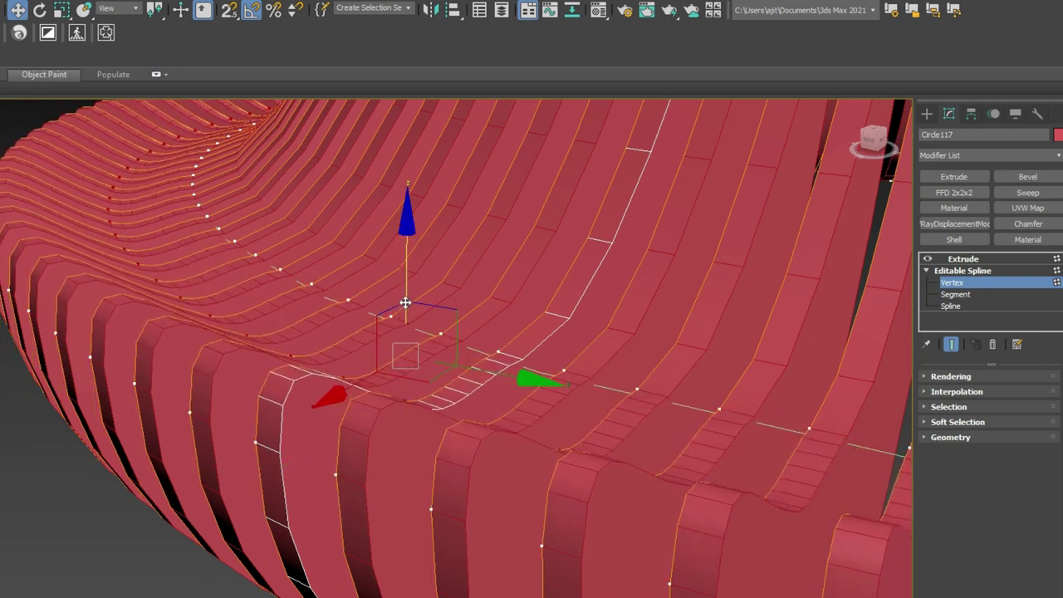
mouse_move(405, 304)
middle_mouse_down("alt")
mouse_move(537, 456)
mouse_move(333, 420)
middle_mouse_up("alt")
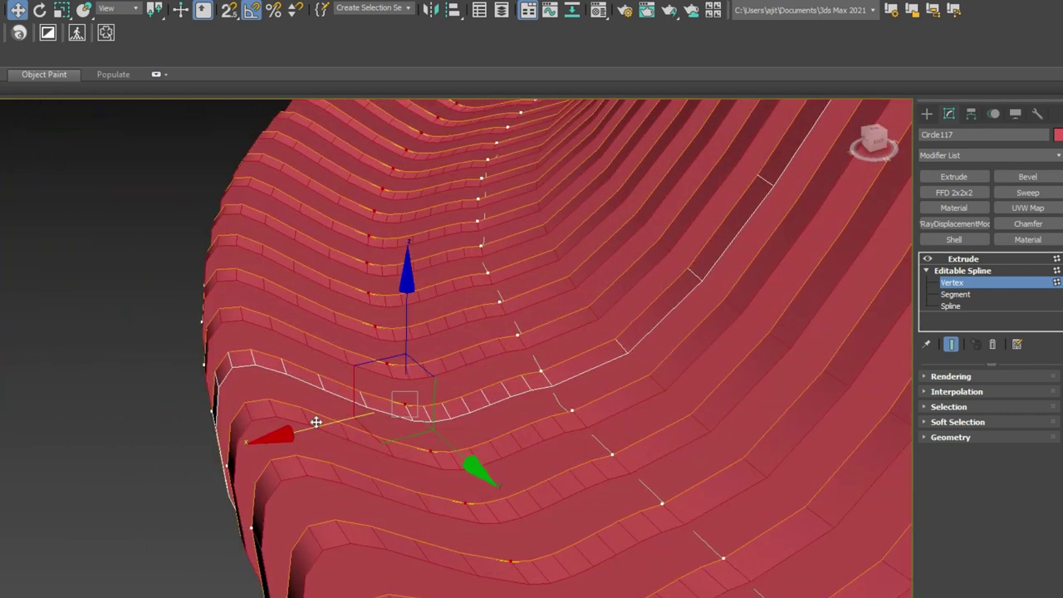
mouse_move(316, 423)
left_mouse_down()
mouse_move(255, 432)
mouse_move(311, 418)
left_mouse_up()
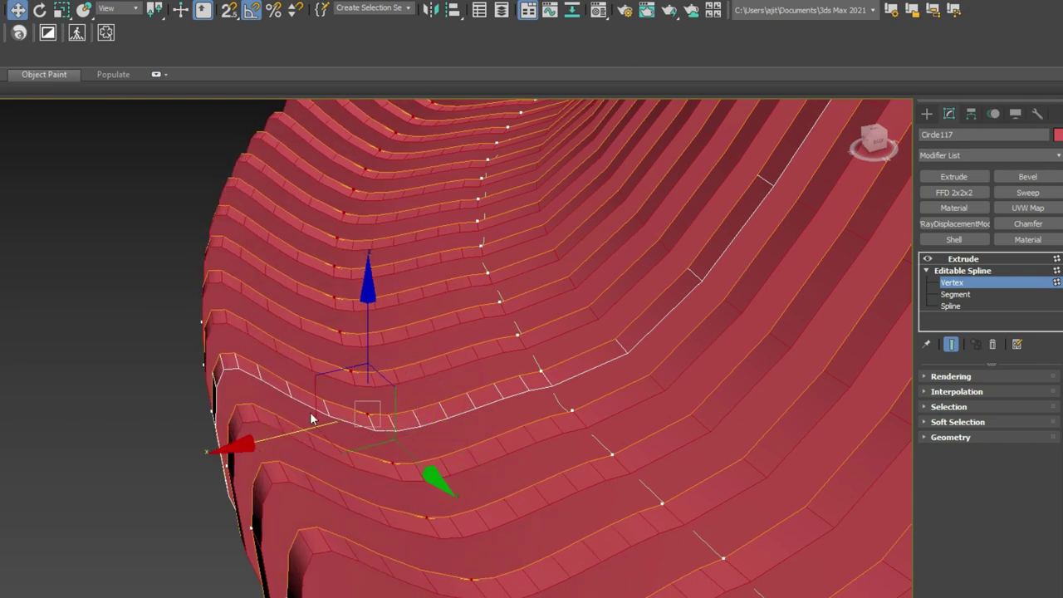
left_click_drag(369, 315, 368, 240)
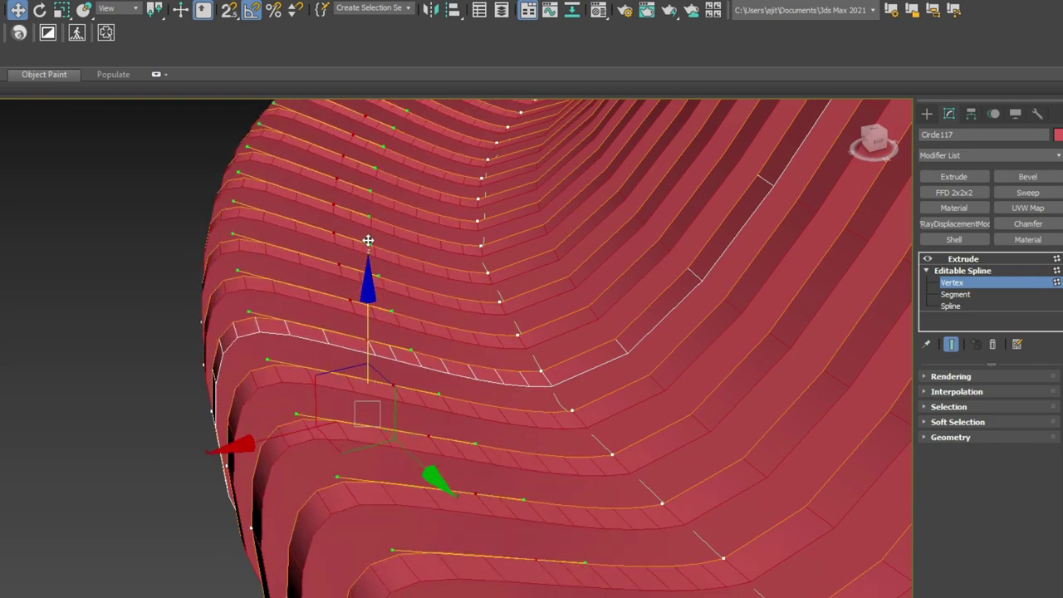
scroll(368, 241, "down", 3)
middle_click_drag(433, 314, 515, 339, "alt")
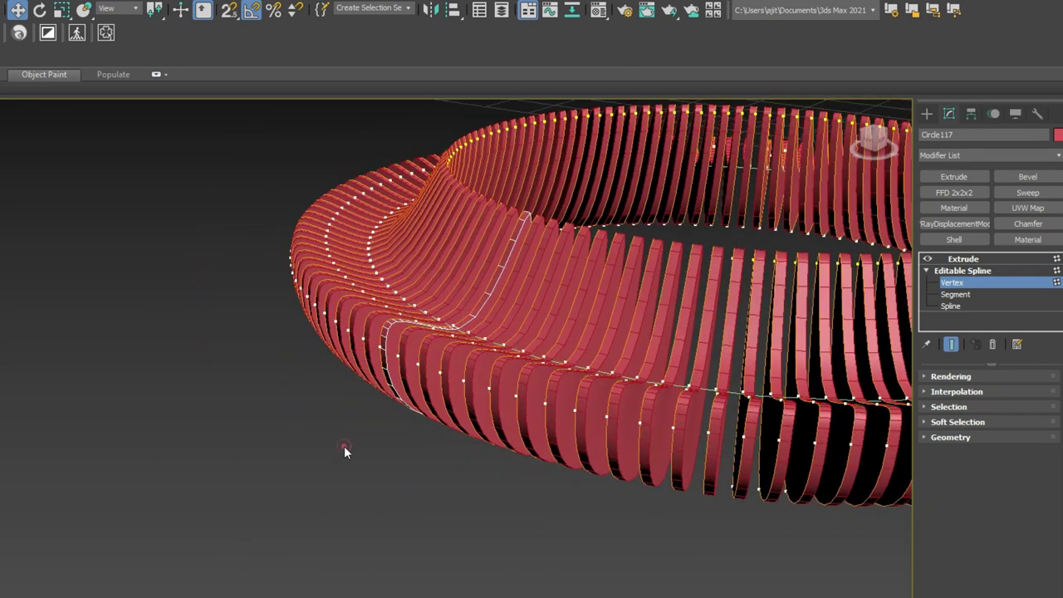
mouse_move(344, 446)
middle_mouse_down("alt")
mouse_move(417, 423)
mouse_move(415, 323)
middle_mouse_up("alt")
scroll(415, 322, "up", 5)
scroll(457, 296, "up", 1)
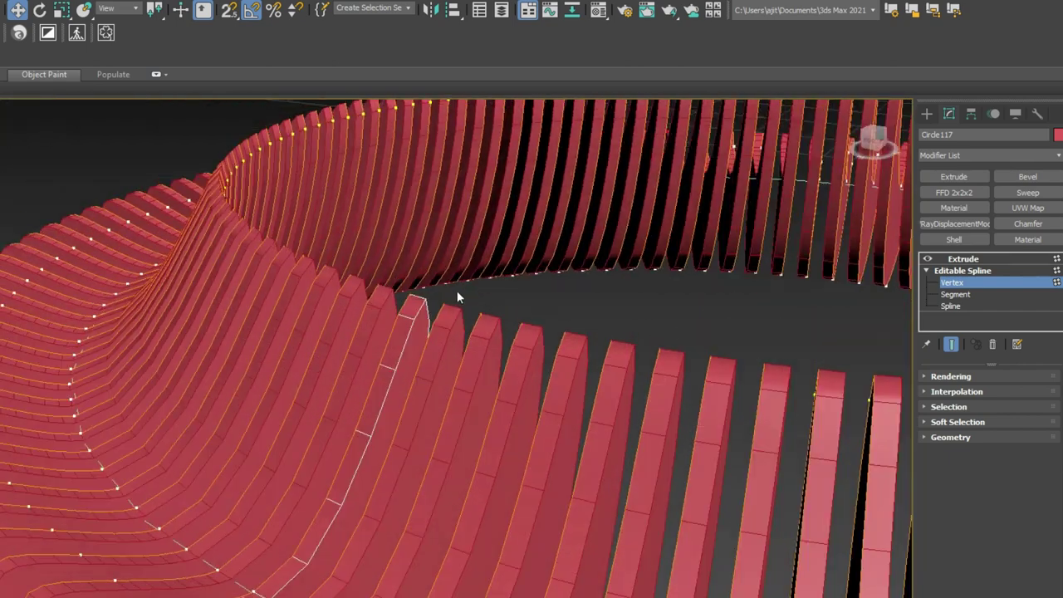
Fillet a profile vertex corner with a radius of about 2.78.
key("F3")
left_click(414, 310)
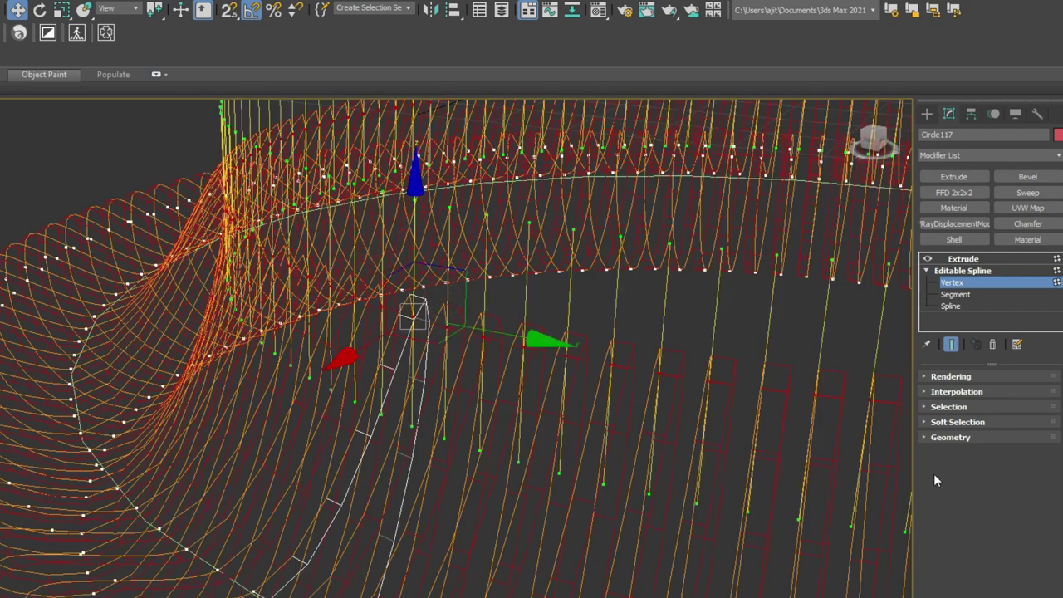
left_click(948, 436)
left_click(962, 490)
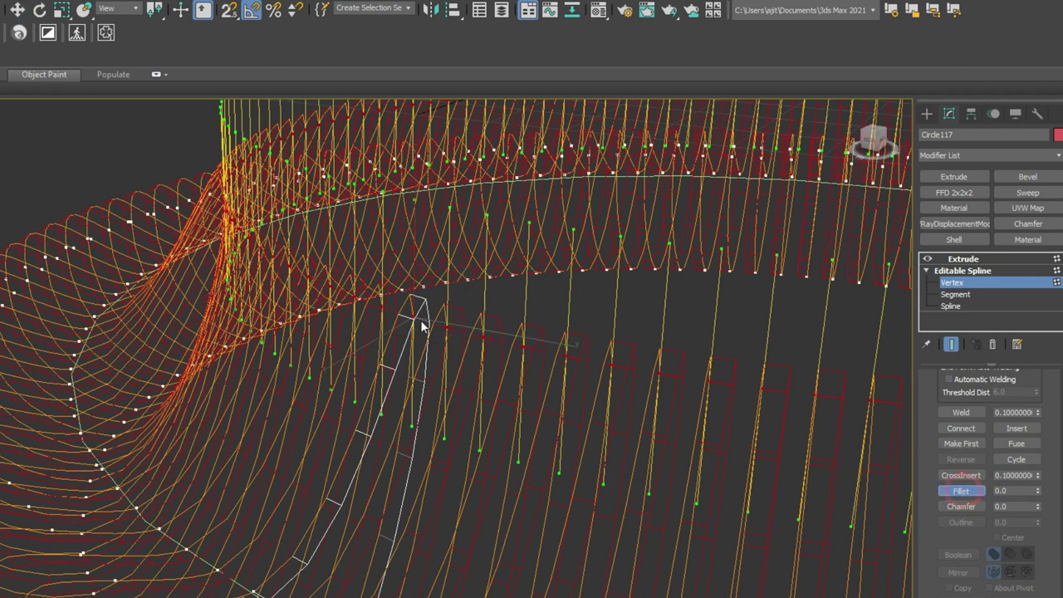
key("F3")
mouse_move(418, 313)
left_mouse_down()
mouse_move(414, 276)
mouse_move(409, 298)
left_mouse_up()
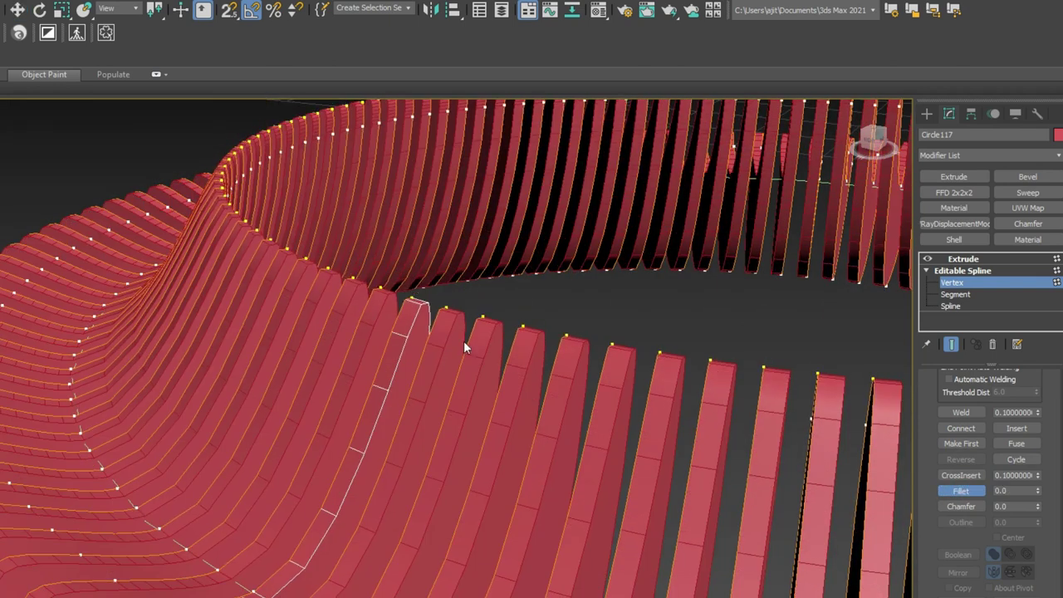
right_click(430, 331)
Switch to Refine, zoom extents on the ring and return to shaded view.
key("F3")
right_click(410, 329)
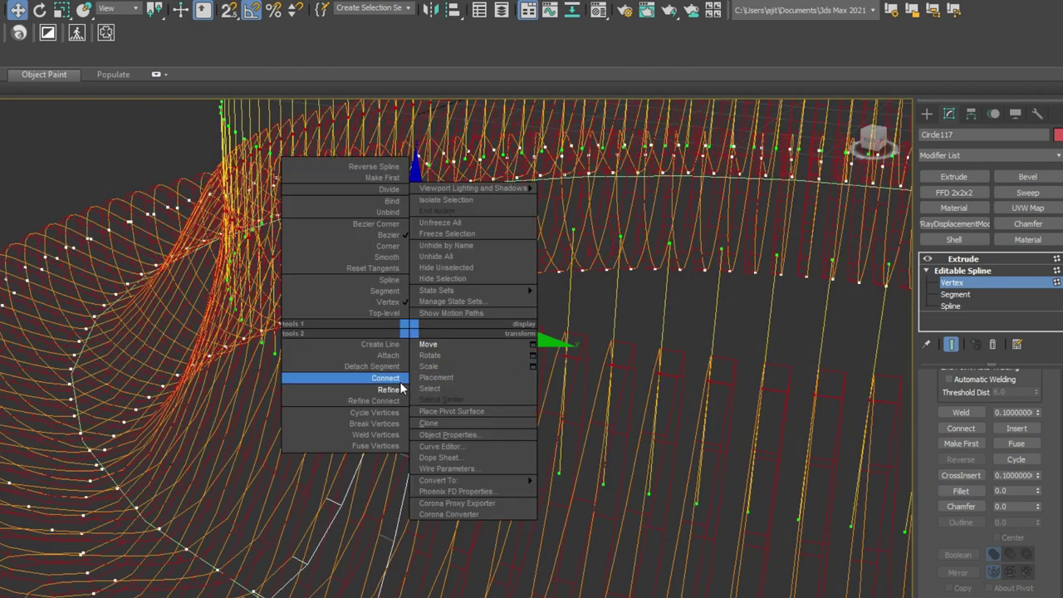
left_click(401, 388)
key("z")
key("F3")
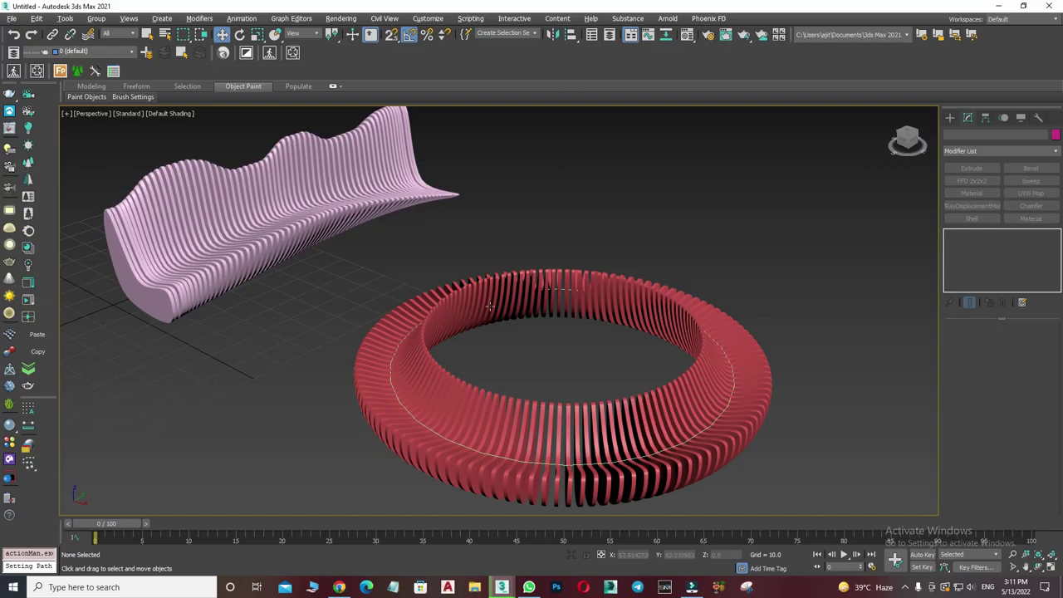
Bring the ring to the centre of the view and select the whole slatted ring.
middle_click_drag(490, 307, 344, 245, "alt")
left_click(343, 246)
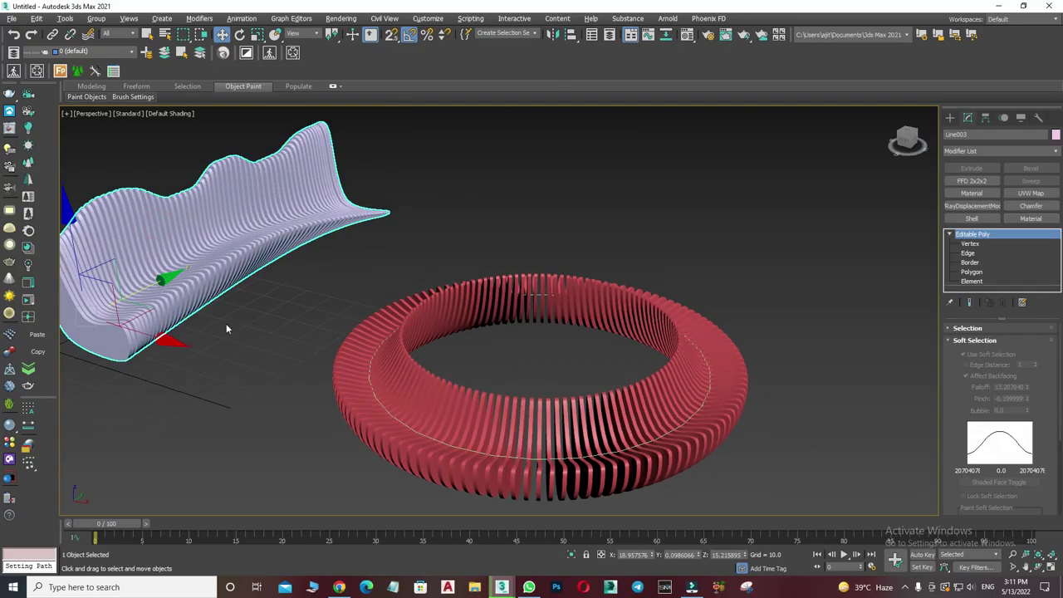
mouse_move(226, 329)
middle_mouse_down("alt")
mouse_move(325, 323)
mouse_move(325, 299)
middle_mouse_up("alt")
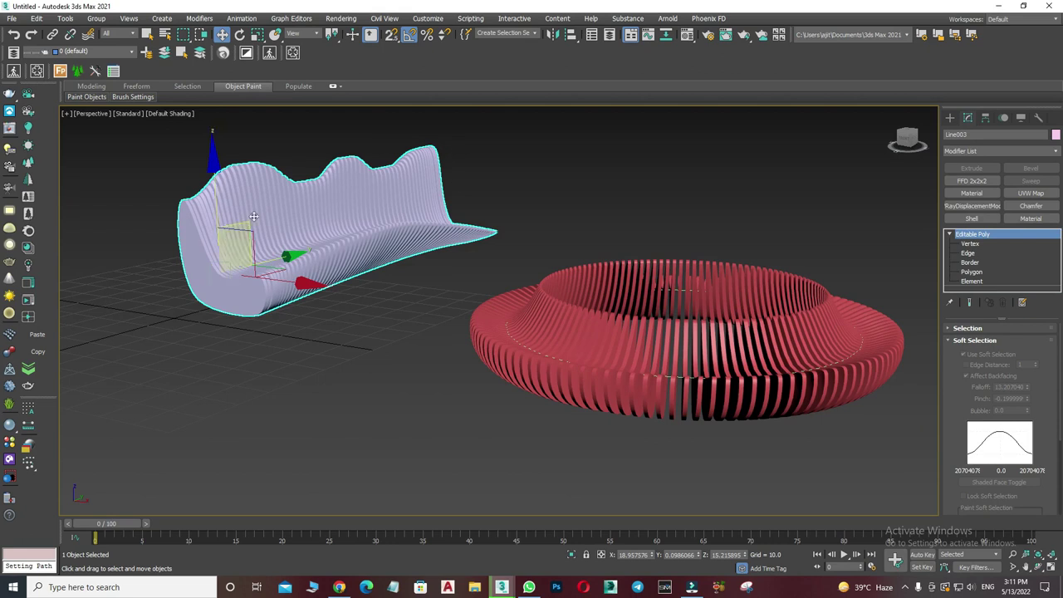
mouse_move(337, 322)
middle_mouse_down("alt")
mouse_move(467, 402)
mouse_move(681, 266)
middle_mouse_up("alt")
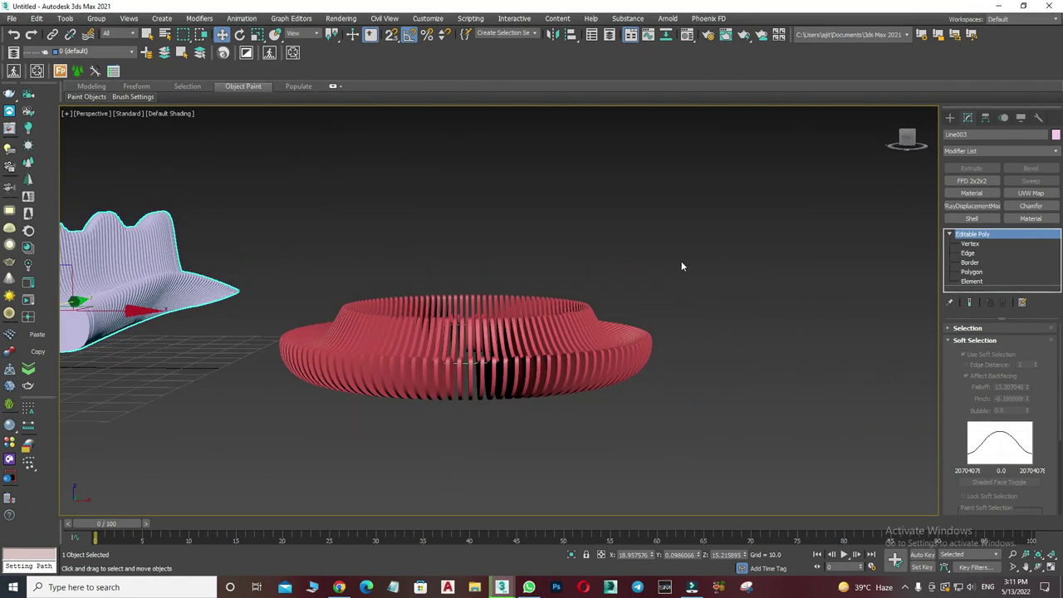
left_click_drag(325, 436, 263, 436)
right_click(587, 281)
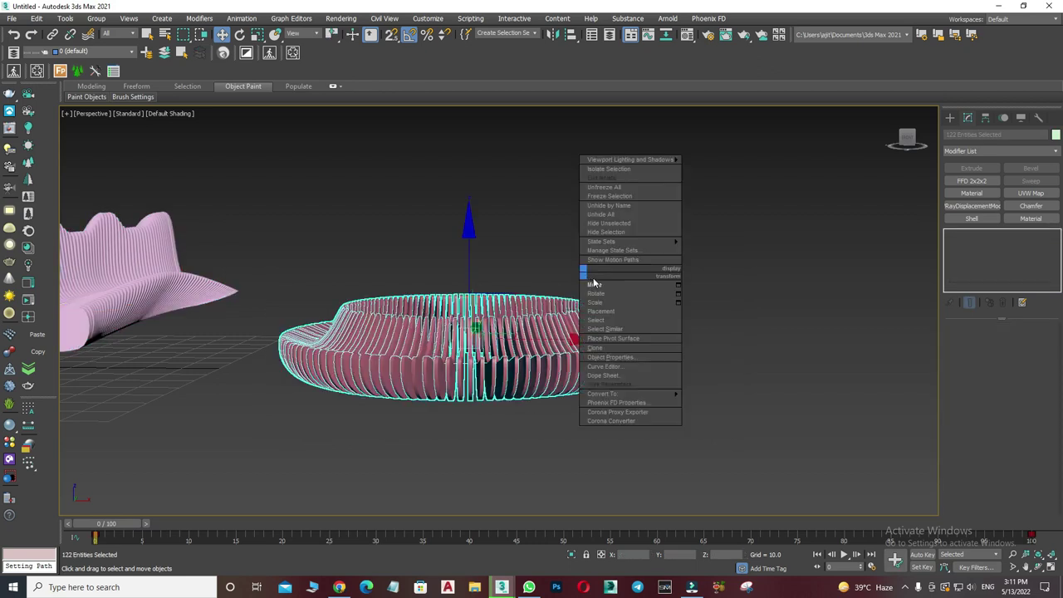
left_click(526, 210)
left_click(691, 208)
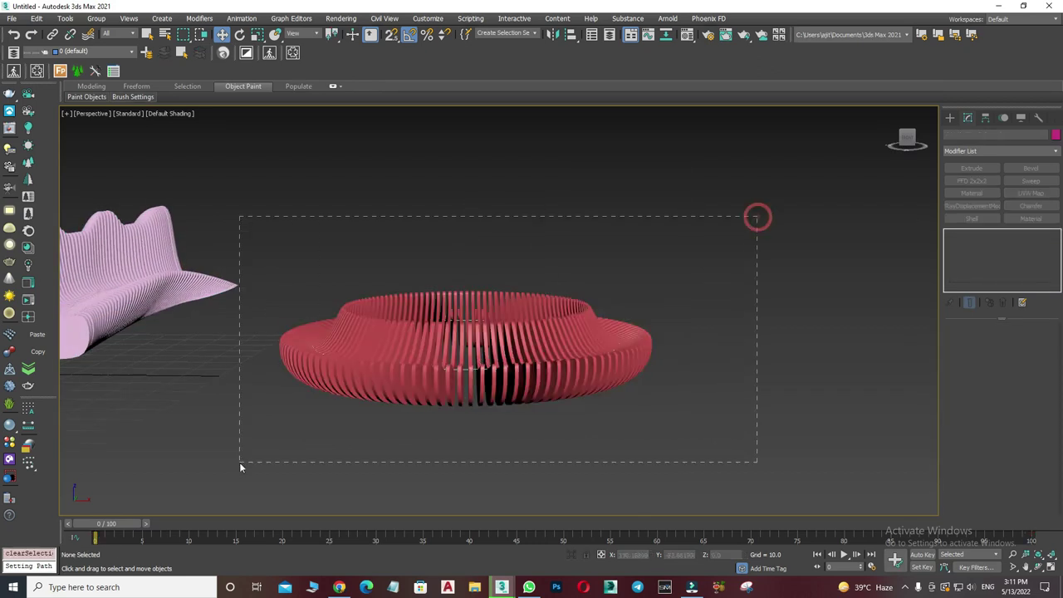
Delete the guide circle running through the ring and select the single slat Circle002.
left_click_drag(240, 467, 237, 465)
scroll(505, 434, "up", 1)
scroll(459, 411, "up", 5)
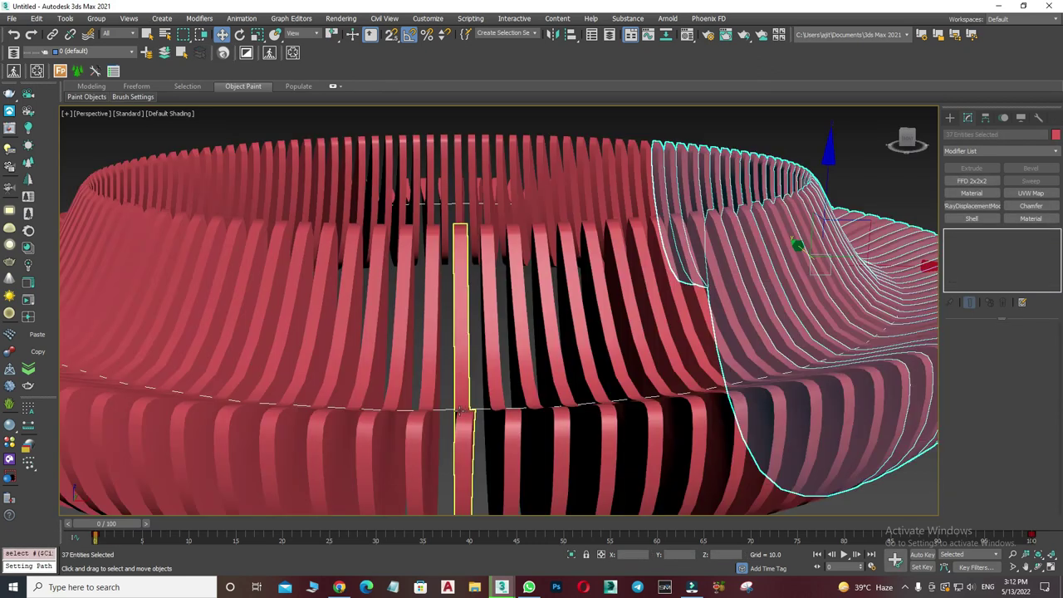
left_click(446, 409)
left_click(446, 409)
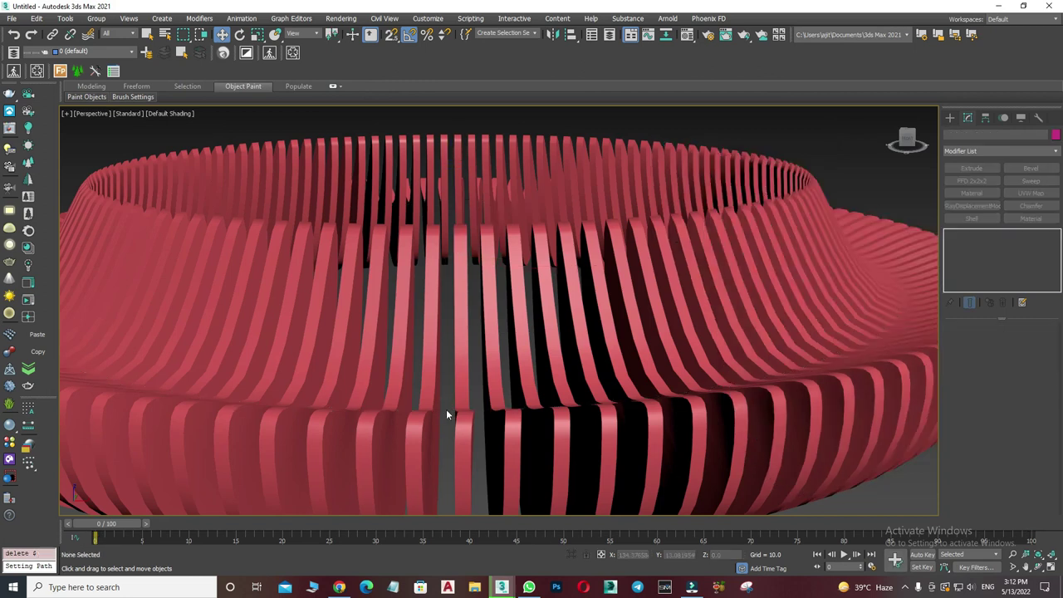
scroll(446, 409, "down", 8)
middle_click_drag(684, 227, 514, 400, "alt")
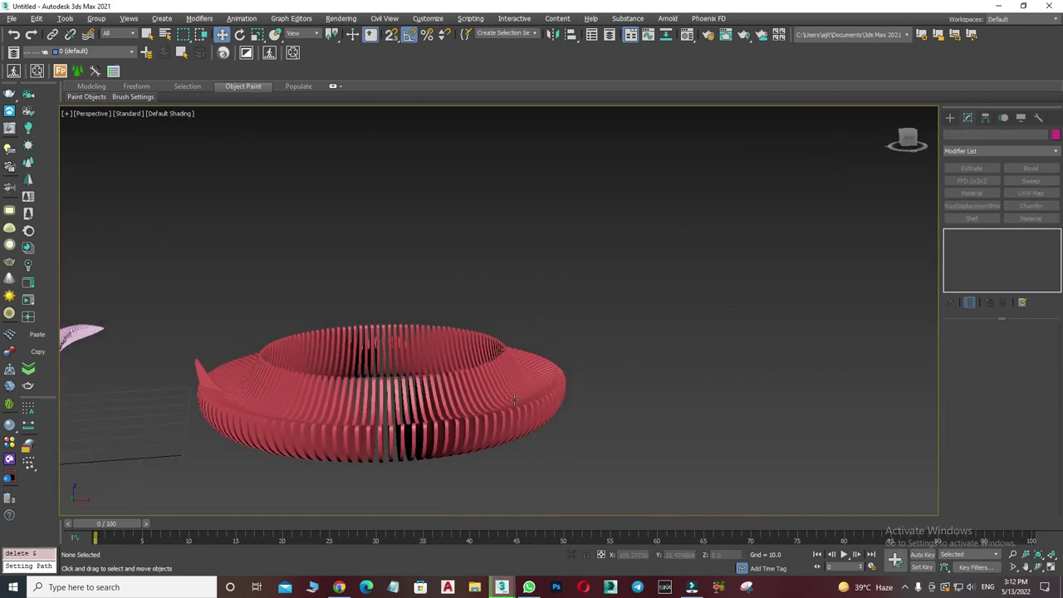
left_click(200, 367)
Select all of the ring's slats and convert them to Editable Poly.
left_click(195, 367)
middle_click_drag(195, 366, 211, 510, "alt")
left_click_drag(211, 510, 676, 240)
right_click(509, 328)
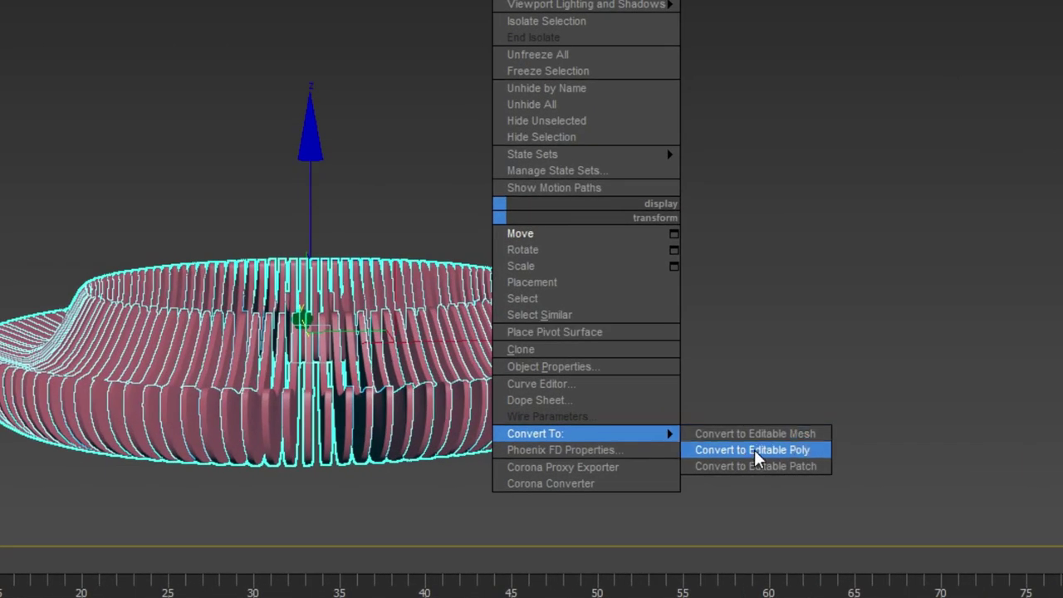
left_click(753, 451)
left_click(628, 174)
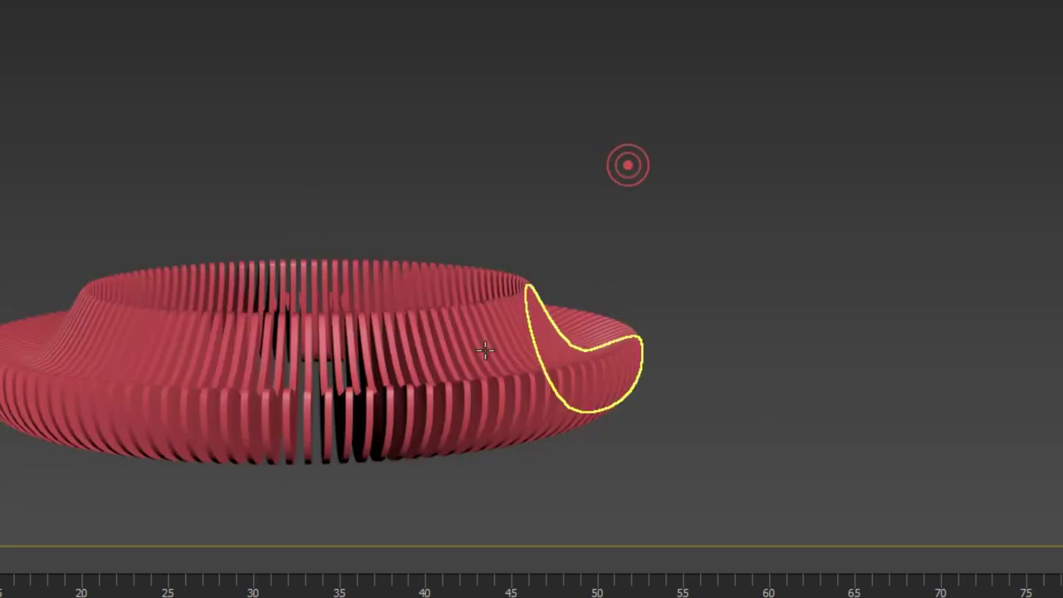
left_click(466, 373)
left_click_drag(914, 3, 4, 523)
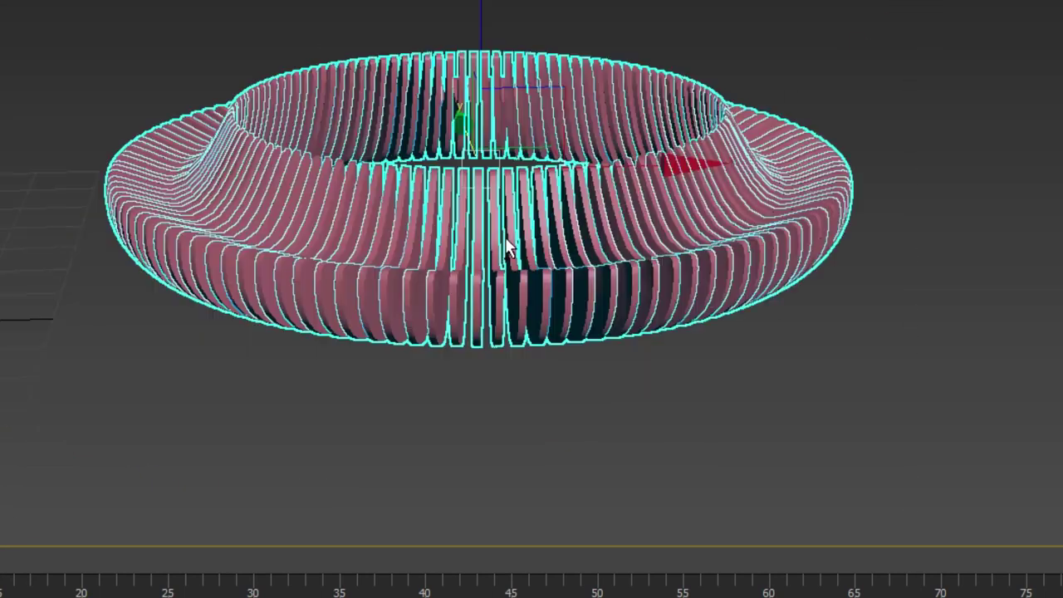
middle_click_drag(506, 244, 820, 166, "alt")
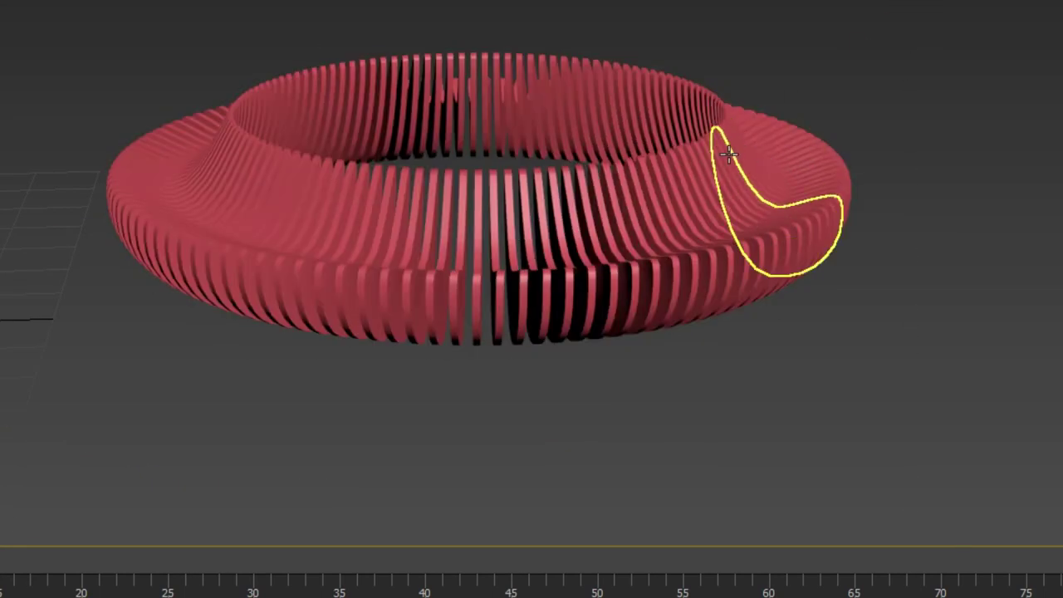
Attach every listed slat to one slat via Attach List with Ctrl+A, forming Circle112.
left_click(820, 166)
left_click(955, 428)
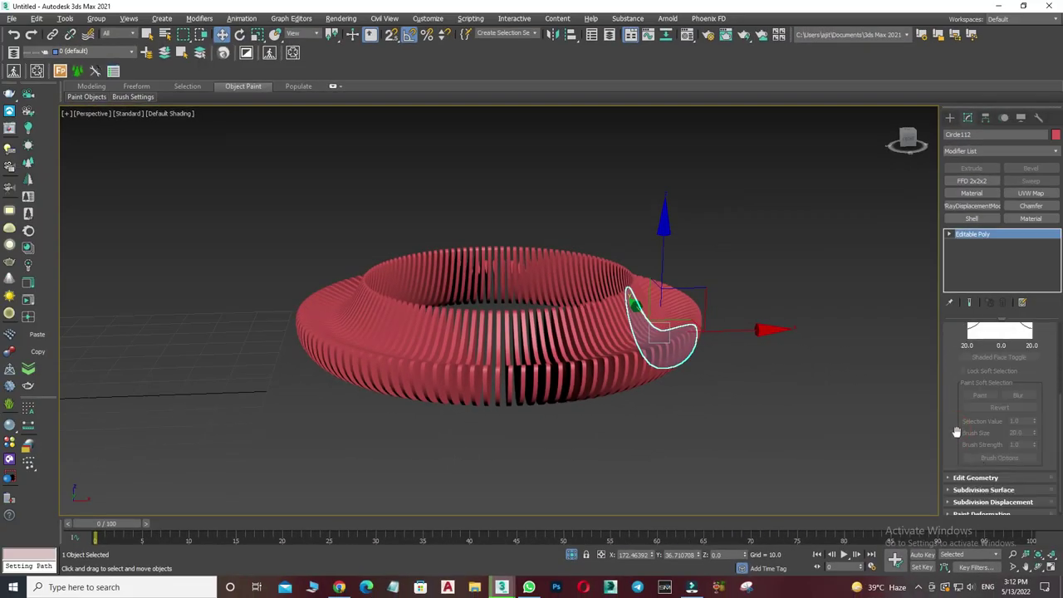
left_click_drag(956, 431, 957, 508)
left_click(957, 242)
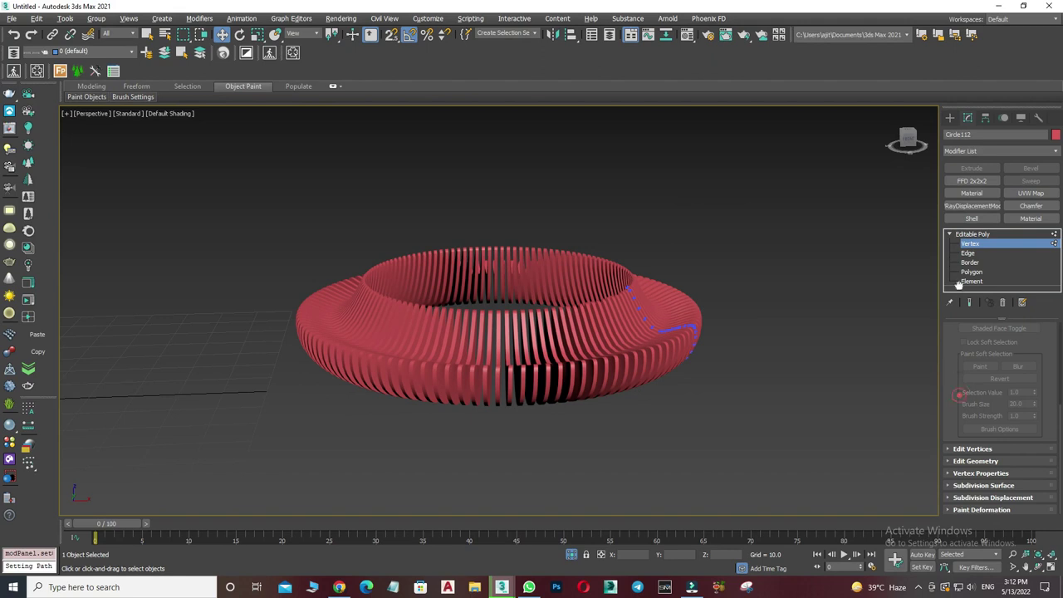
left_click(966, 462)
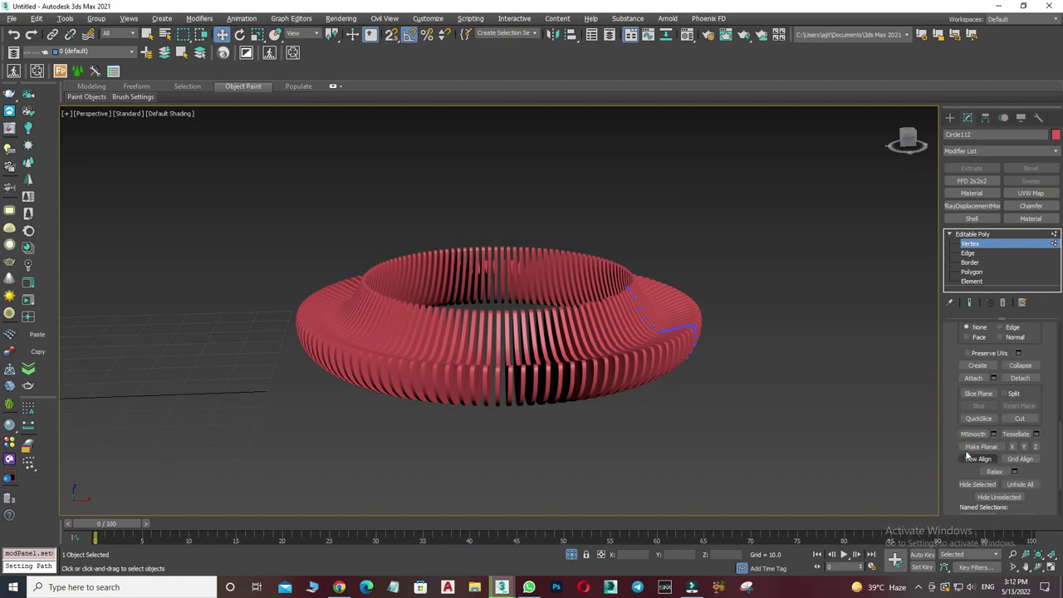
left_click(994, 378)
left_click(108, 233)
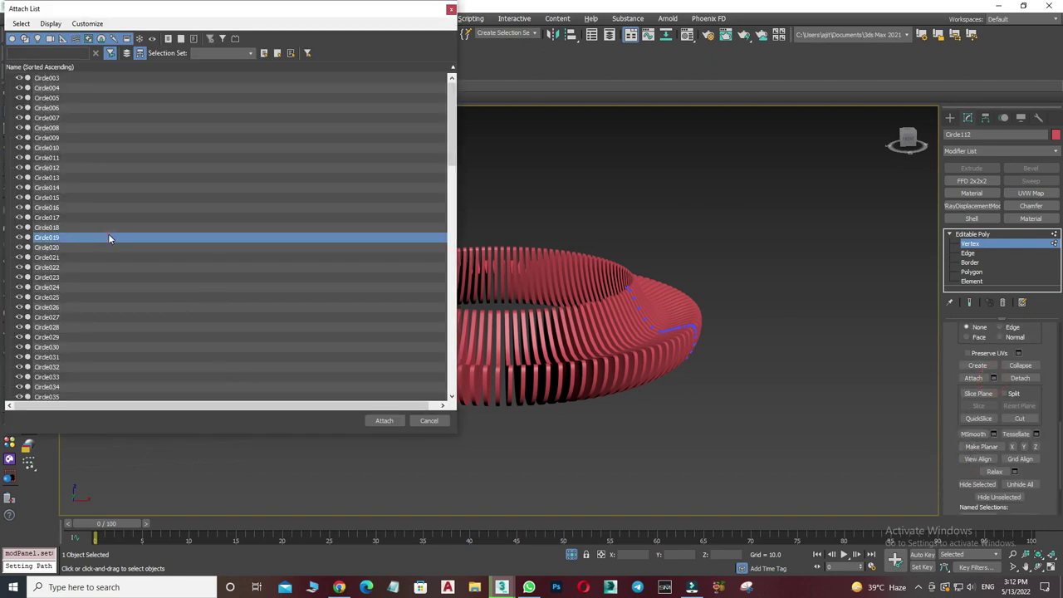
key("ctrl+a")
left_click(384, 420)
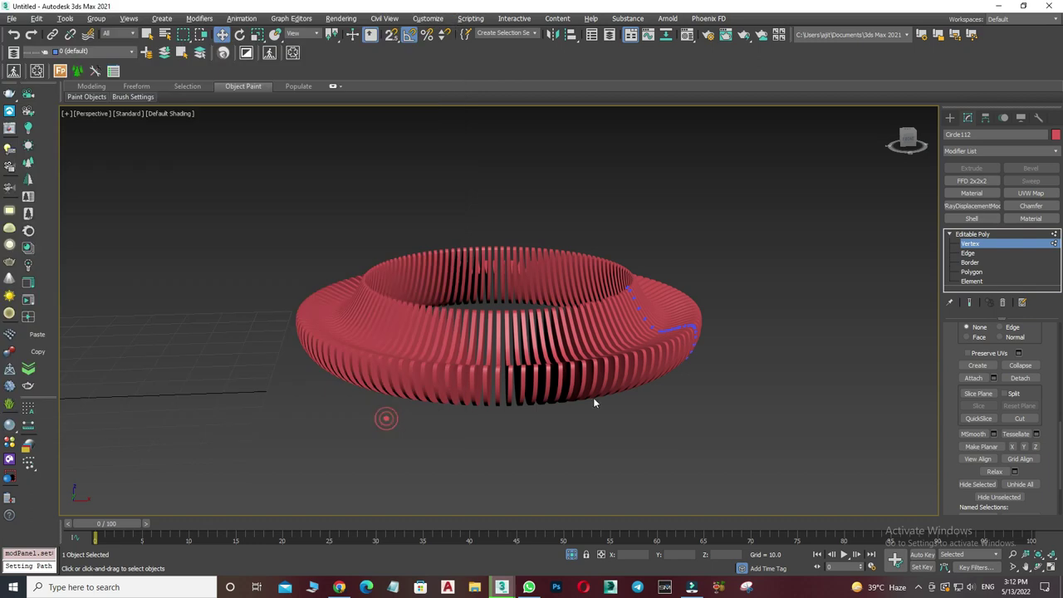
Centre the ring's pivot on the object using Affect Pivot Only > Center to Object.
left_click(972, 234)
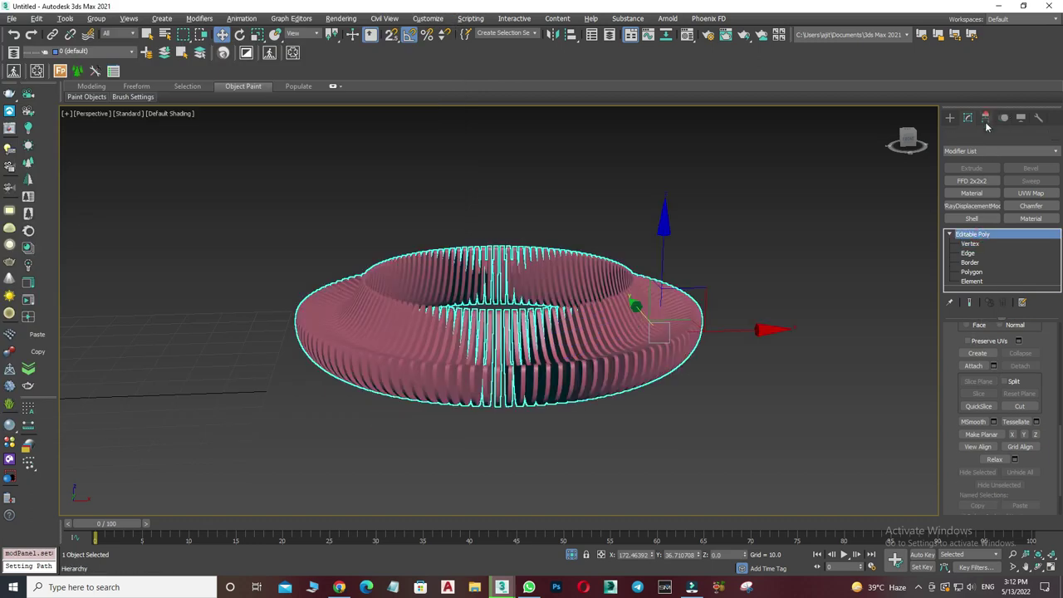
left_click(985, 117)
left_click(1000, 194)
left_click(986, 255)
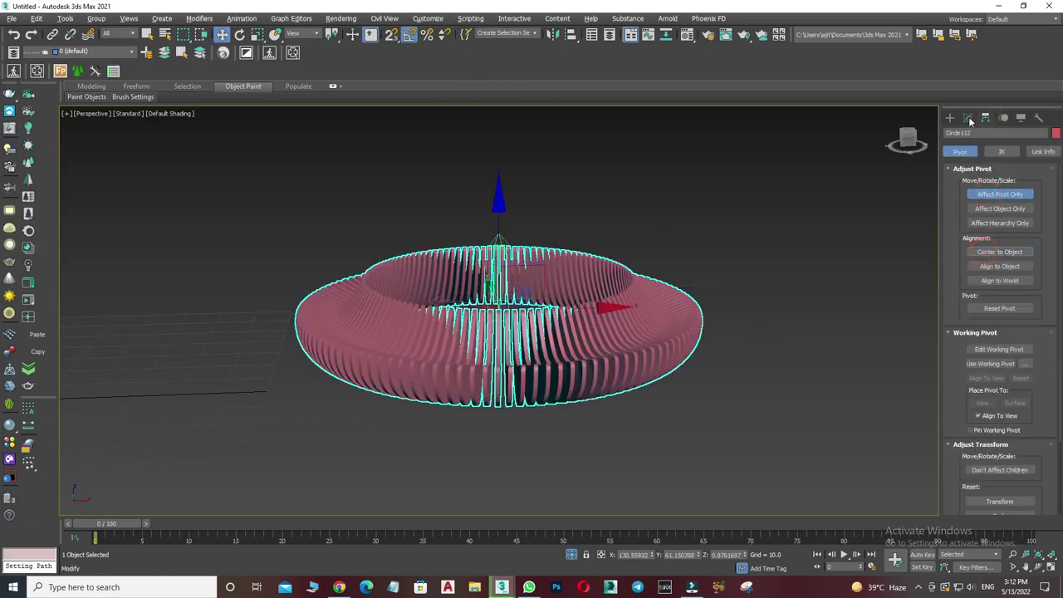
left_click(968, 117)
Unhide all objects, enter the ring's Vertex level and enable Use Soft Selection.
right_click(709, 324)
left_click(733, 269)
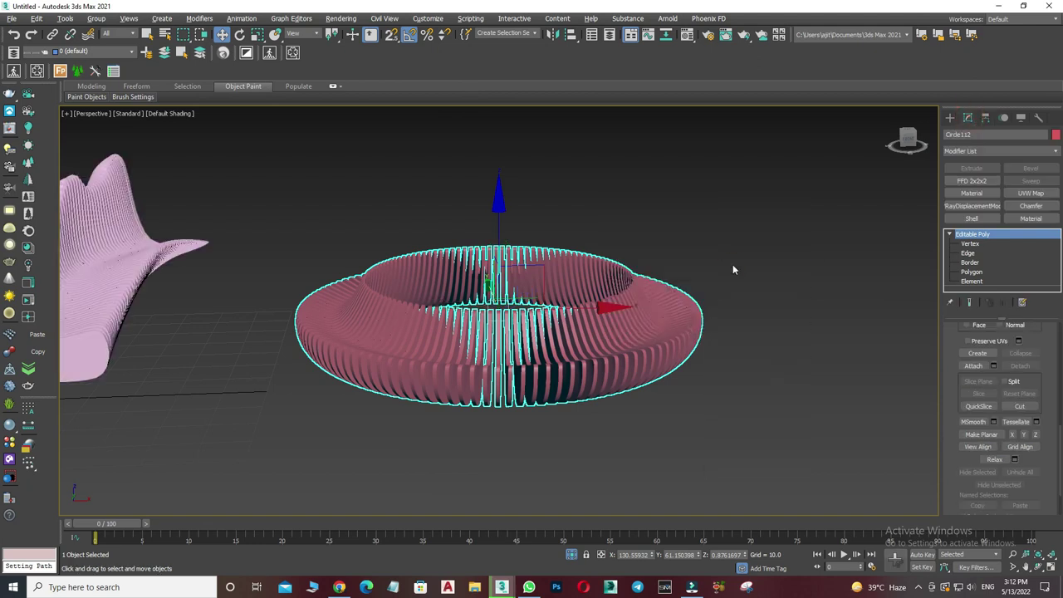
left_click(684, 232)
left_click(540, 366)
middle_click_drag(540, 366, 593, 404, "alt")
left_click(968, 245)
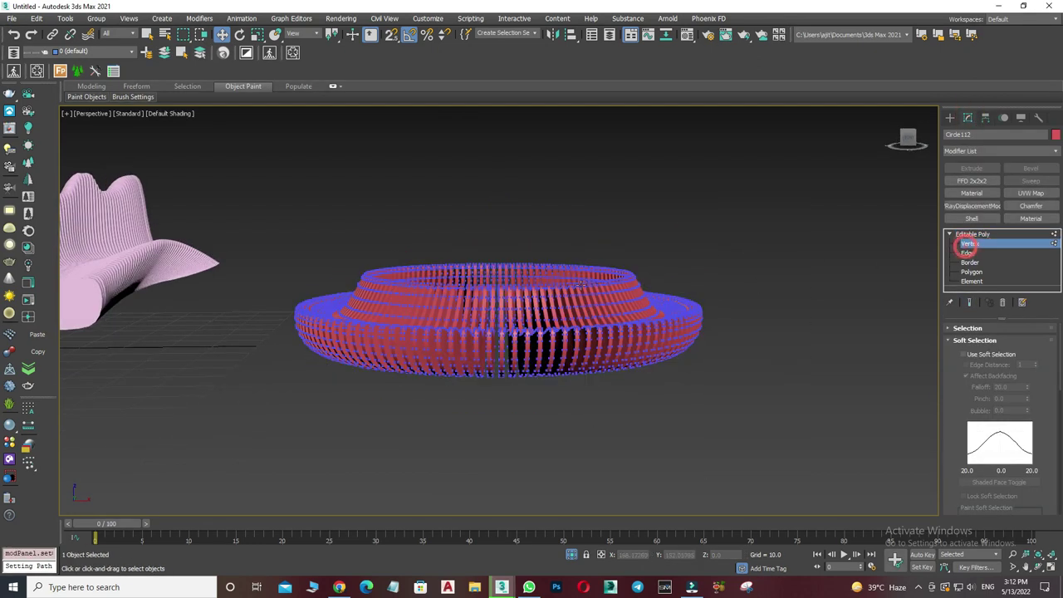
left_click(965, 356)
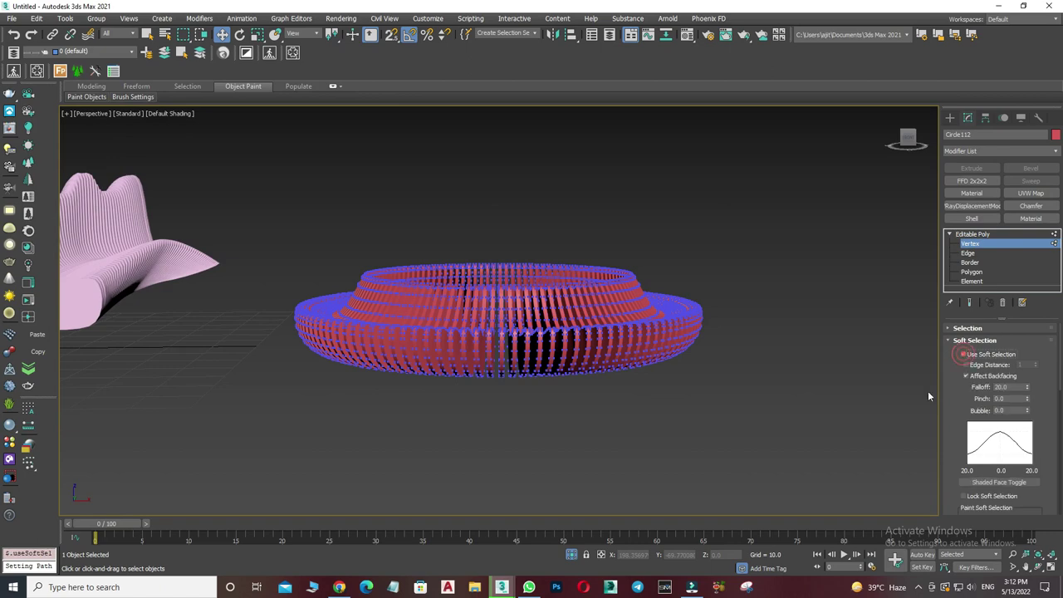
scroll(626, 426, "up", 2)
scroll(627, 426, "up", 2)
scroll(621, 486, "up", 2)
scroll(479, 373, "up", 2)
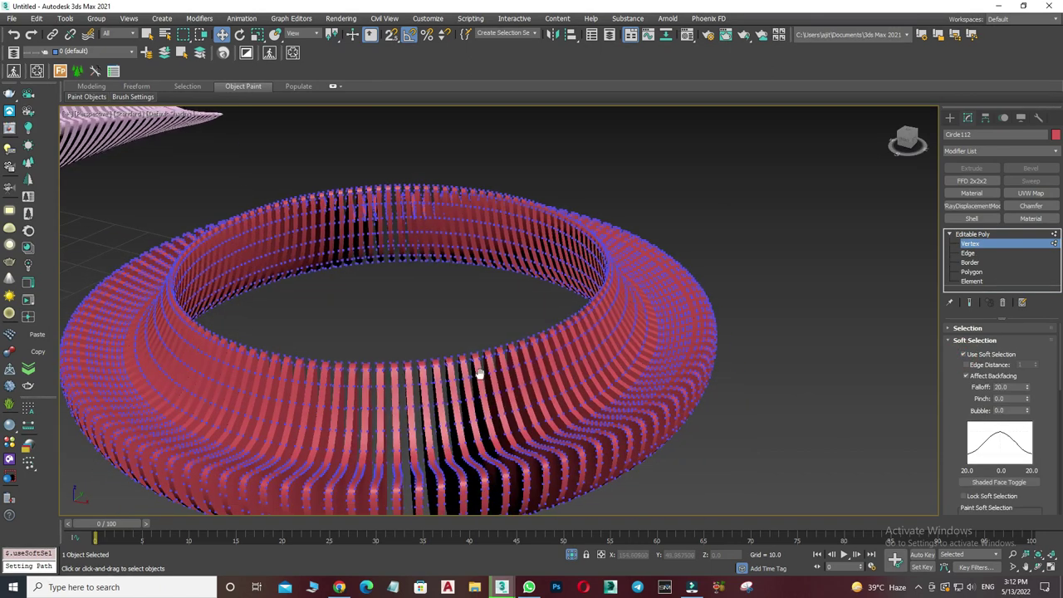
Drag soft-selected top vertices on Circle112's near section down into a wavy dip, then deselect.
left_click(480, 374)
mouse_move(452, 374)
middle_mouse_down("alt")
mouse_move(471, 359)
mouse_move(543, 366)
mouse_move(621, 354)
middle_mouse_up("alt")
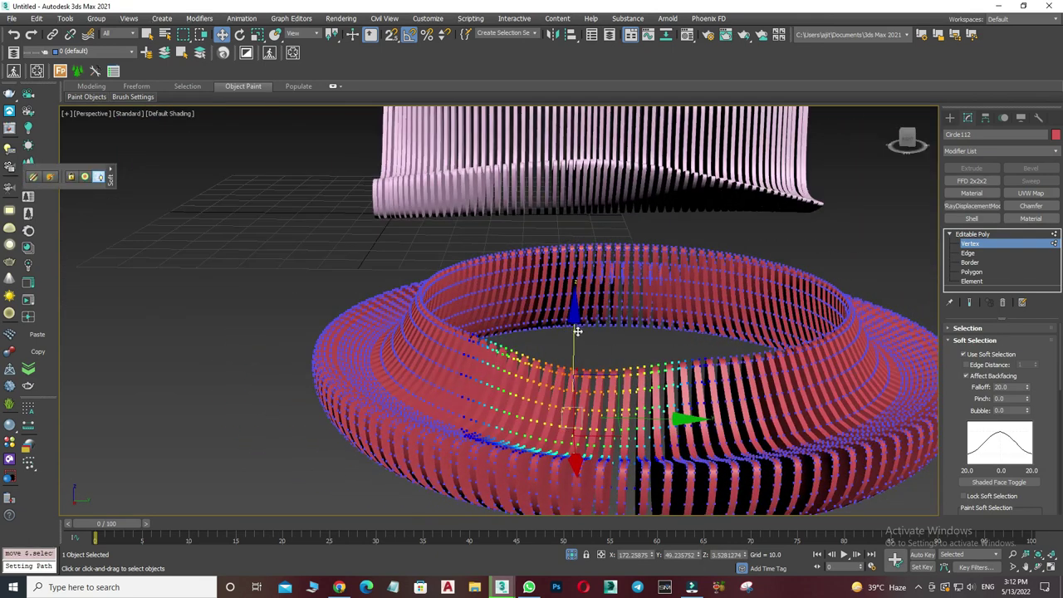
left_click_drag(574, 332, 574, 319)
left_click(626, 331)
middle_click_drag(604, 399, 654, 400, "alt")
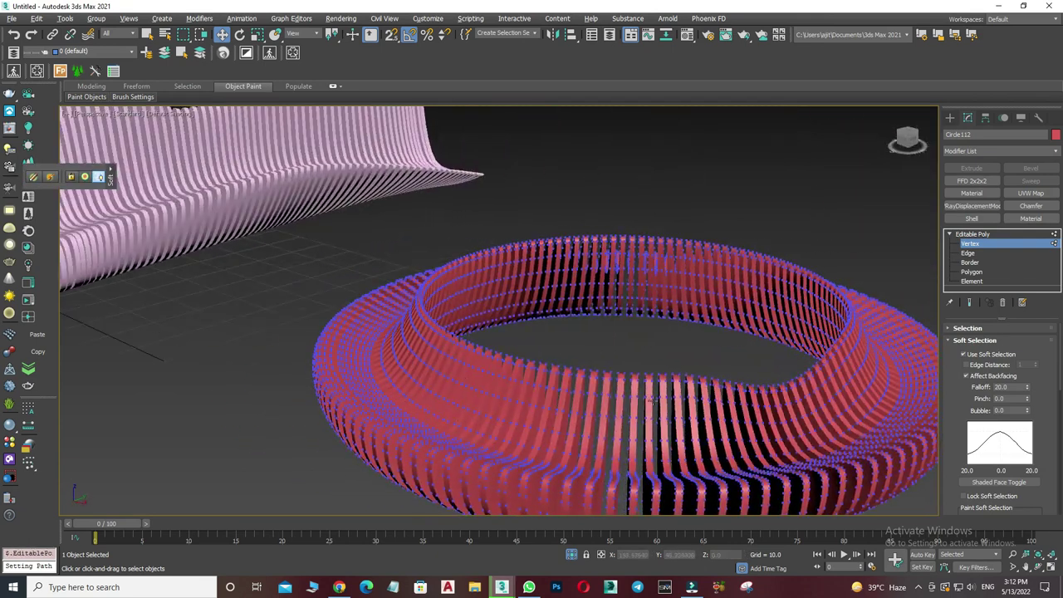
left_click(546, 374)
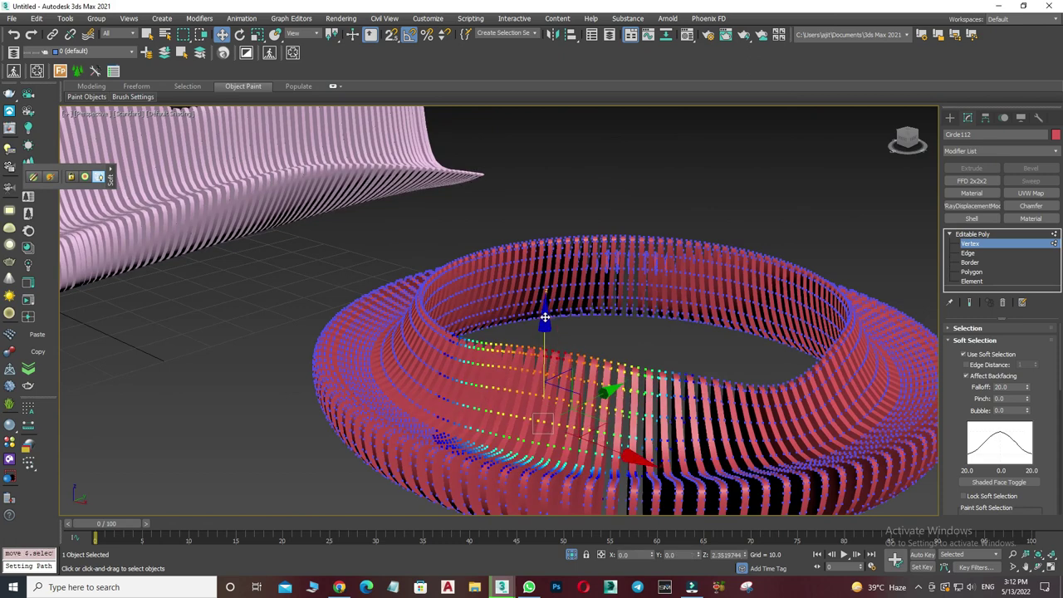
mouse_move(545, 324)
middle_mouse_down("alt")
mouse_move(536, 397)
mouse_move(610, 437)
middle_mouse_up("alt")
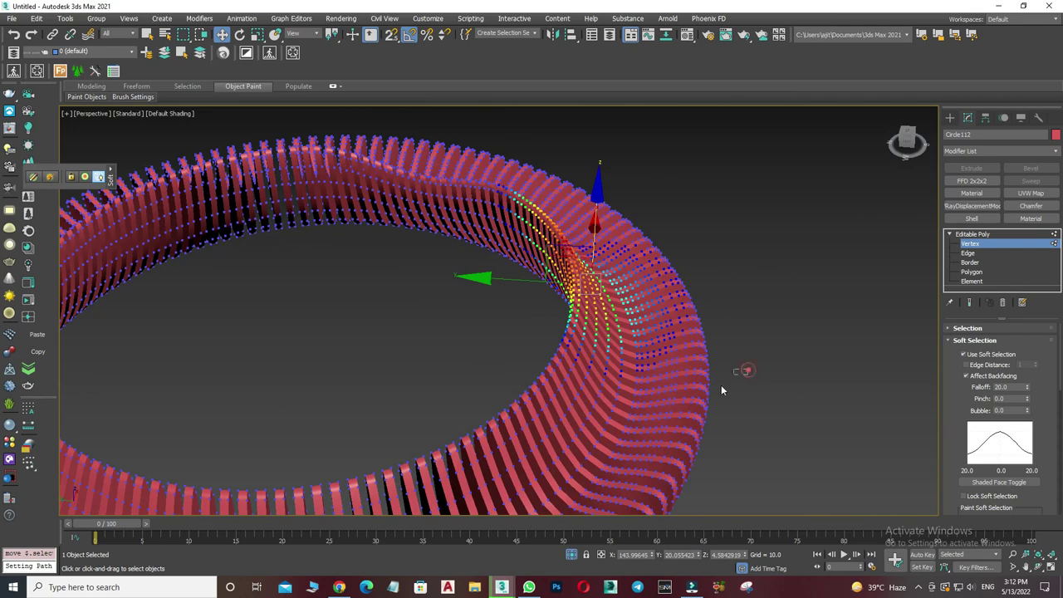
middle_click_drag(745, 426, 607, 347, "alt")
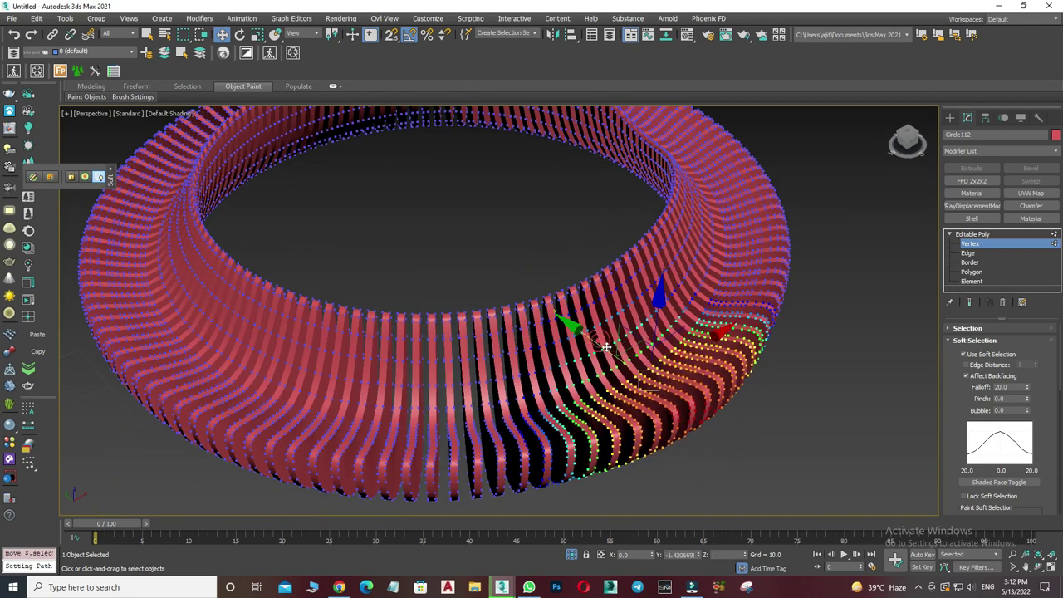
scroll(612, 352, "up", 5)
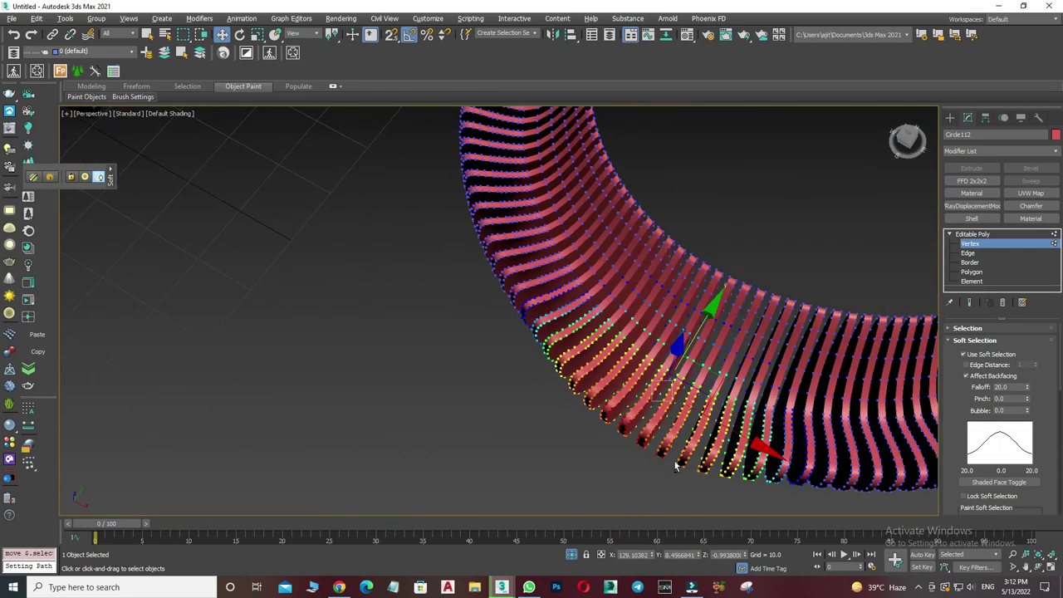
left_click(550, 462)
scroll(590, 403, "down", 5)
scroll(565, 365, "down", 4)
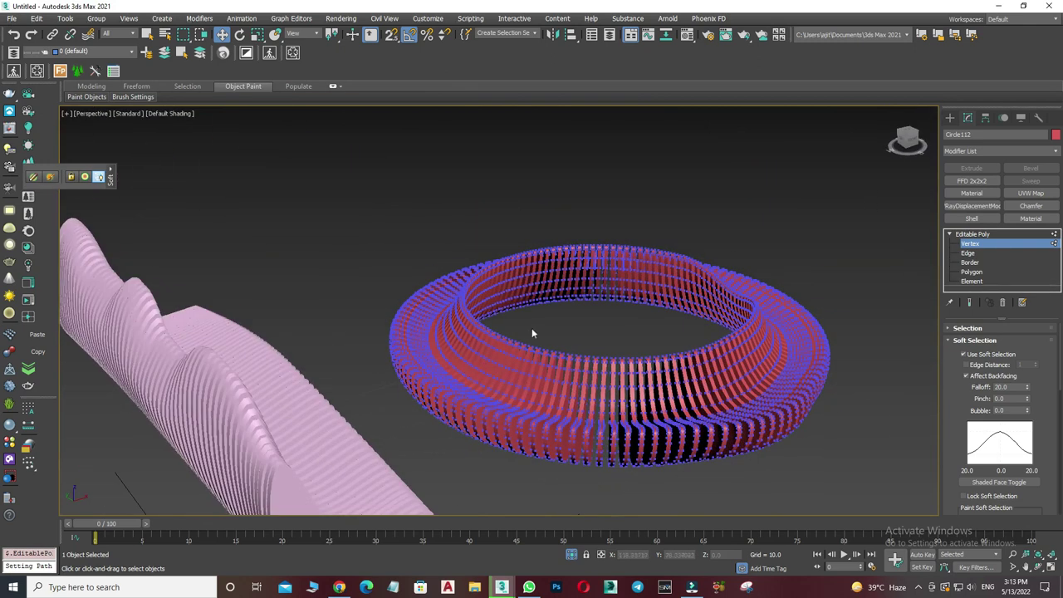
Select the ring's left-side top vertices, narrow the soft-selection falloff, and push them down into a dip.
left_click(531, 332)
left_click(510, 349)
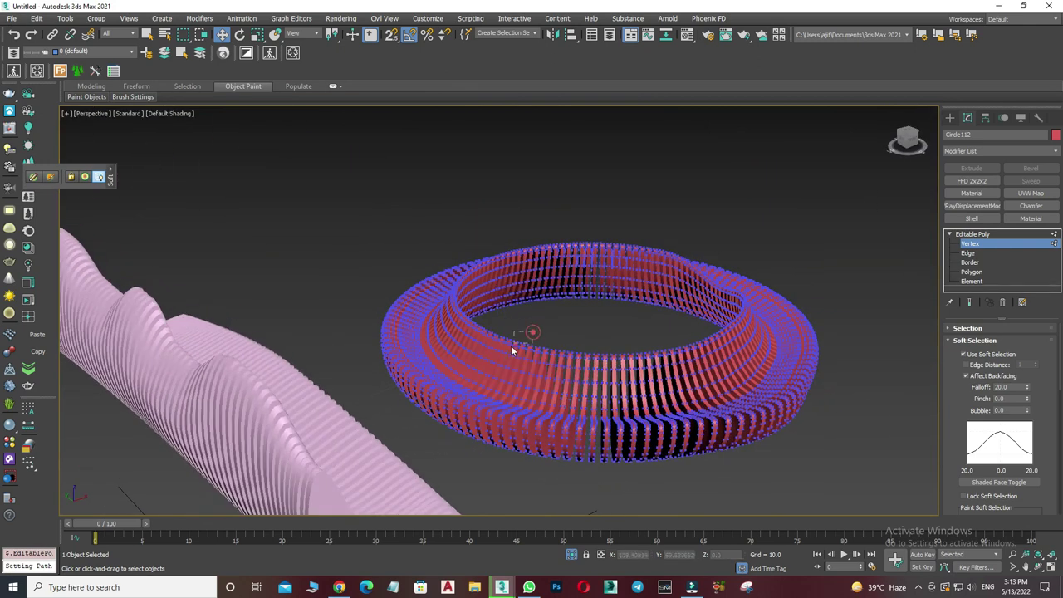
left_click(511, 349)
left_click(531, 332)
left_click(513, 344)
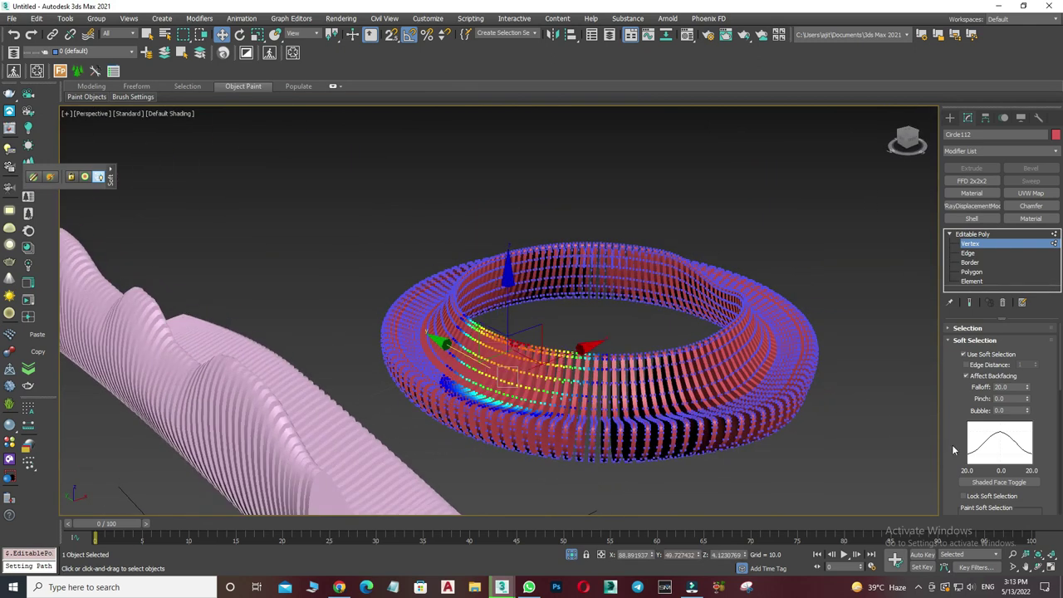
left_click_drag(1027, 395, 1027, 407)
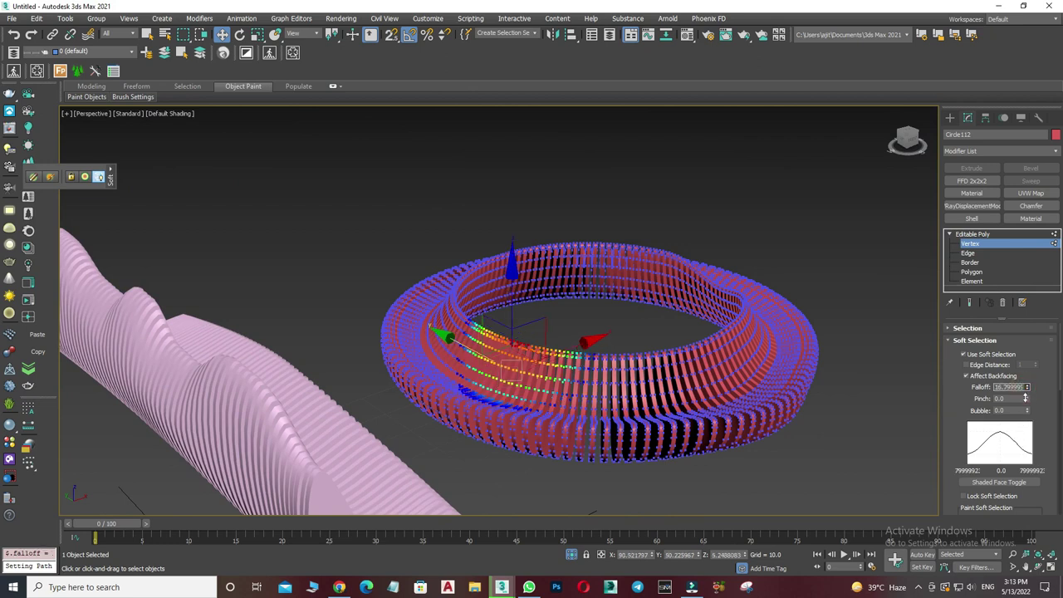
scroll(505, 335, "up", 3)
middle_click_drag(506, 335, 520, 337, "alt")
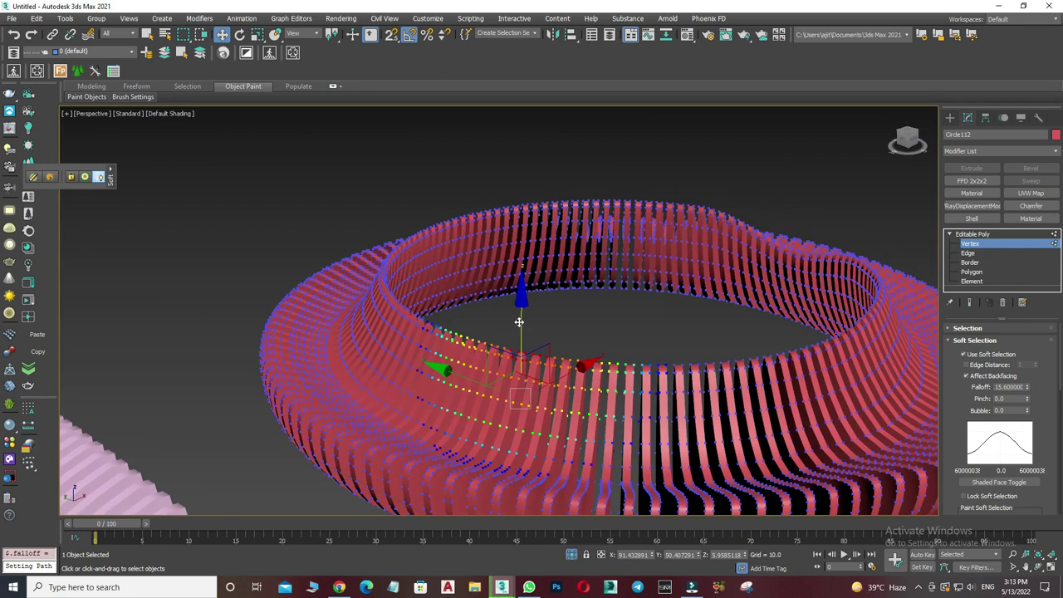
left_click_drag(518, 322, 519, 350)
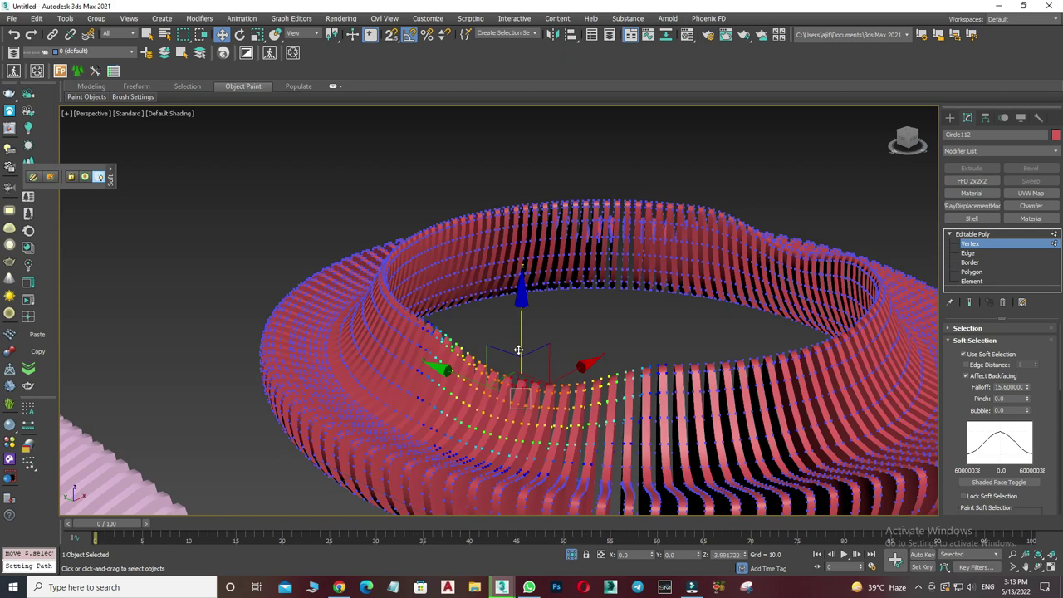
middle_click_drag(525, 371, 549, 343, "alt")
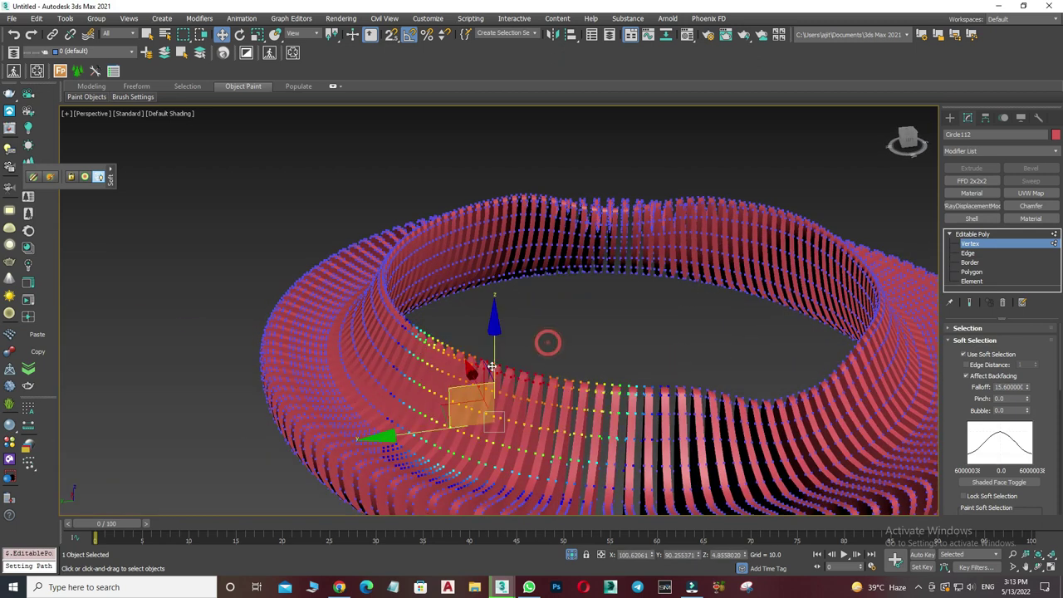
left_click_drag(492, 366, 507, 333)
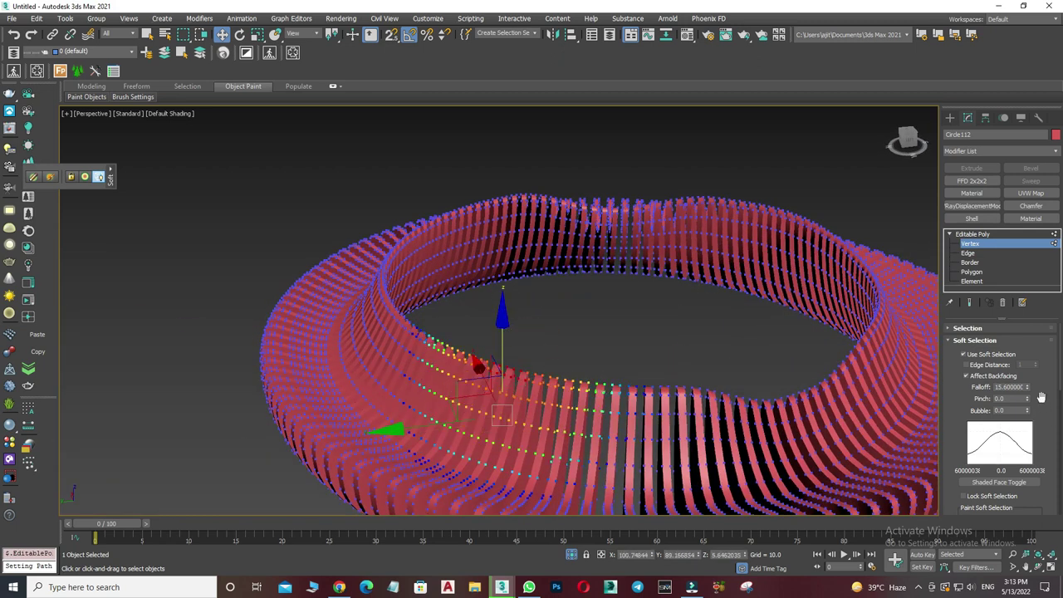
mouse_move(502, 378)
left_mouse_down()
mouse_move(557, 324)
mouse_move(501, 353)
left_mouse_up()
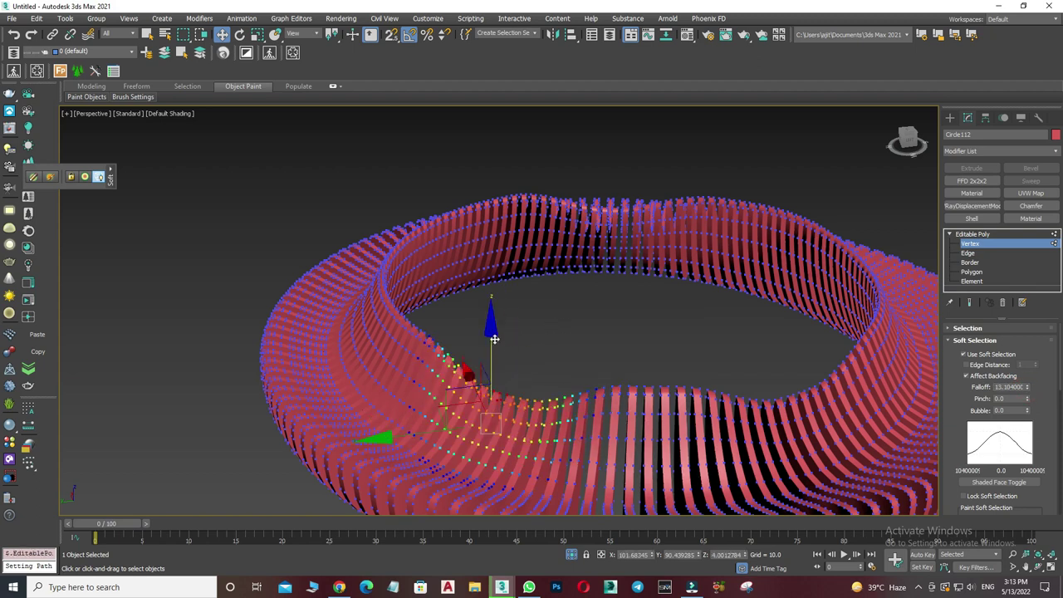
Deselect the vertices, exit Vertex level and deselect the ring.
left_click(570, 327)
scroll(570, 327, "down", 3)
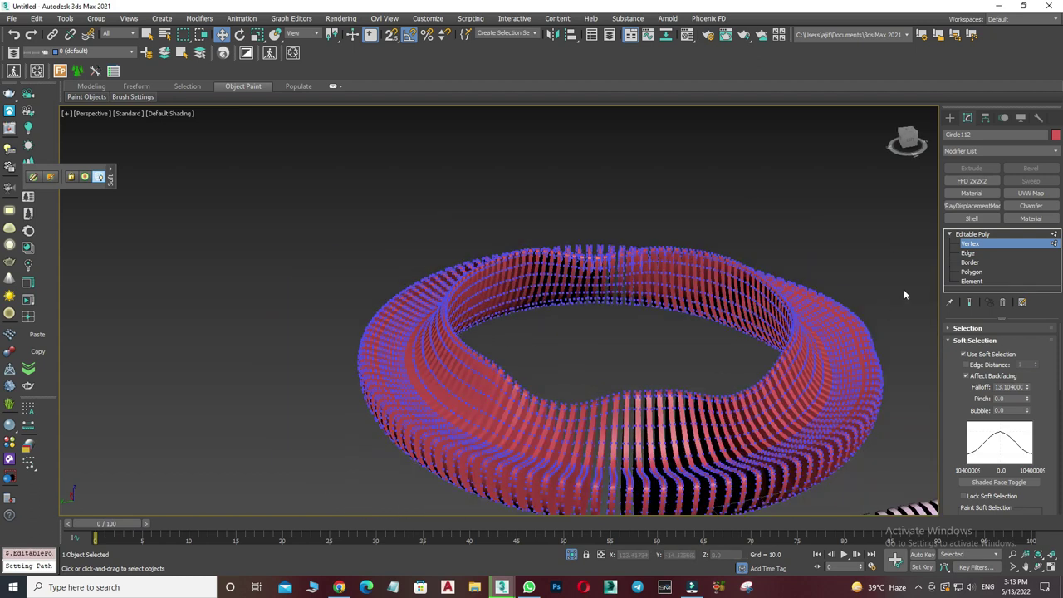
left_click(972, 234)
left_click(754, 187)
mouse_move(753, 188)
middle_mouse_down("alt")
mouse_move(664, 422)
mouse_move(633, 415)
middle_mouse_up("alt")
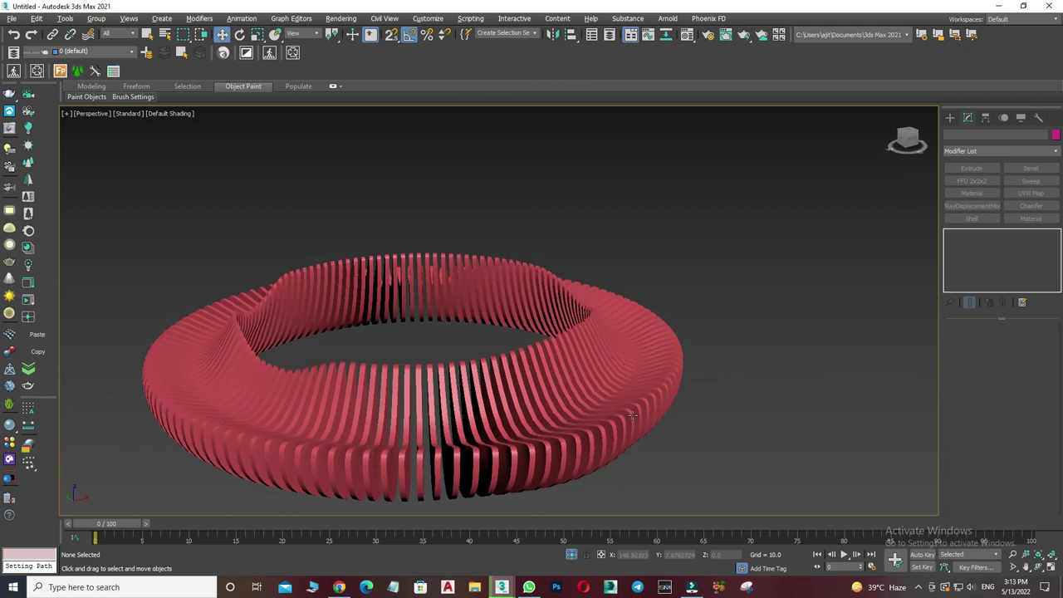
middle_click_drag(429, 343, 409, 344, "alt")
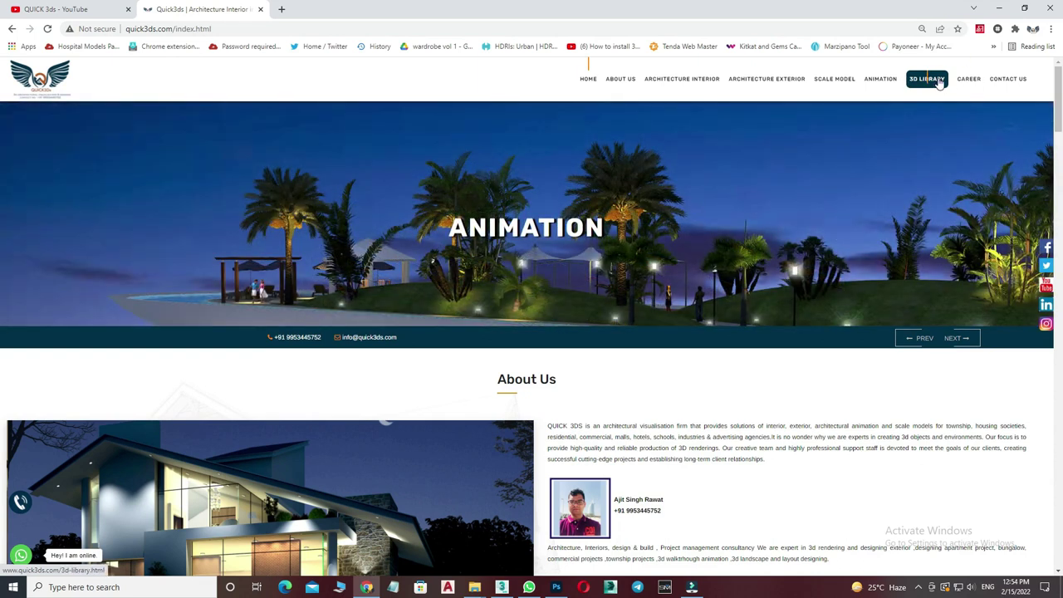
Go to the Quick3ds 3D Library and show the Living Room collection.
left_click(935, 80)
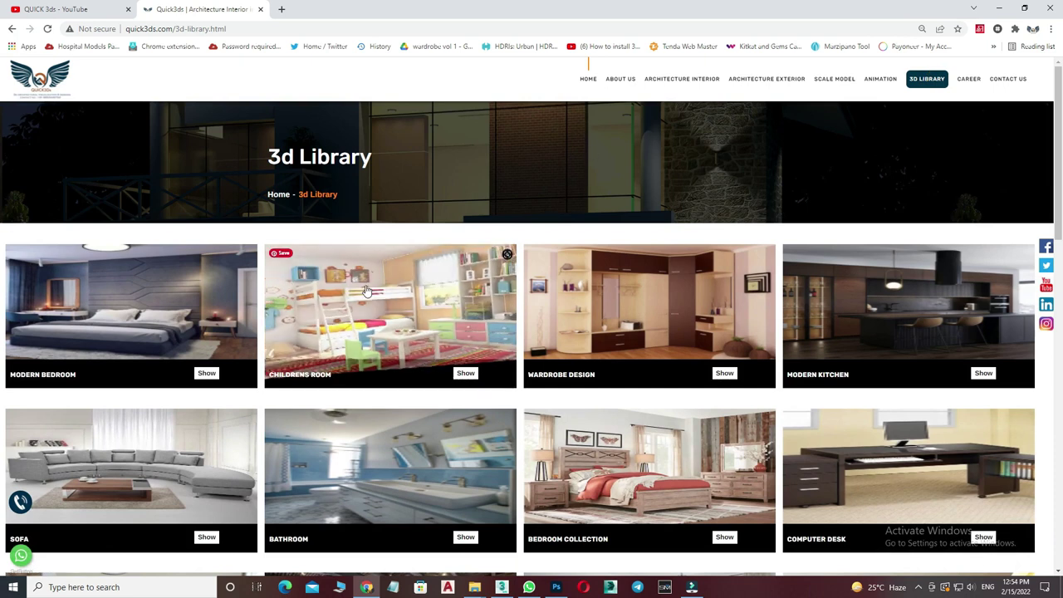
mouse_move(649, 307)
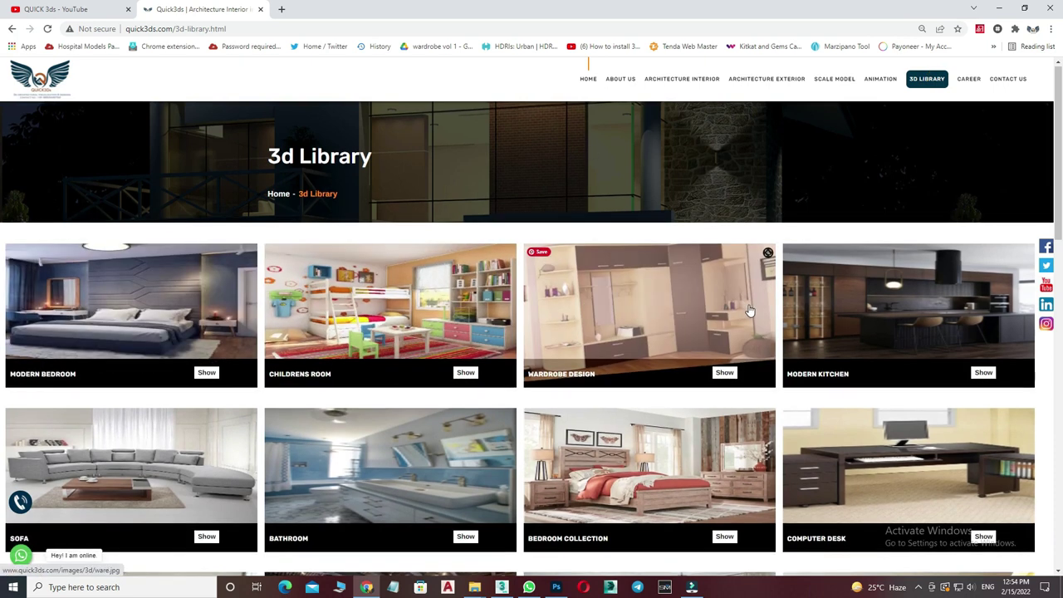
scroll(391, 391, "down", 1)
scroll(220, 417, "down", 4)
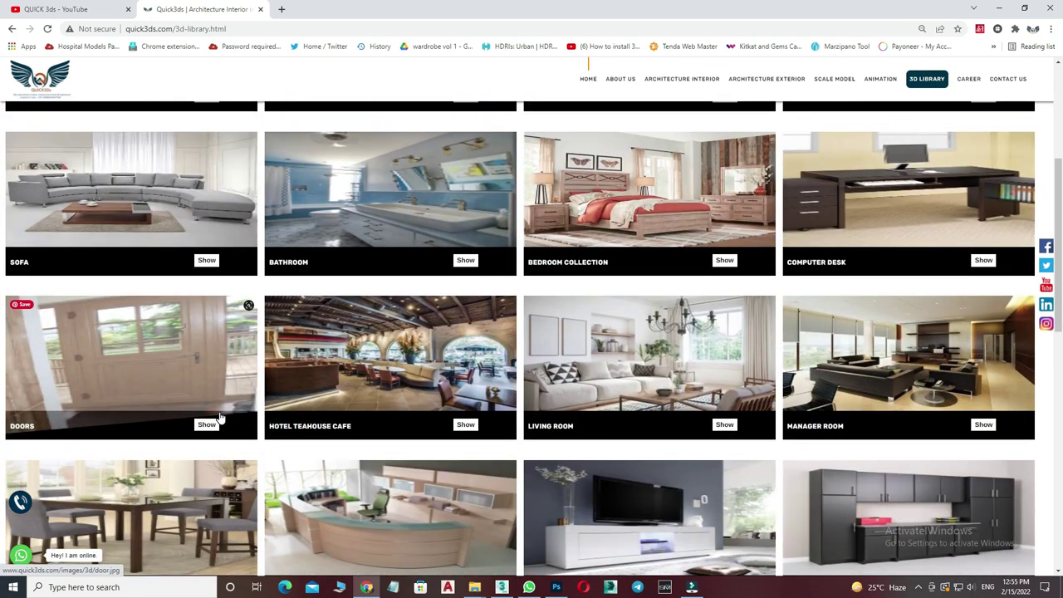
scroll(220, 417, "down", 3)
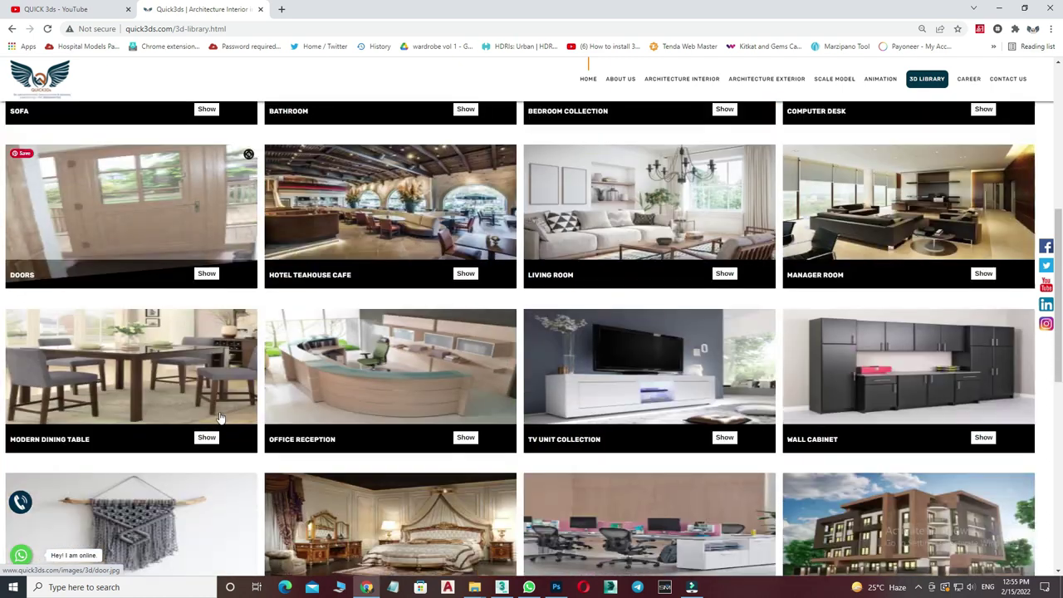
scroll(403, 524, "down", 2)
scroll(403, 525, "up", 4)
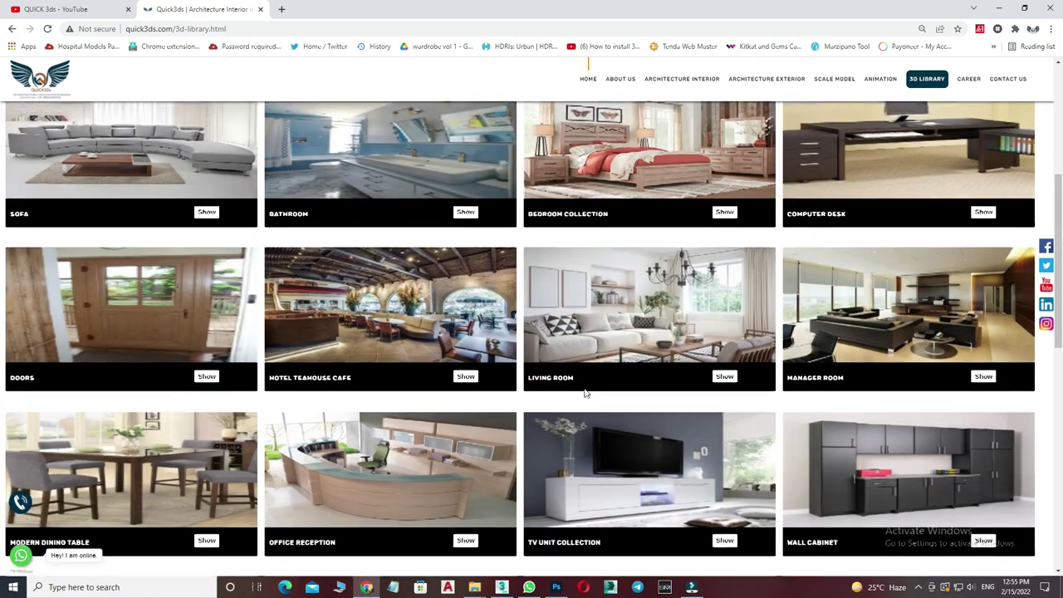
scroll(688, 384, "up", 2)
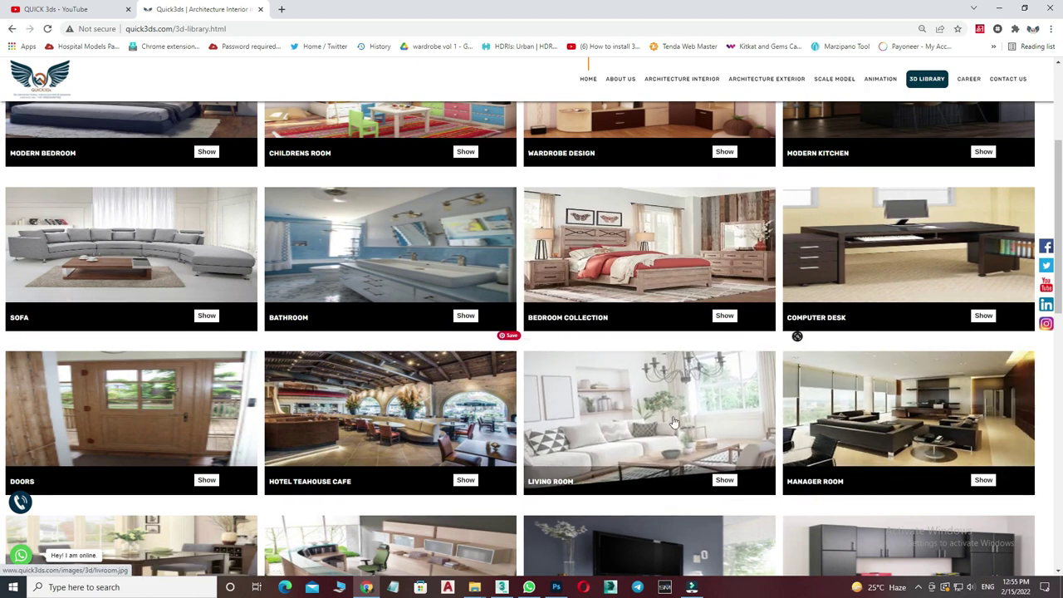
left_click(726, 481)
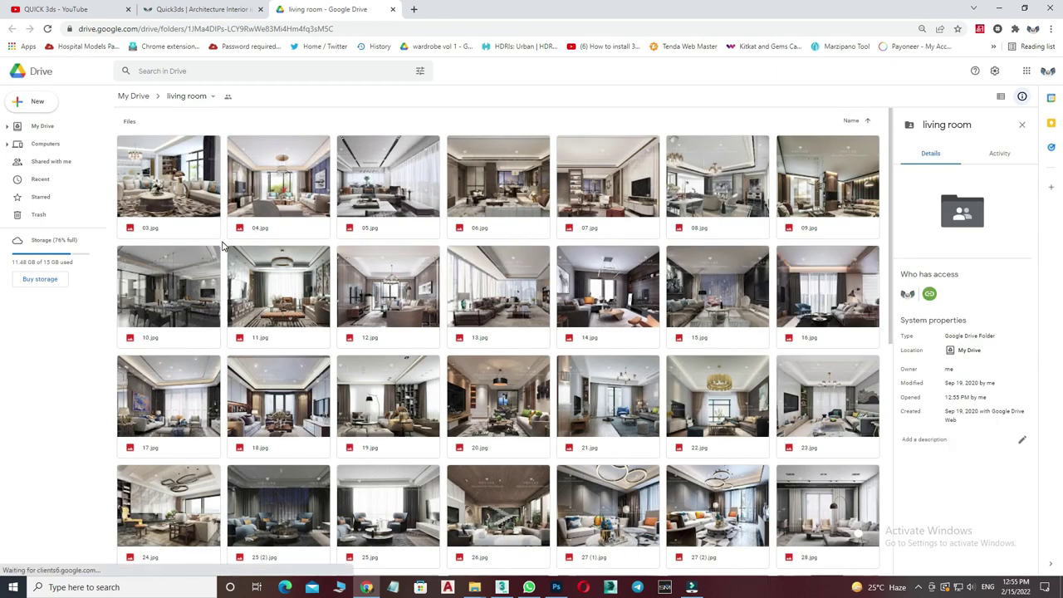
Preview the 47 (2).jpg living room render full size, then close the preview.
scroll(222, 246, "down", 2)
scroll(222, 246, "down", 2)
scroll(223, 246, "down", 2)
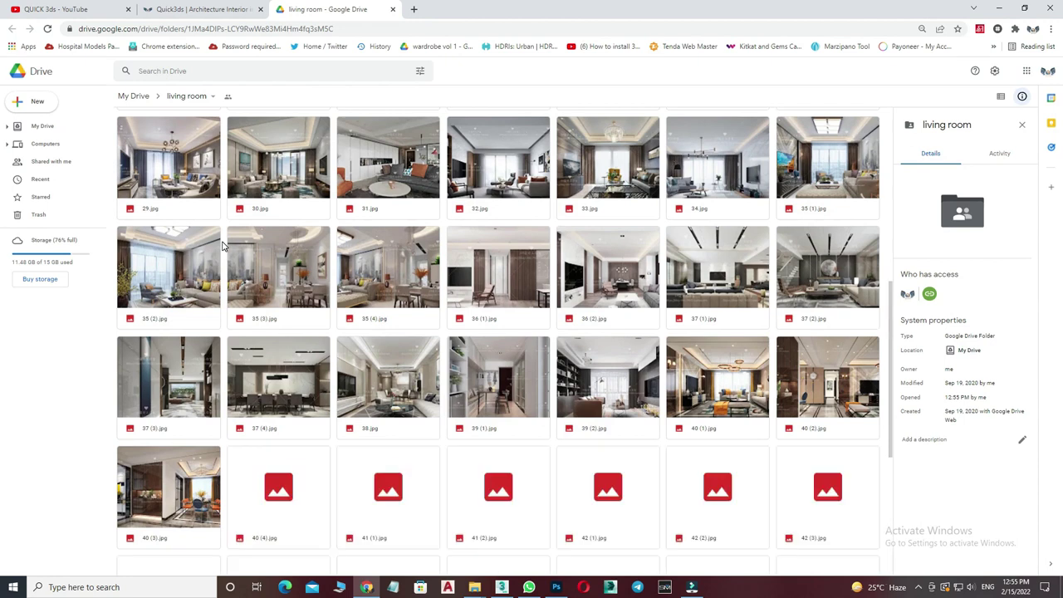
scroll(307, 410, "down", 3)
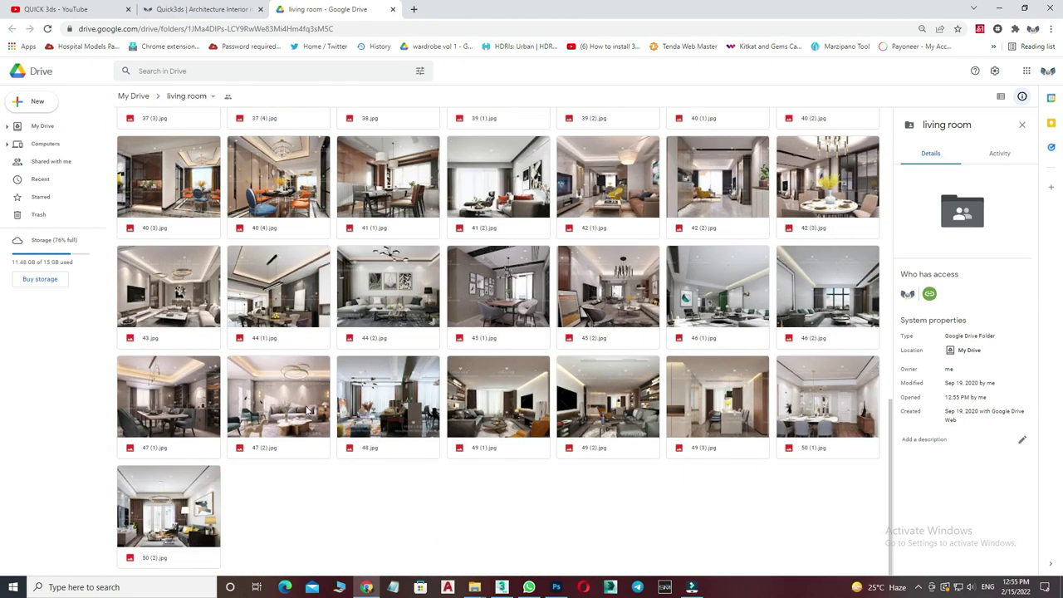
double_click(277, 407)
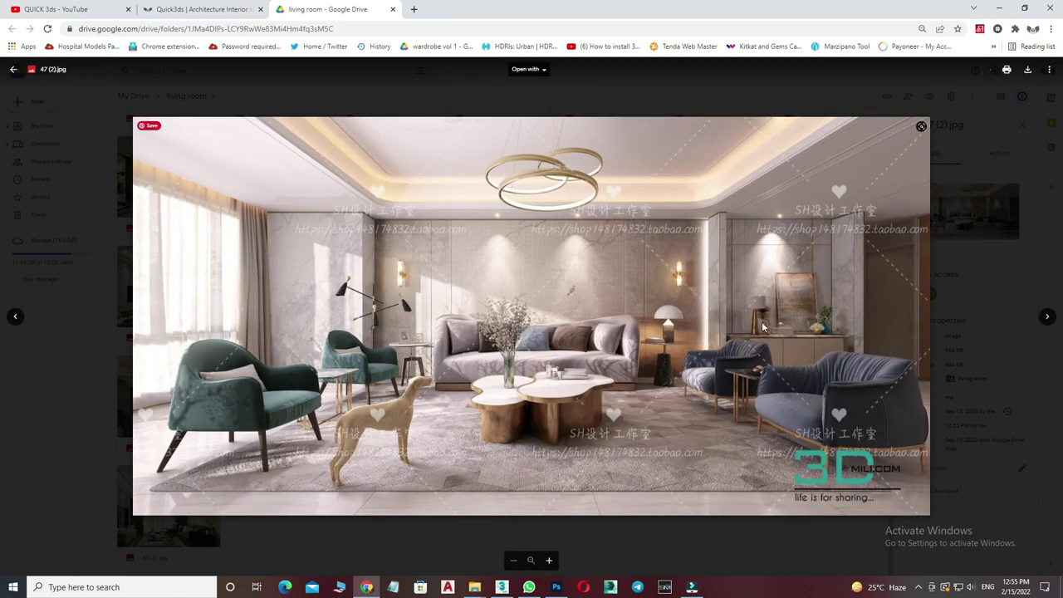
left_click(302, 537)
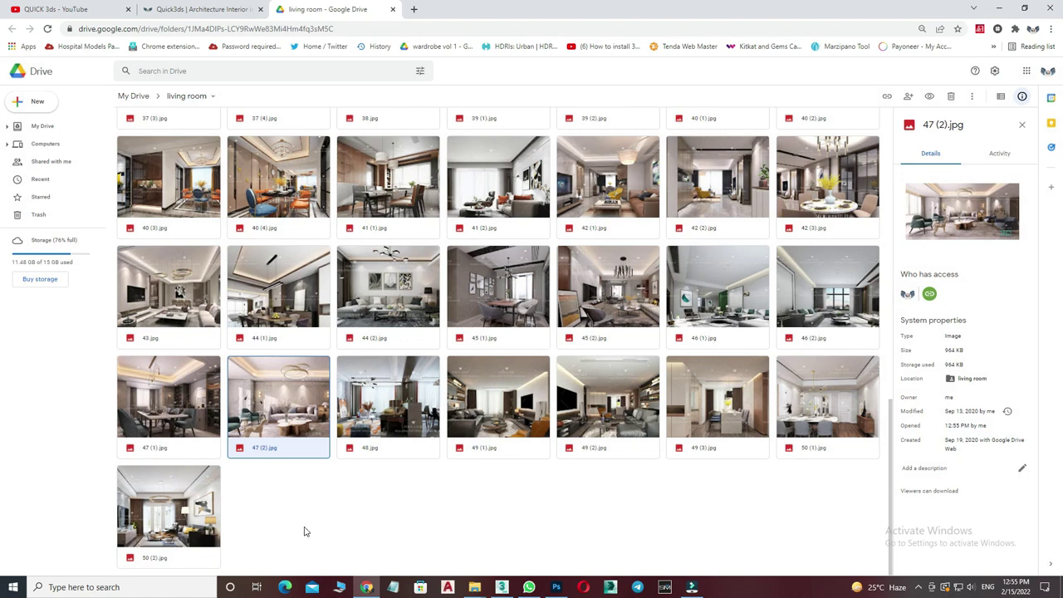
From the Quick3ds tab, follow the site's WhatsApp contact link into the WhatsApp app.
left_click(225, 7)
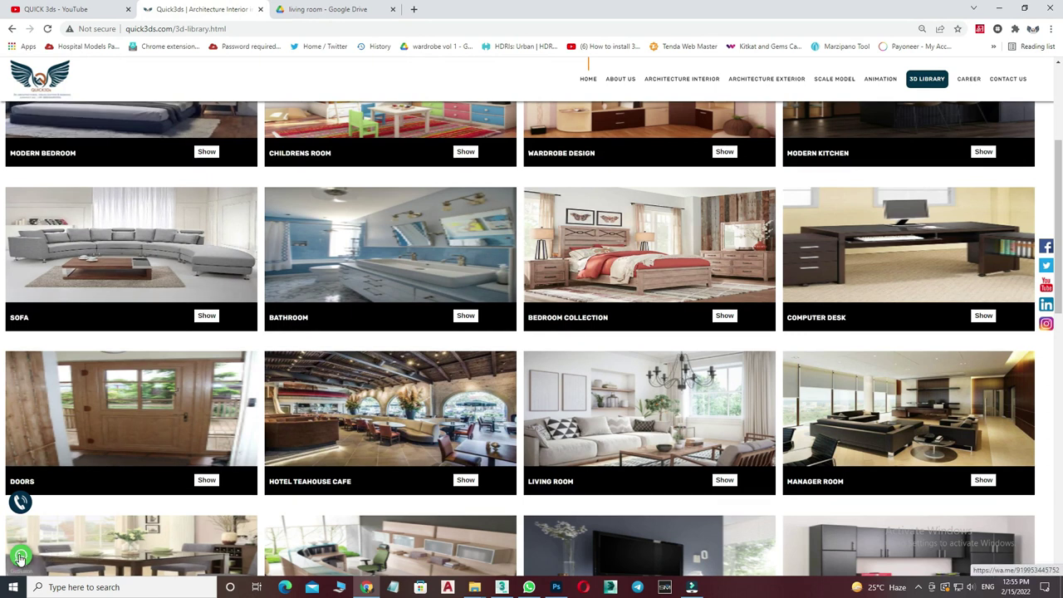
left_click(20, 557)
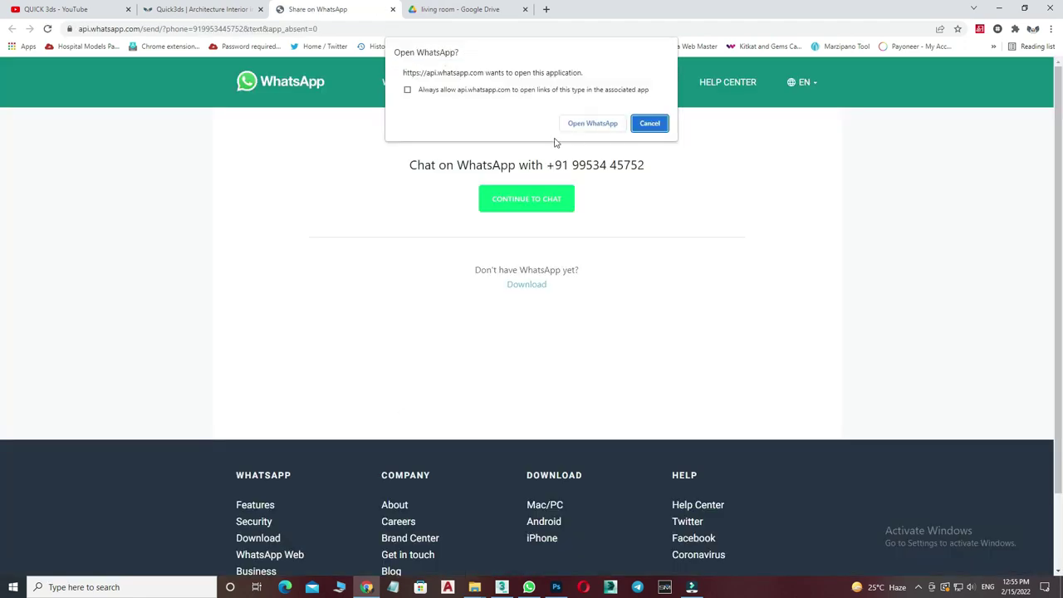
left_click(590, 124)
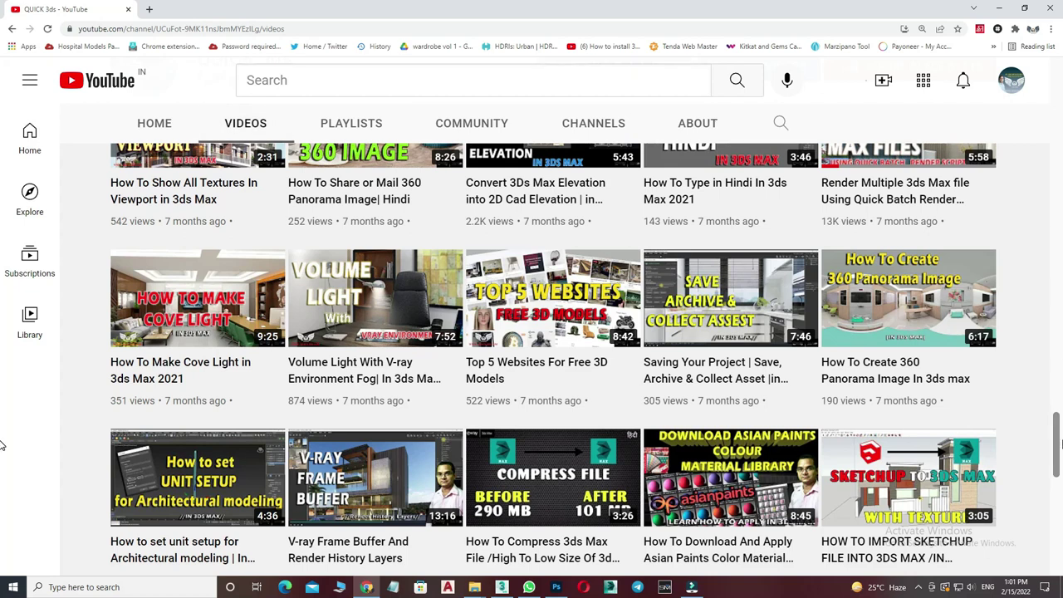
scroll(1025, 493, "up", 3)
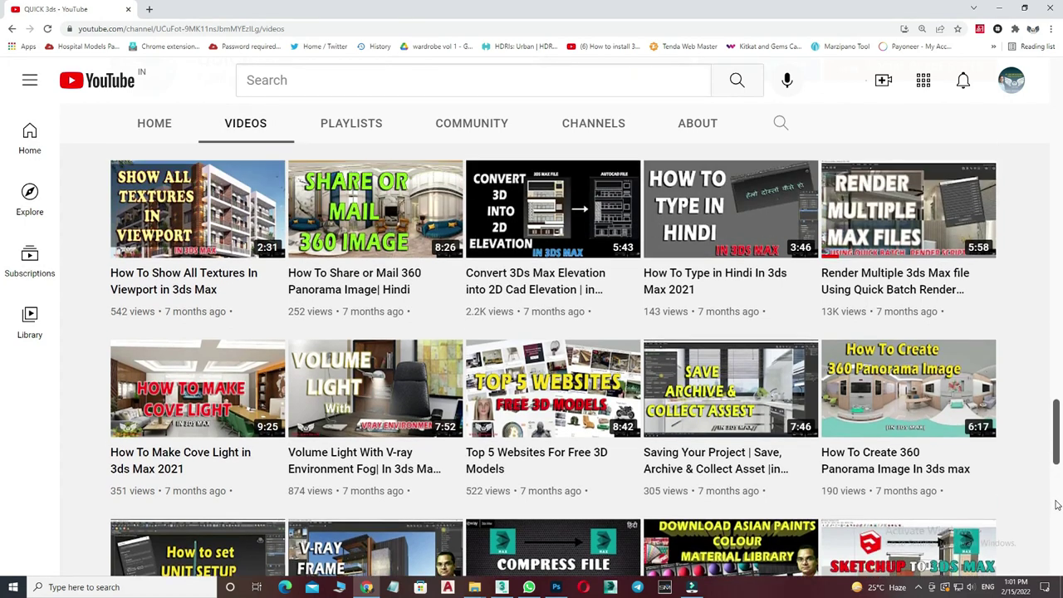
scroll(1025, 494, "up", 2)
scroll(1025, 493, "up", 2)
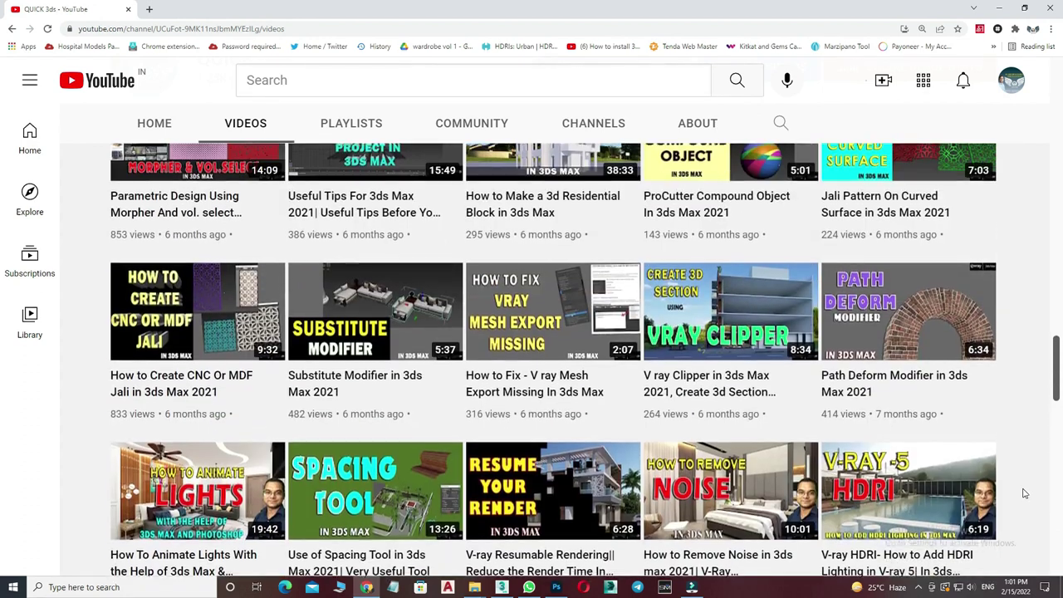